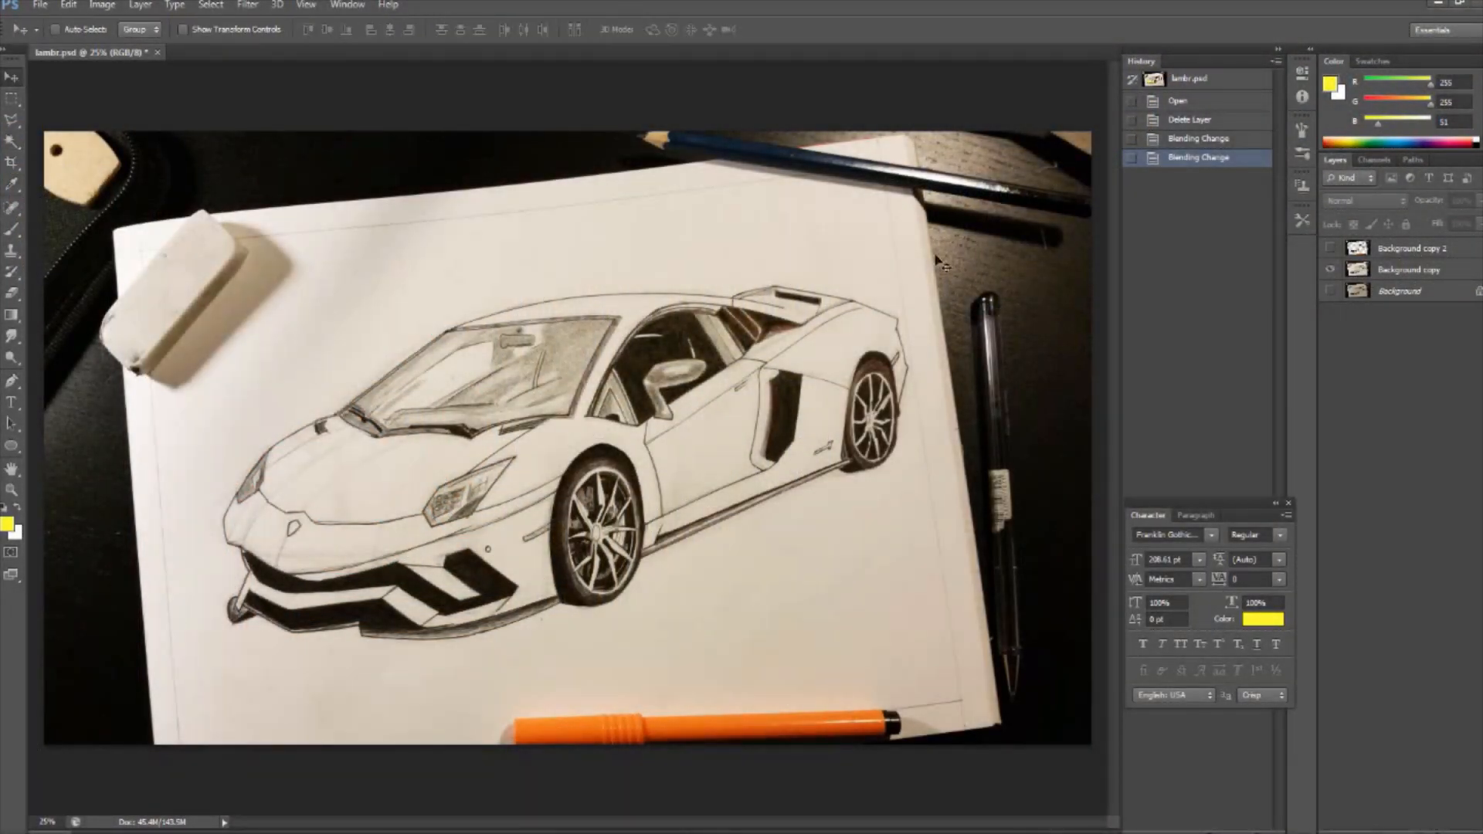
- Try deleting the paper-coloured areas from the Background copy layer by selecting them with the Magic Wand and Similar
click(1409, 270)
click(11, 142)
click(240, 450)
right_click(404, 498)
click(456, 272)
key(Delete)
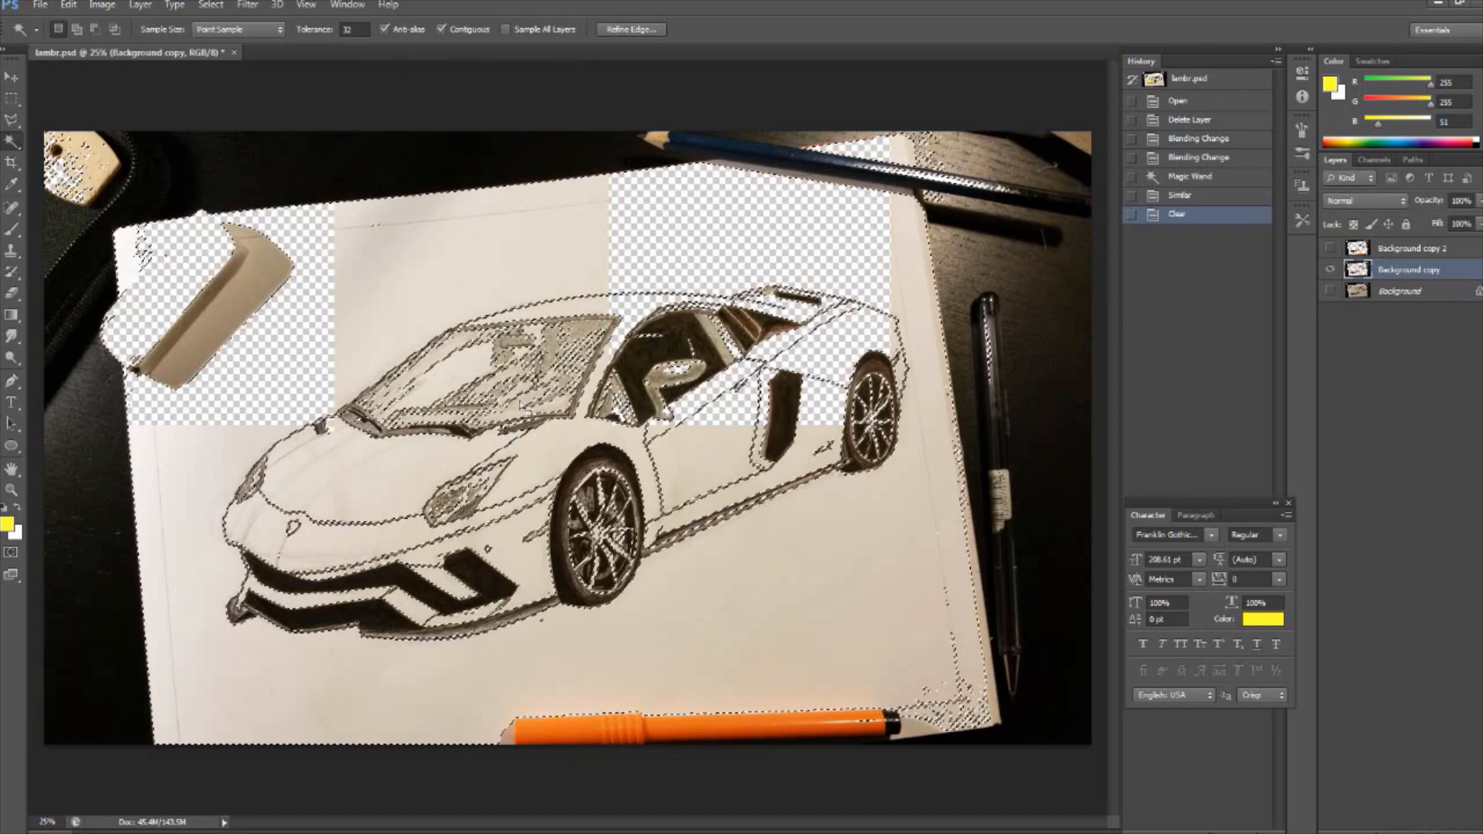
key(ctrl+d)
click(1405, 250)
click(1331, 249)
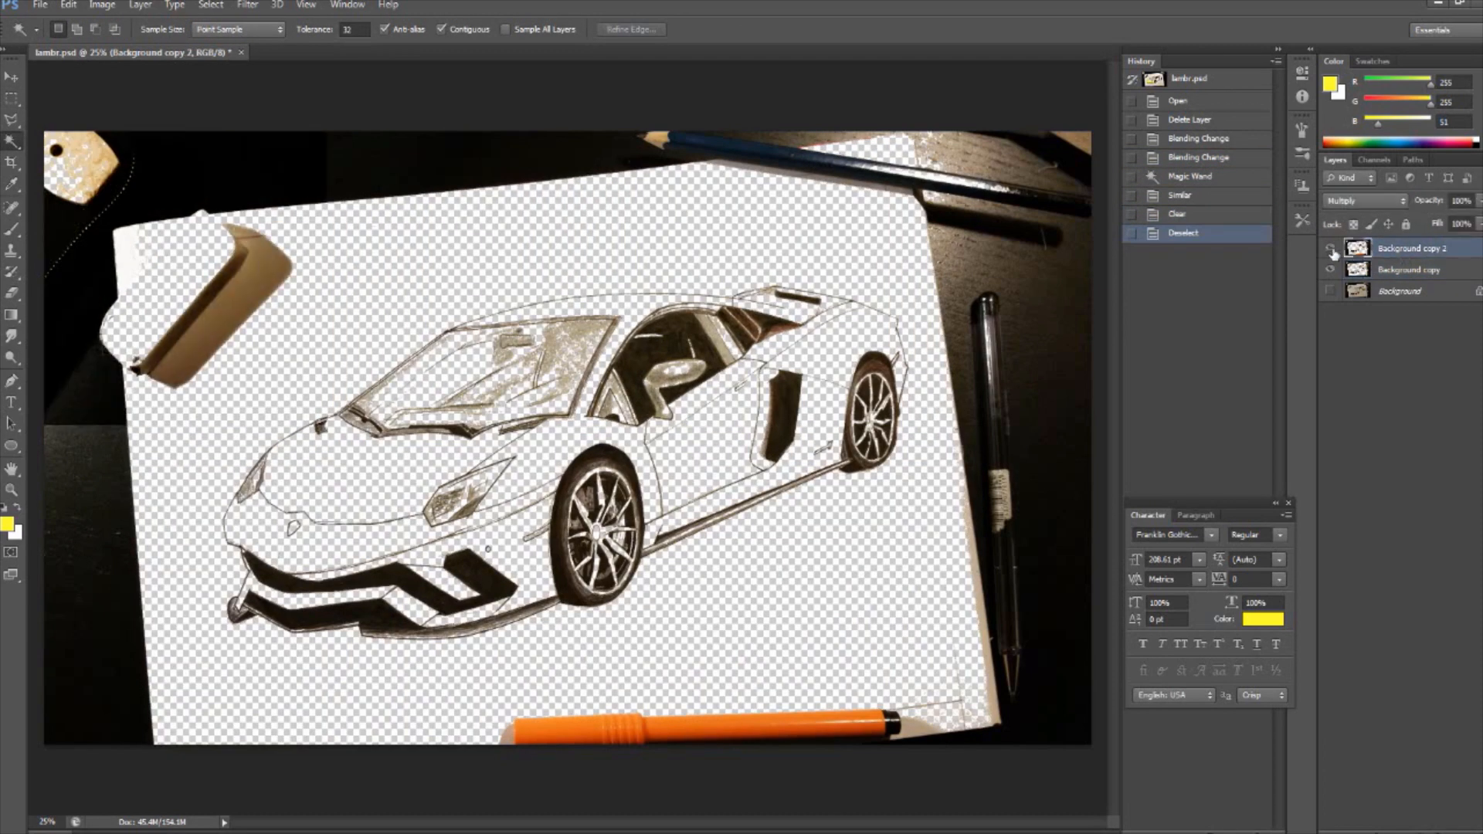
- Undo the clearing of the paper on the Background copy layer and drop the selection
click(1331, 249)
key(ctrl+z)
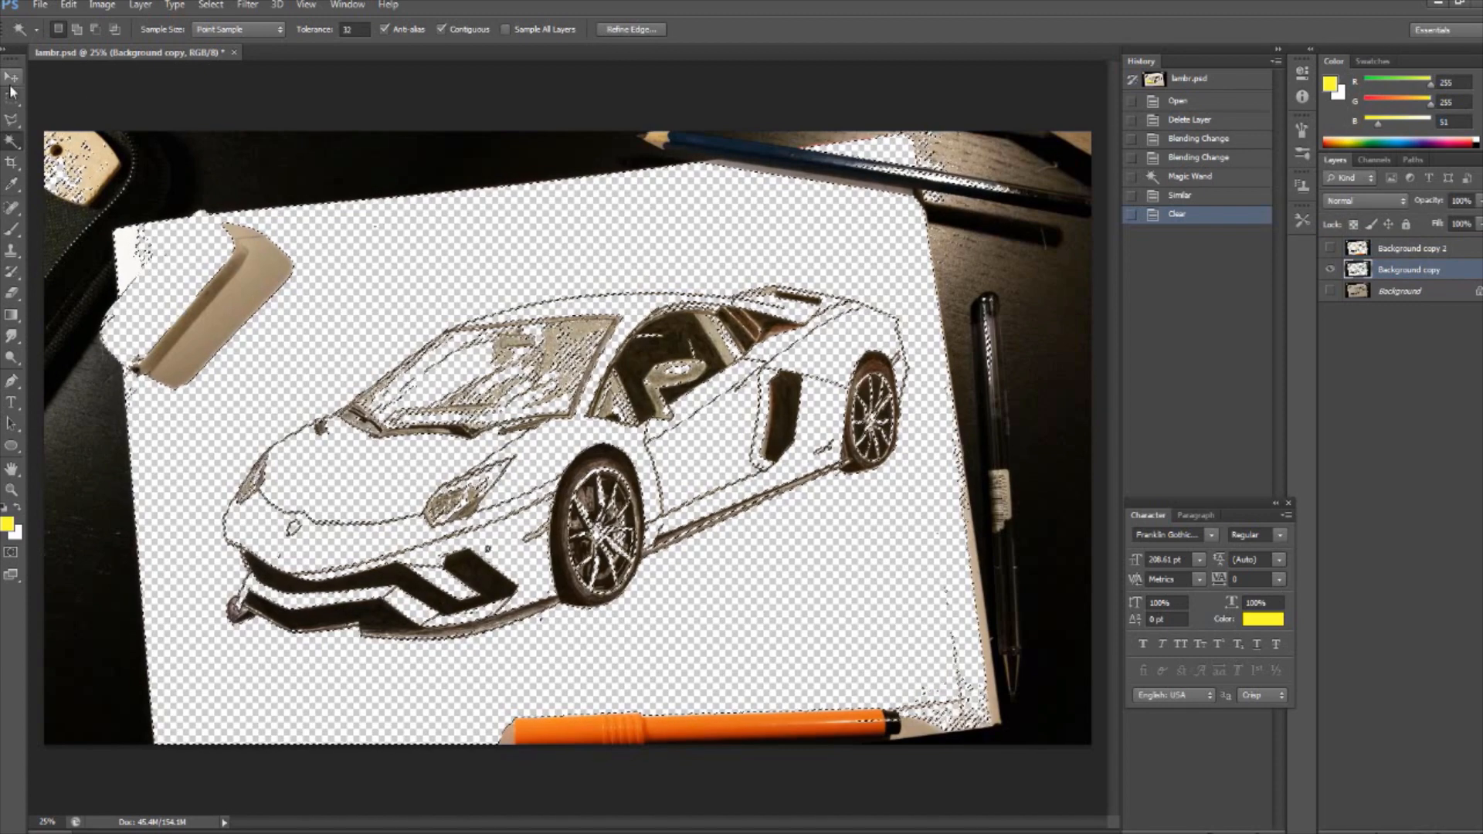
key(ctrl+z)
key(ctrl+alt+z)
key(ctrl+alt+z)
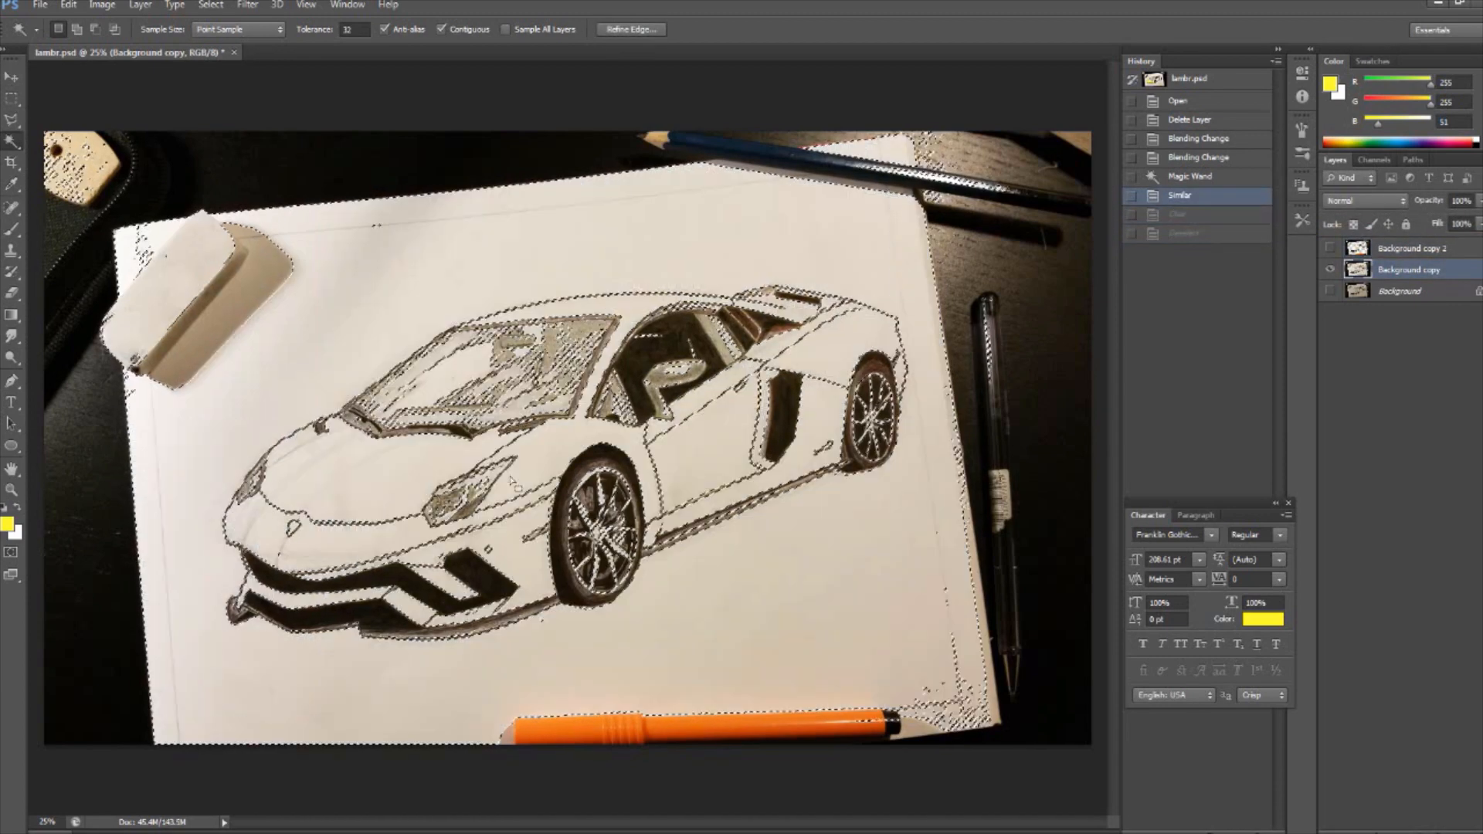
key(ctrl+d)
- Show the Background copy 2 layer and set the Pen tool's shape fill to a muted yellow
key(v)
click(1329, 248)
click(14, 382)
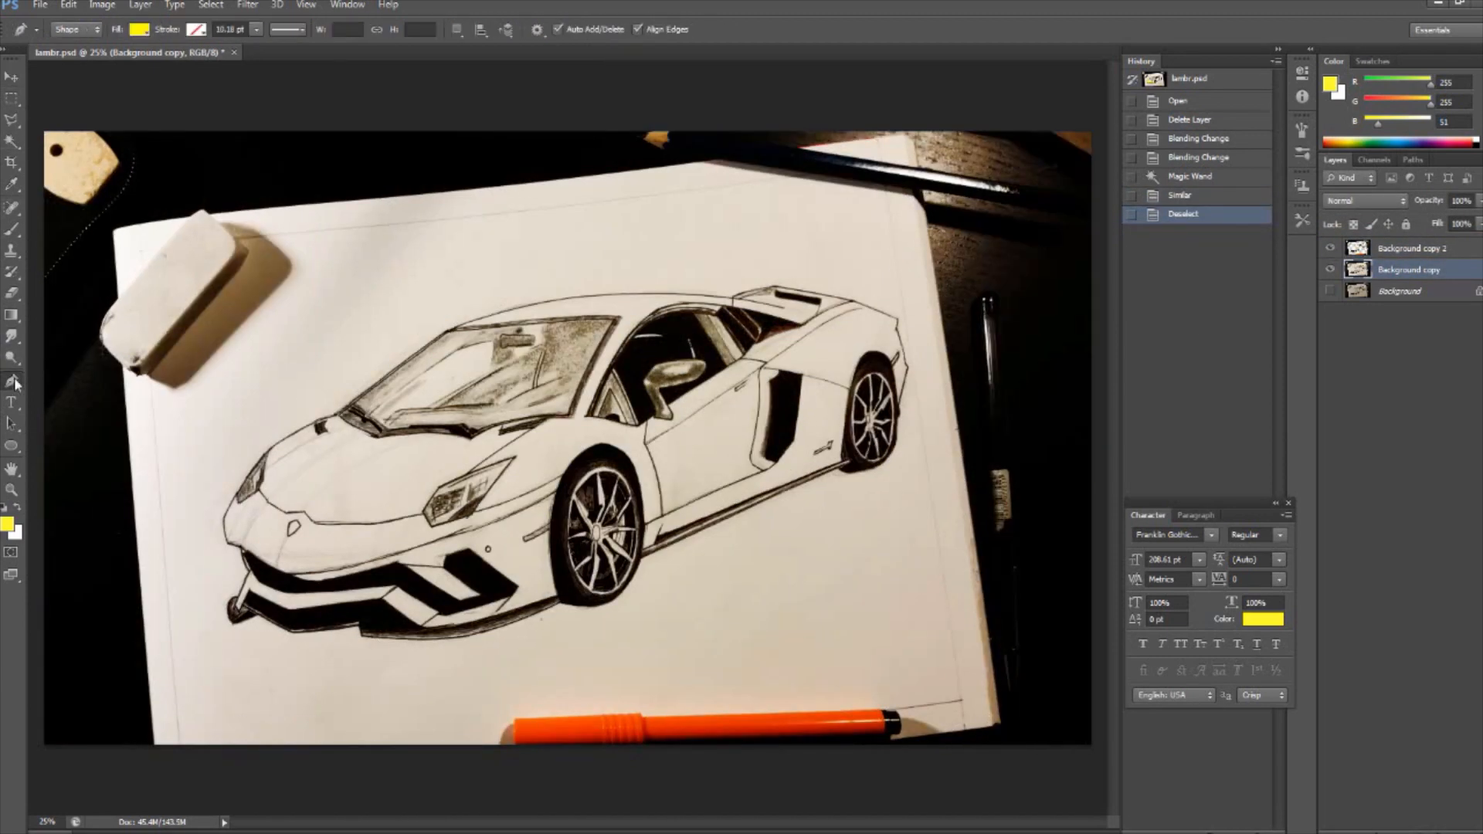
key(ctrl+1)
drag(601, 822, 499, 822)
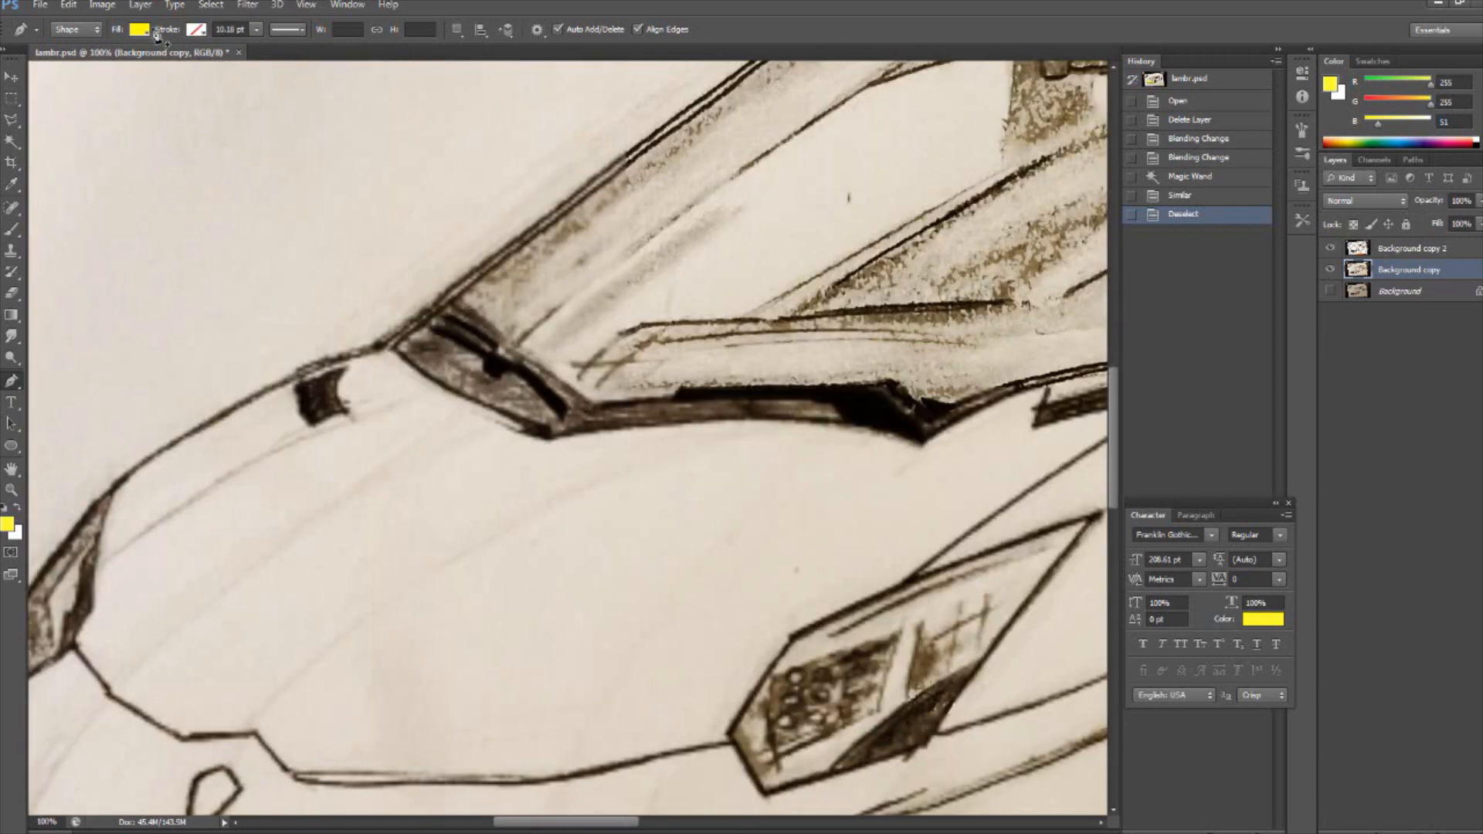
click(142, 29)
click(214, 62)
click(544, 449)
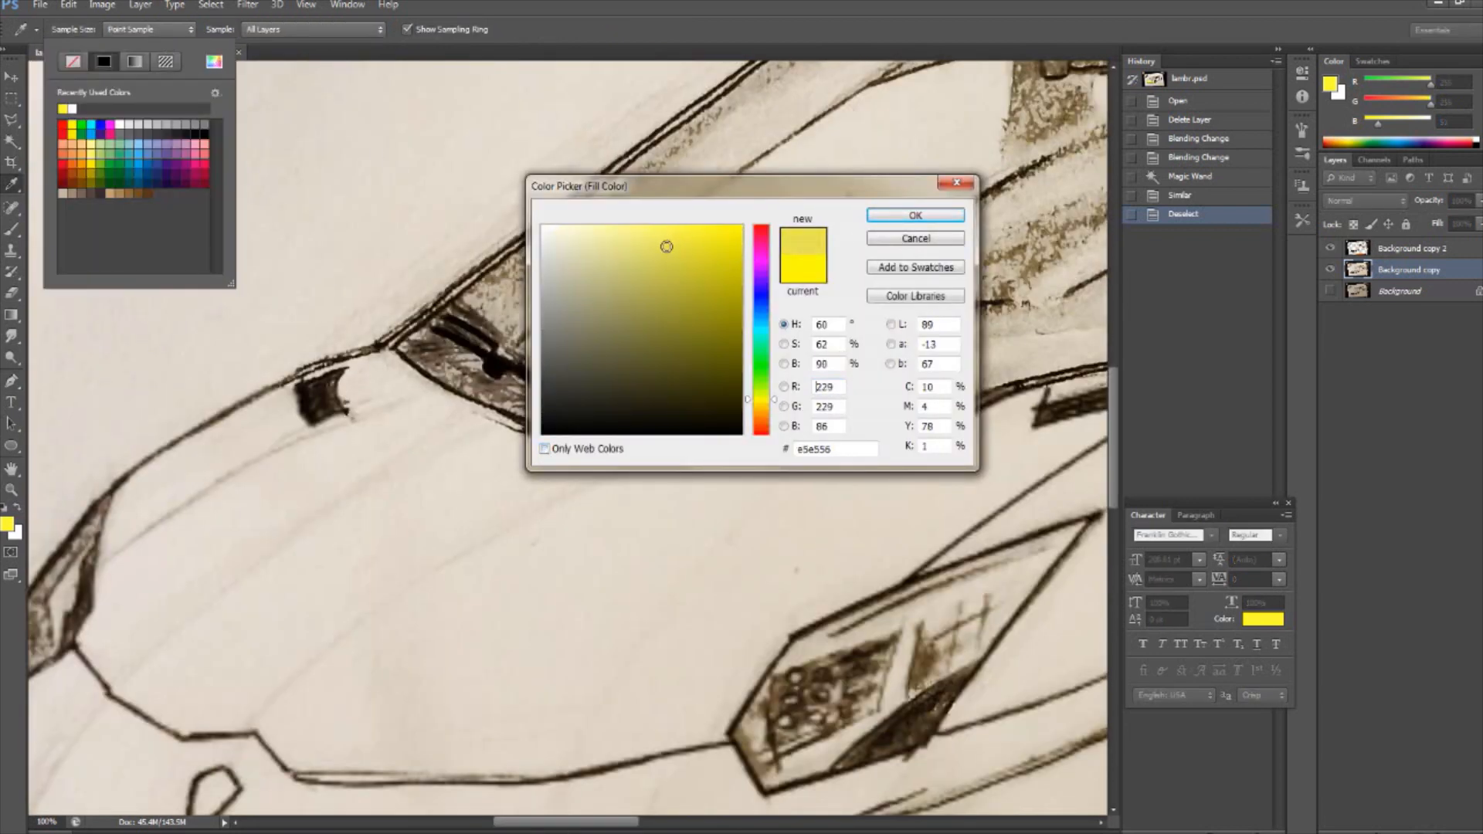
click(895, 215)
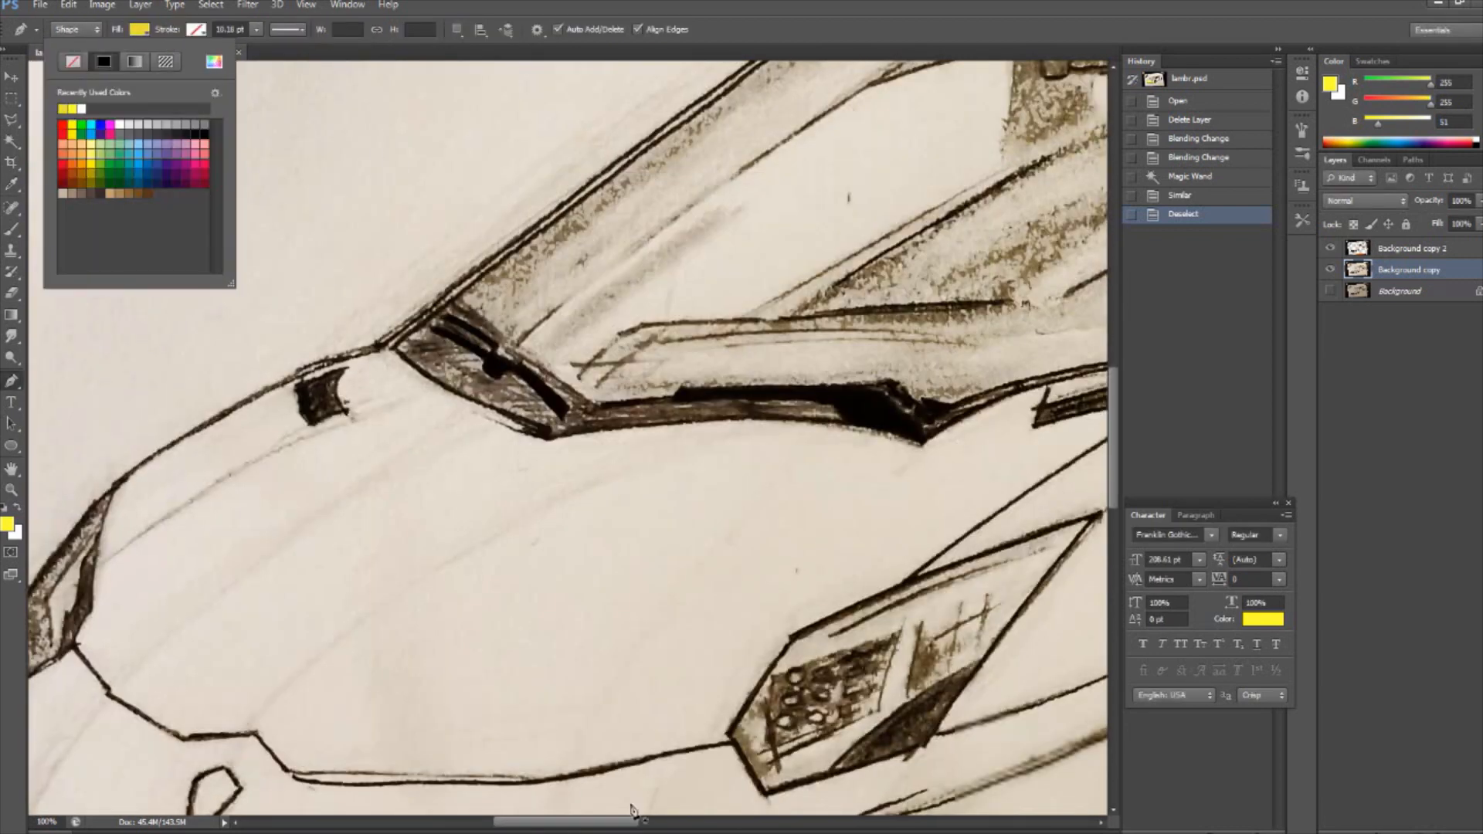
- Start a yellow pen shape for the hood, tracing from the windshield's near corner along the near headlight to the hood's front edge
drag(632, 822, 653, 822)
click(1088, 347)
click(982, 415)
click(891, 474)
click(746, 578)
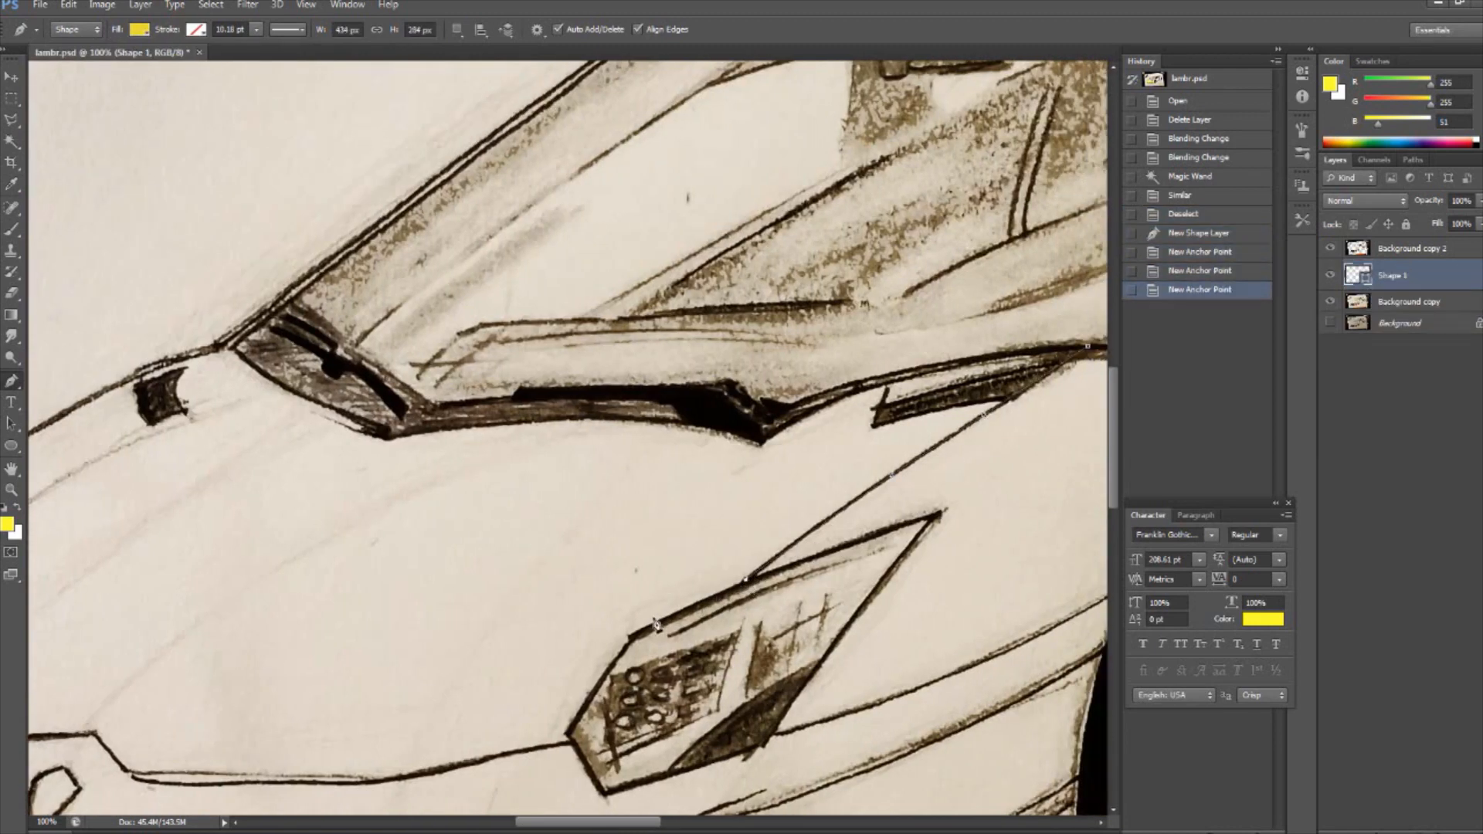
click(632, 637)
click(569, 732)
click(573, 742)
click(461, 765)
click(394, 778)
drag(557, 827, 525, 831)
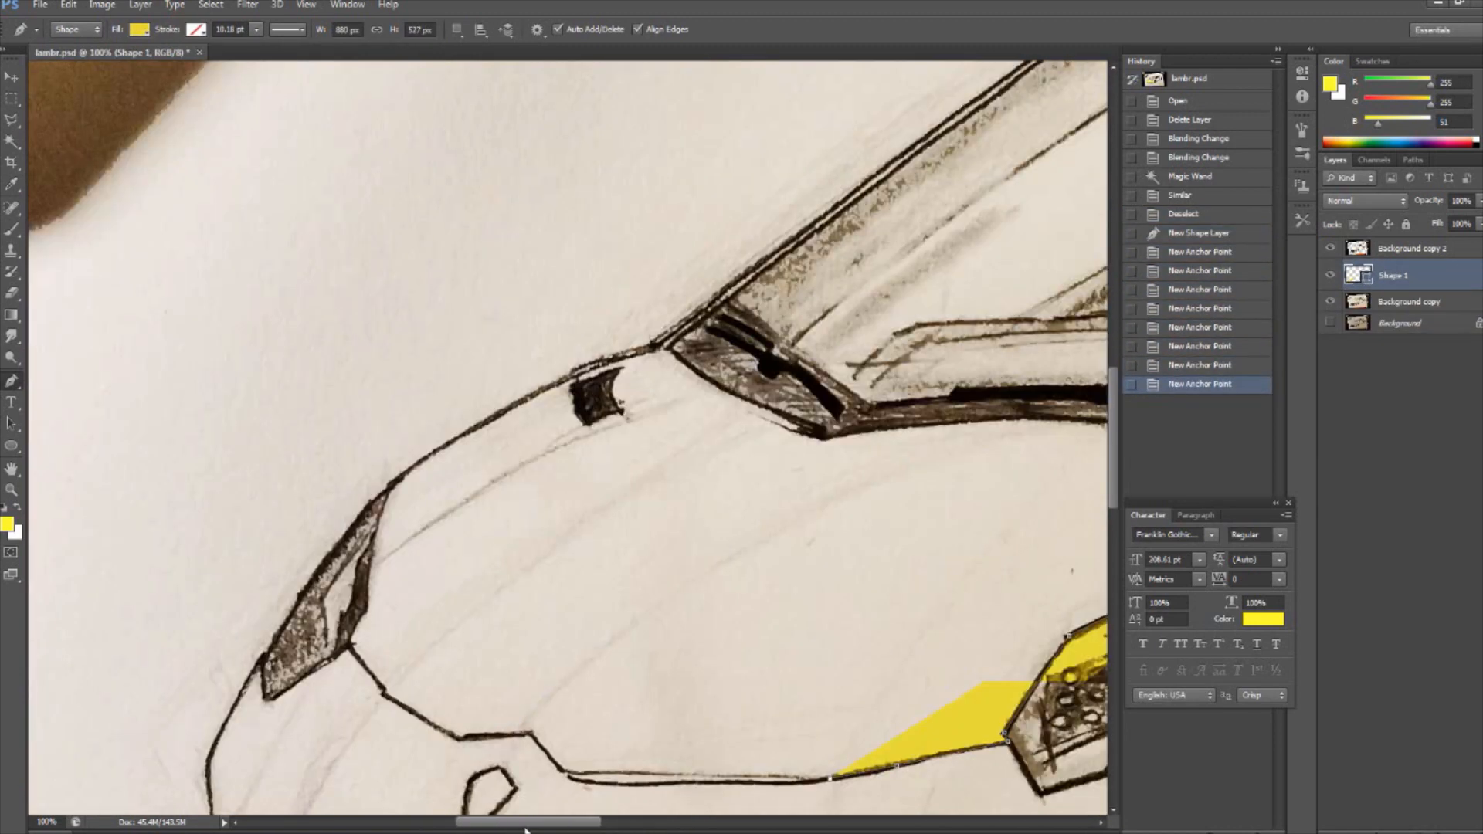
- Continue the hood outline along its front edge above the badge to the lower corner of the far headlight
click(740, 781)
key(ctrl+plus)
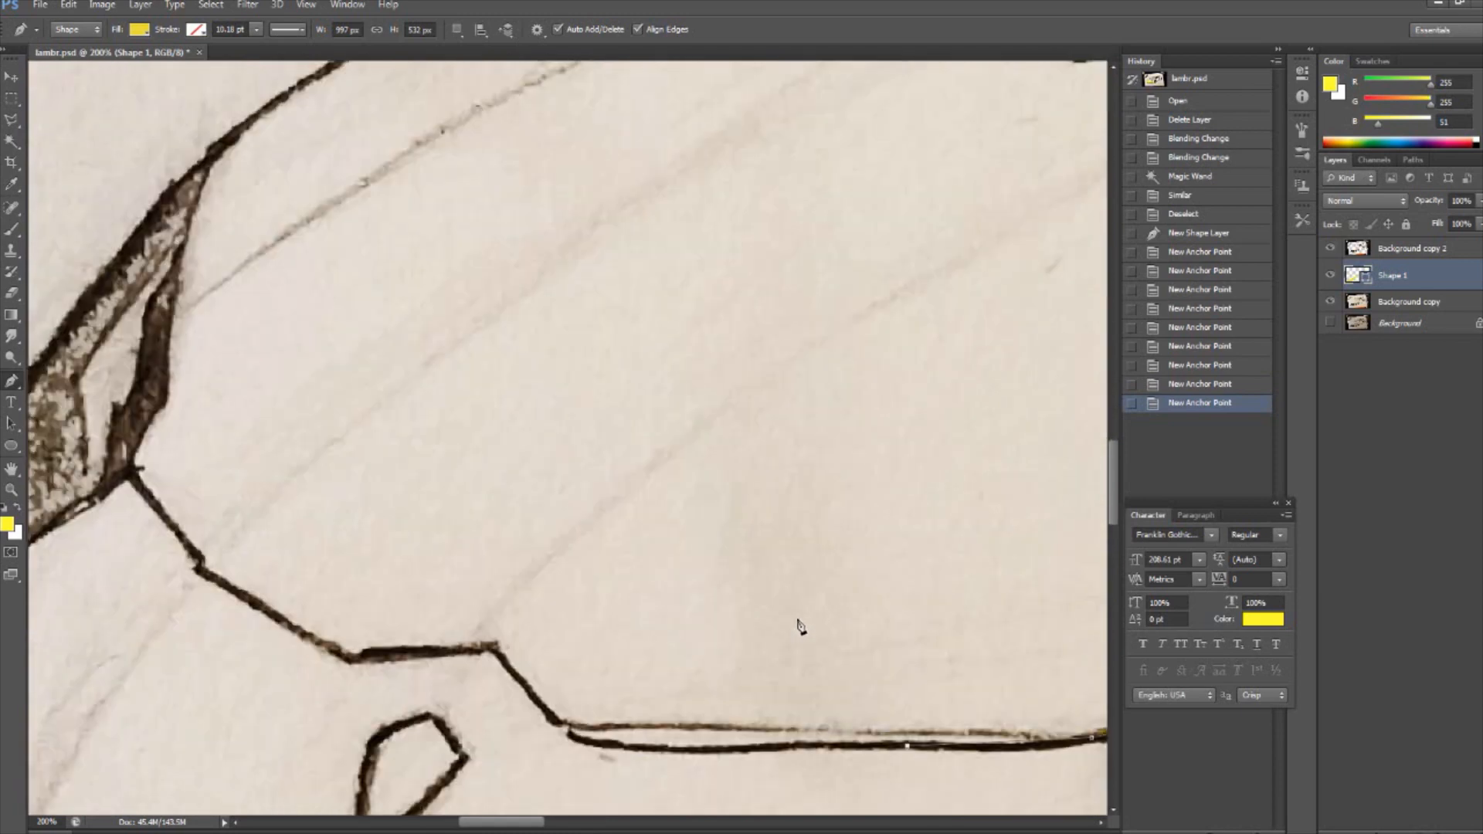
click(816, 747)
click(726, 749)
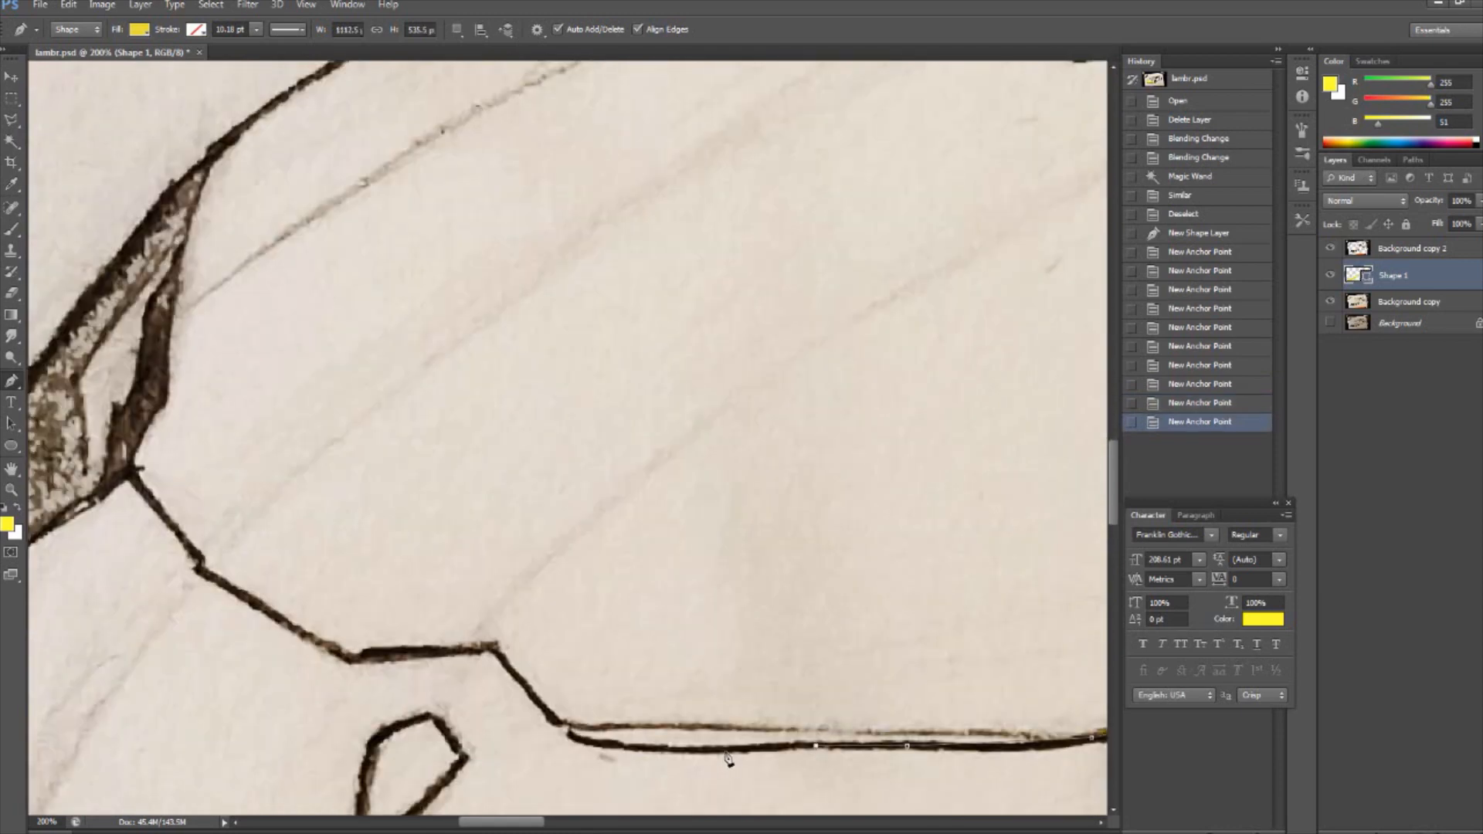
click(610, 747)
click(572, 738)
click(539, 705)
click(494, 645)
click(129, 475)
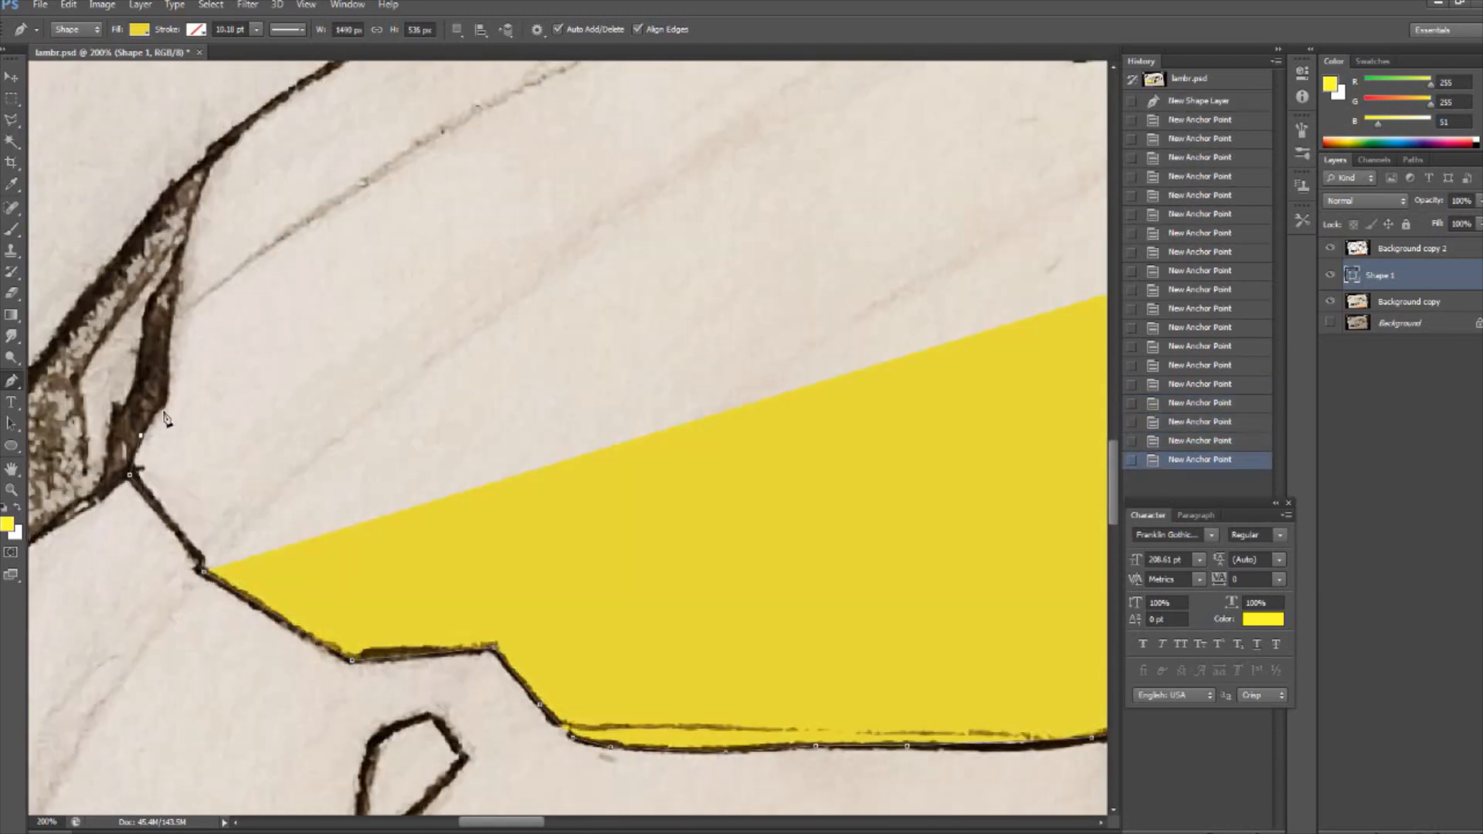
- Trace the hood outline up the inner edge of the far headlight and along the hood's far contour
click(141, 437)
click(163, 404)
click(215, 149)
scroll(503, 272, up, 9)
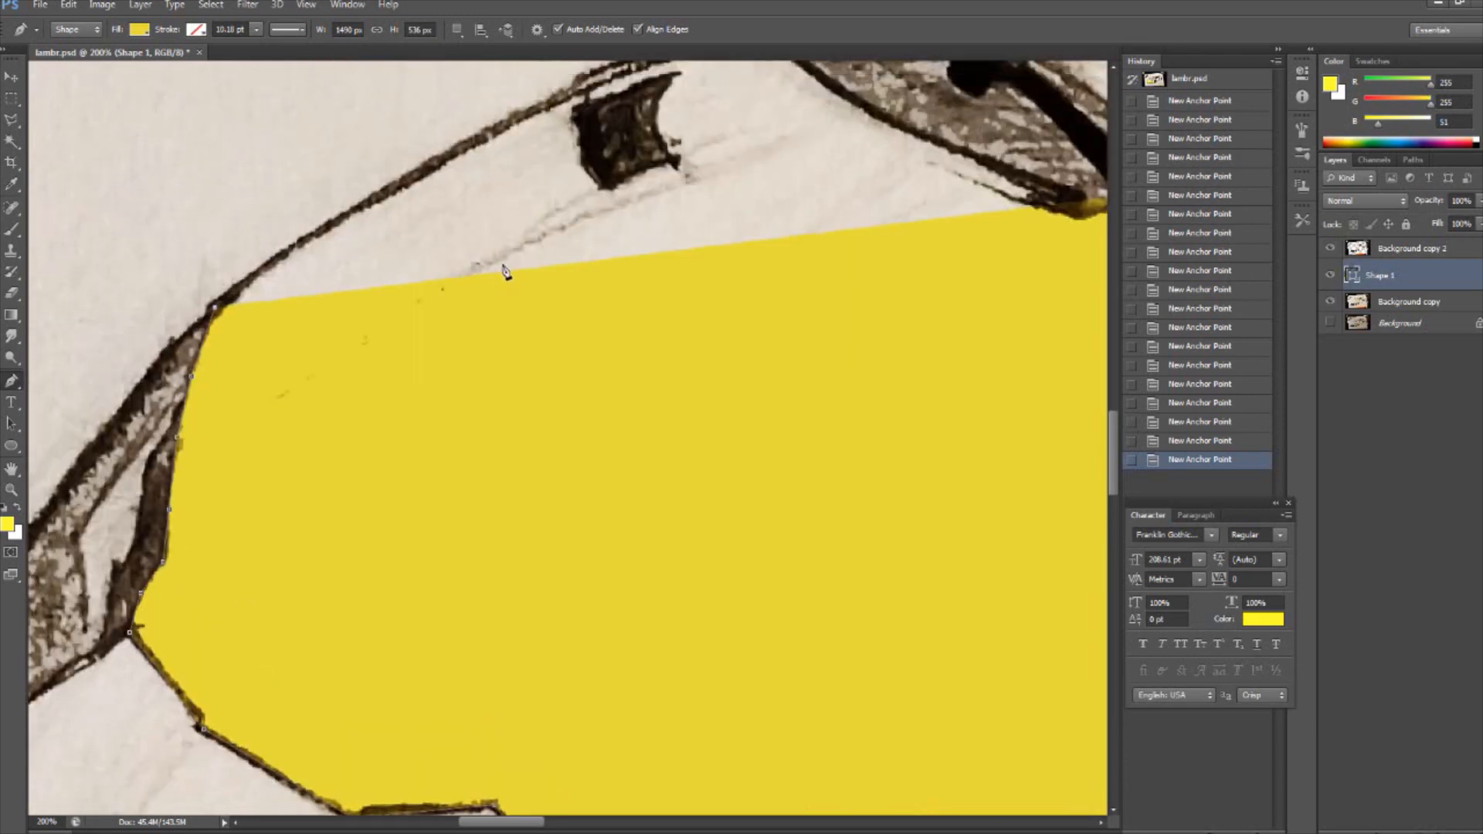
click(316, 415)
click(724, 230)
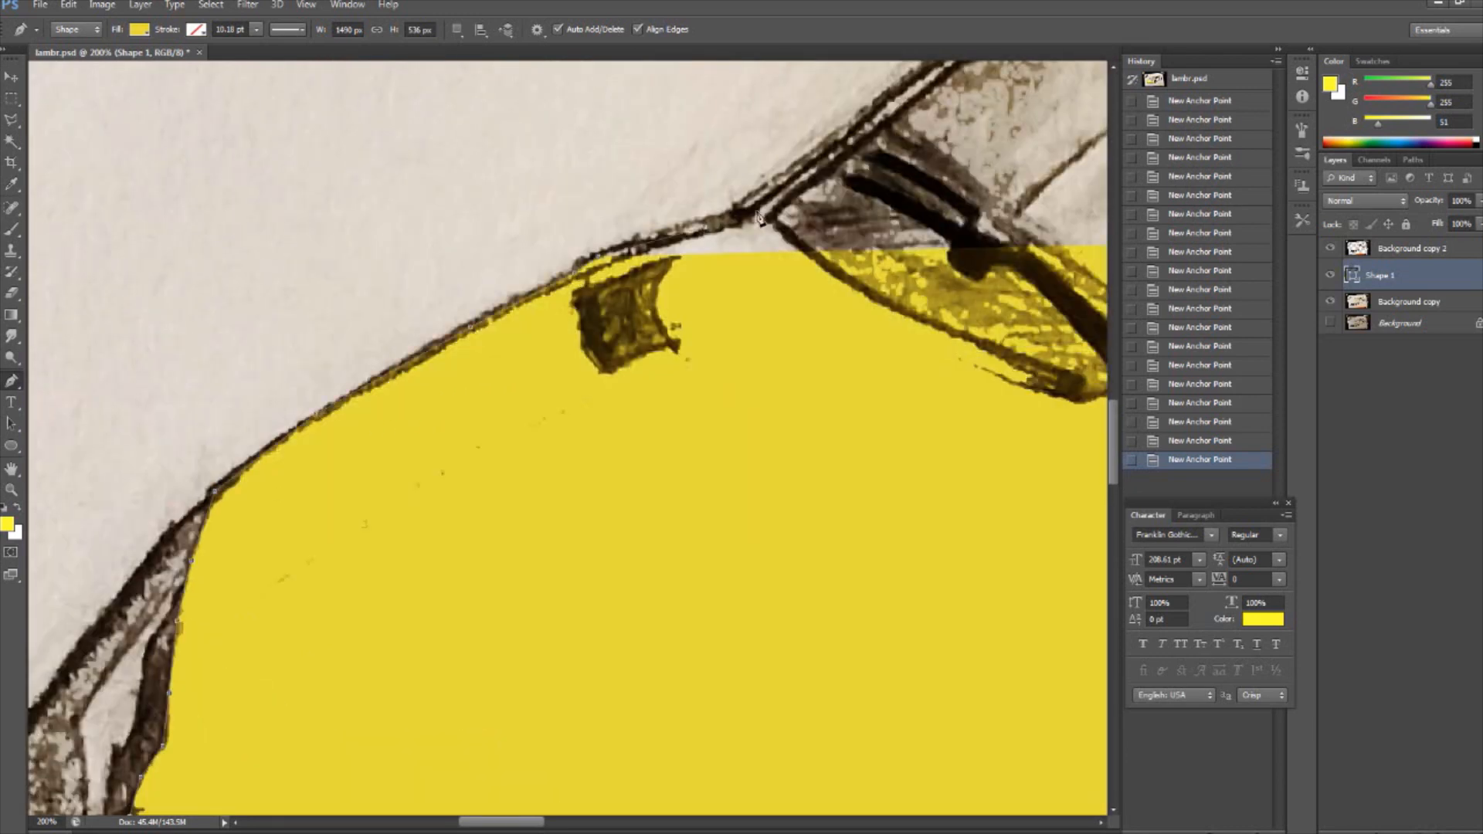
- Extend the hood outline along the base of the windshield to the pointed notch beside the wipers
click(837, 274)
click(925, 321)
drag(503, 824, 568, 816)
click(875, 381)
click(969, 373)
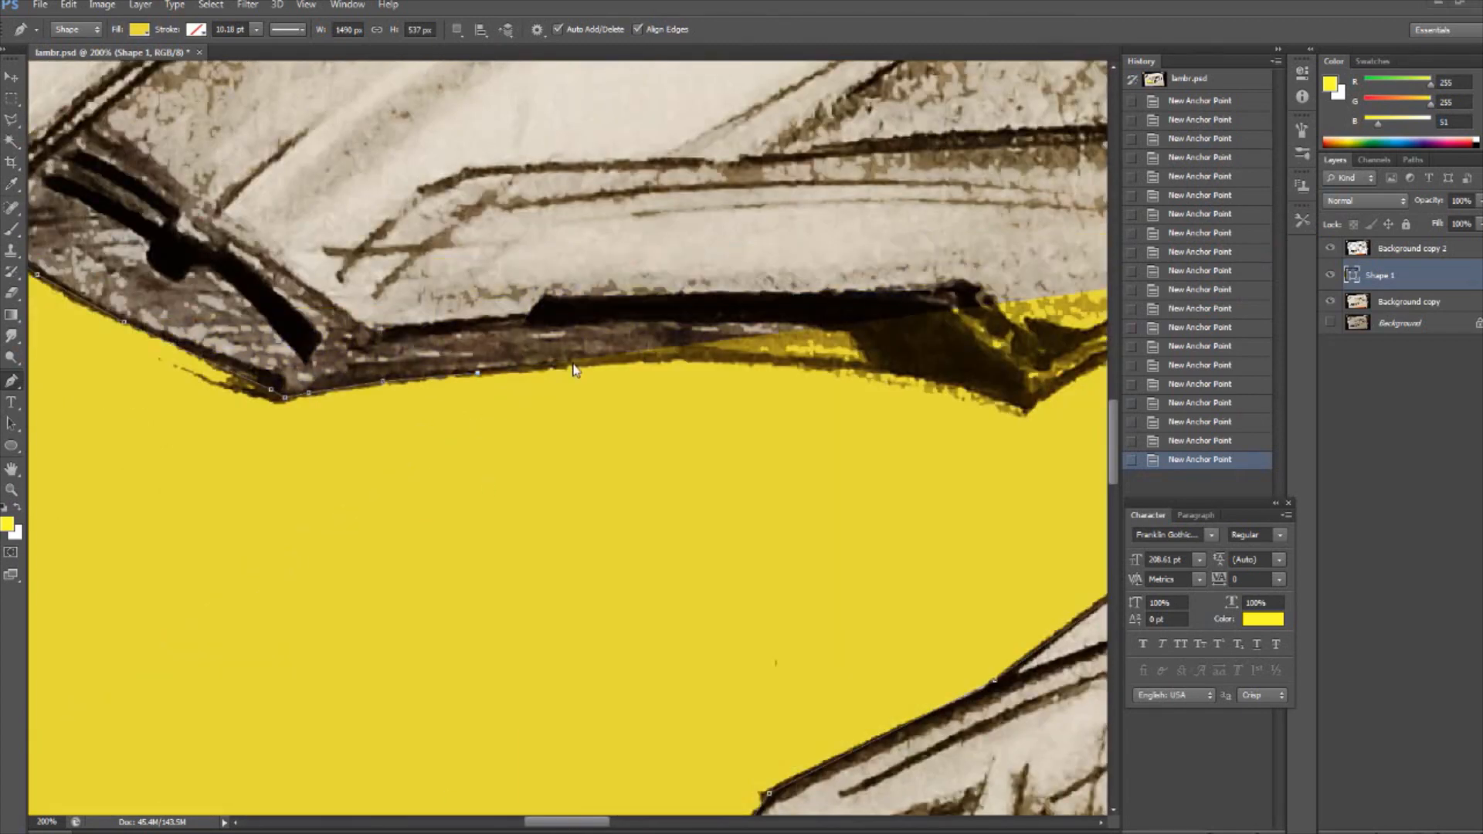
click(697, 360)
click(814, 368)
click(946, 380)
click(1007, 399)
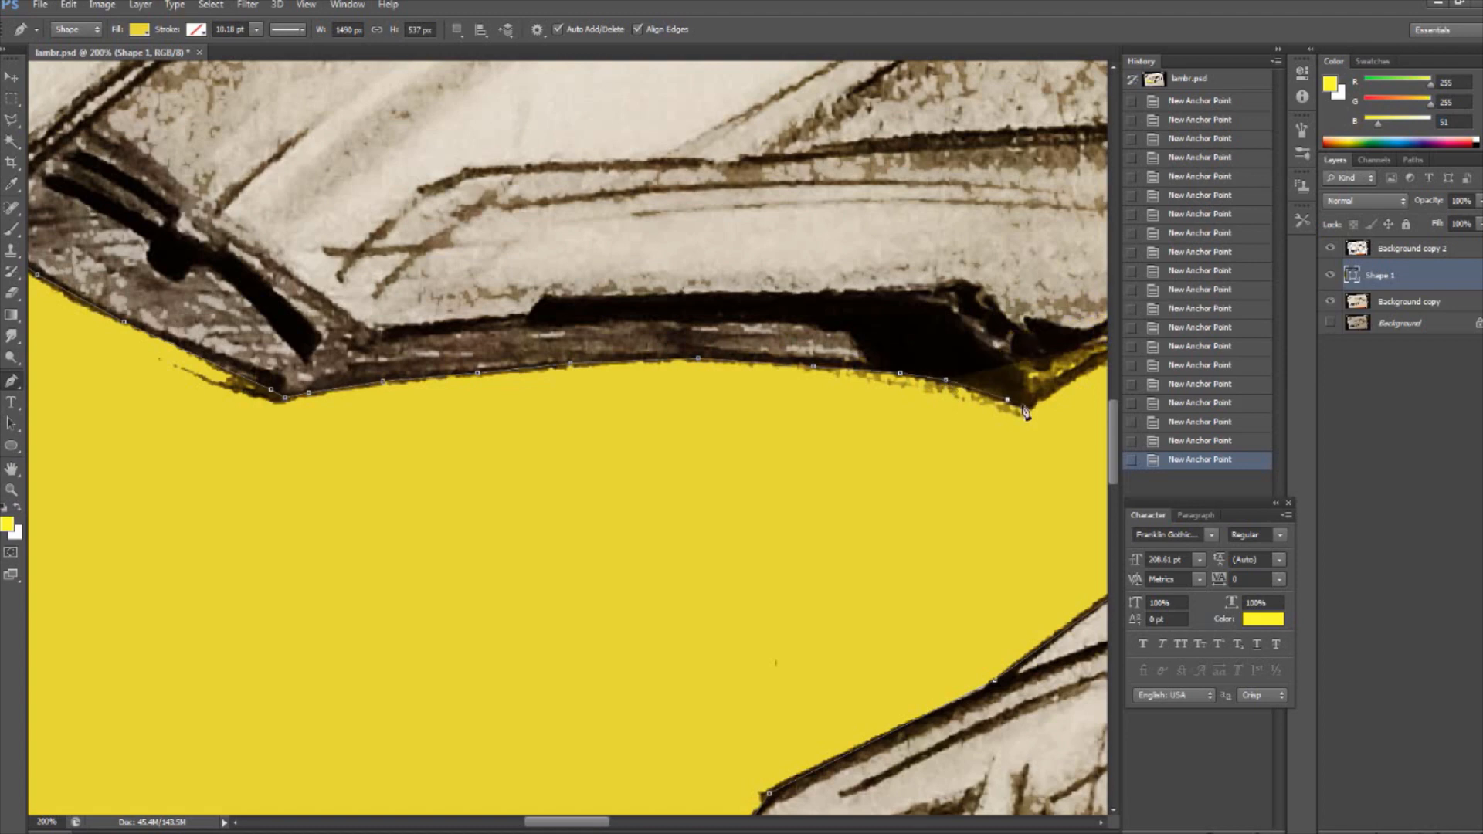
click(1022, 405)
- Trace the remaining windshield base to the near corner and close the hood path
drag(605, 822, 675, 822)
click(206, 392)
click(278, 356)
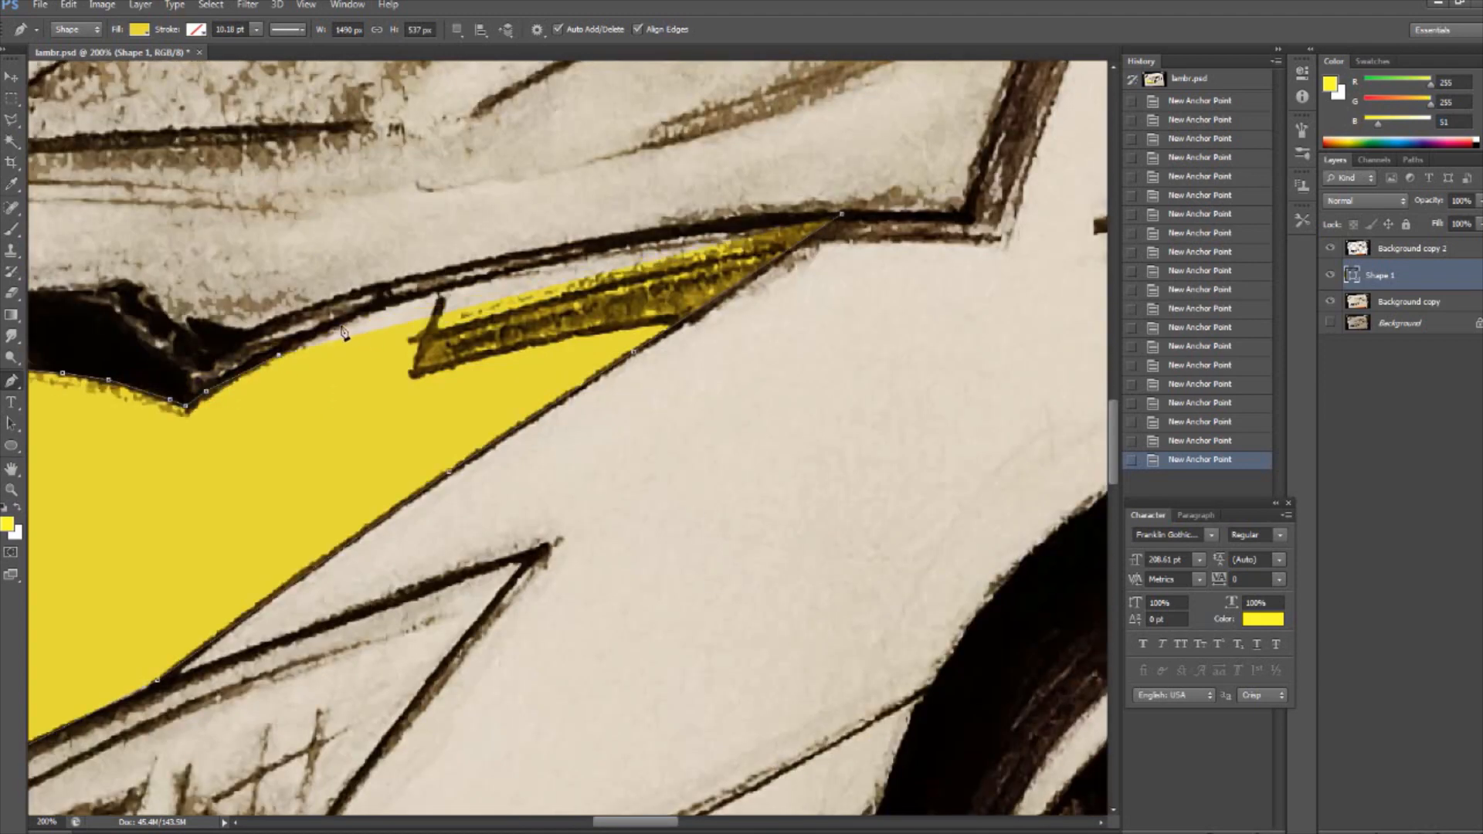
click(510, 271)
key(v)
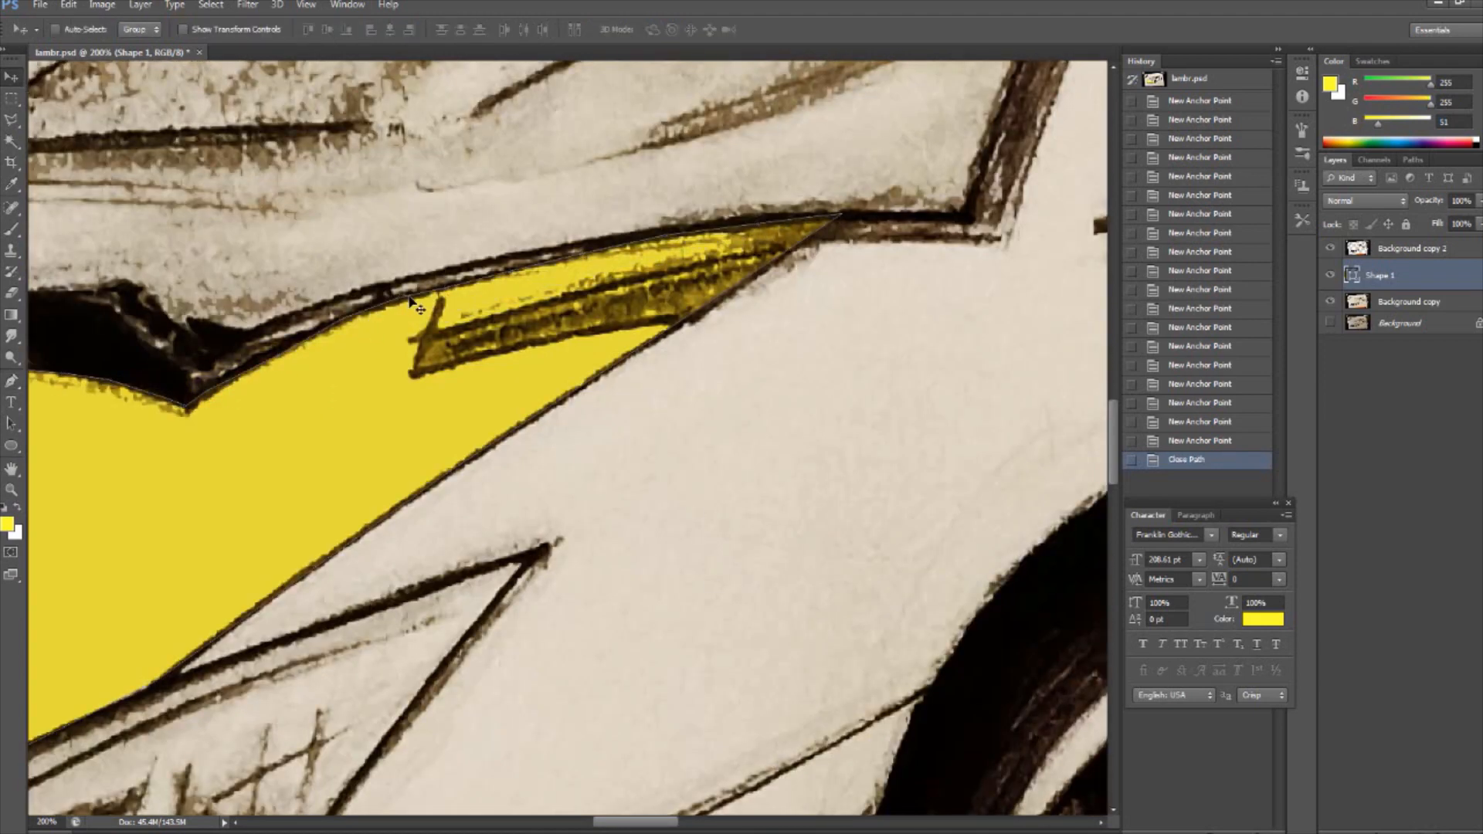
- Trace the car's front bumper, fenders and side bodywork as a second yellow pen shape, beginning at the far headlight
key(ctrl+minus)
key(ctrl+minus)
drag(584, 823, 510, 823)
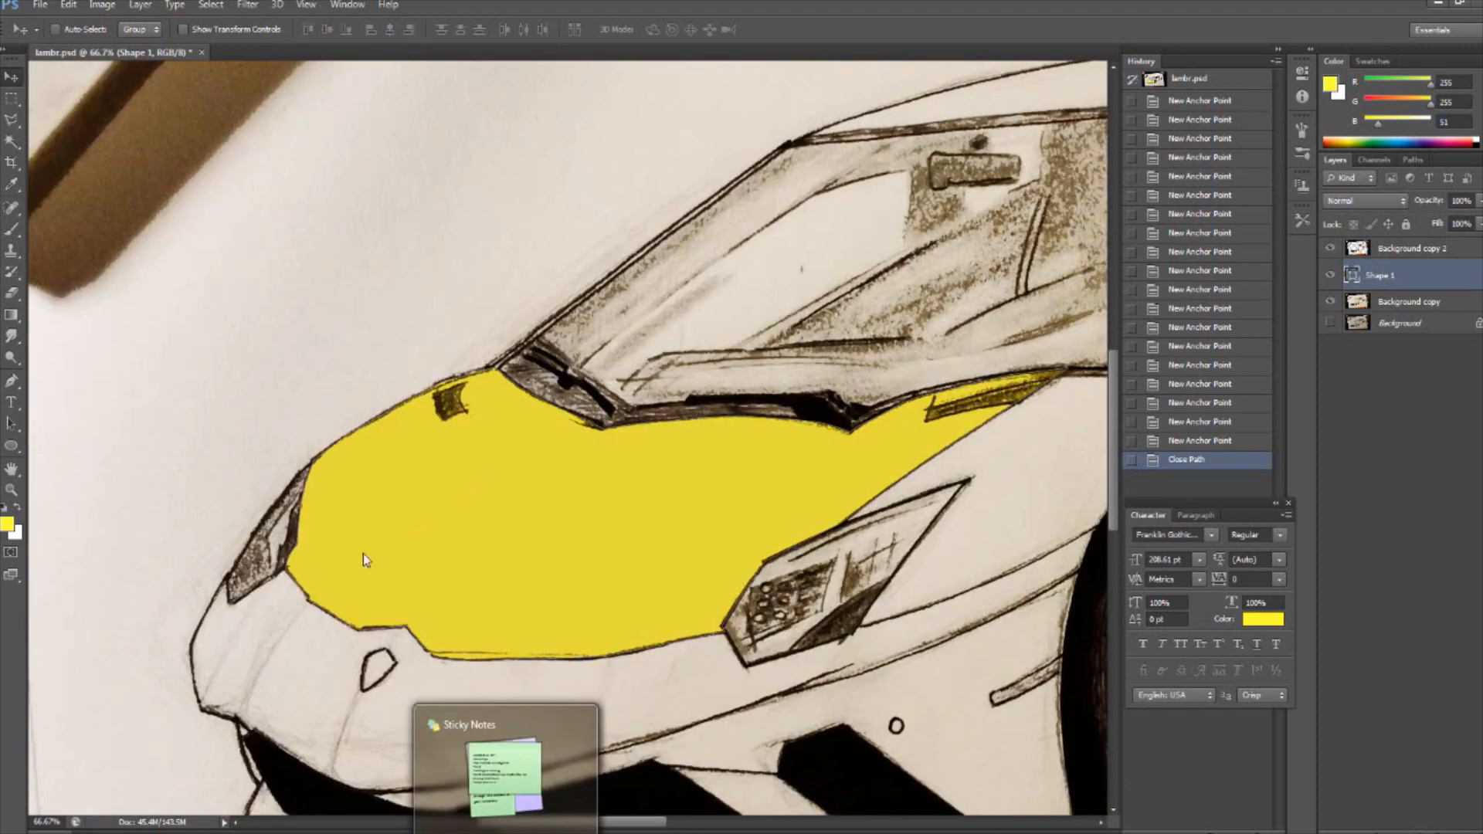
key(ctrl+minus)
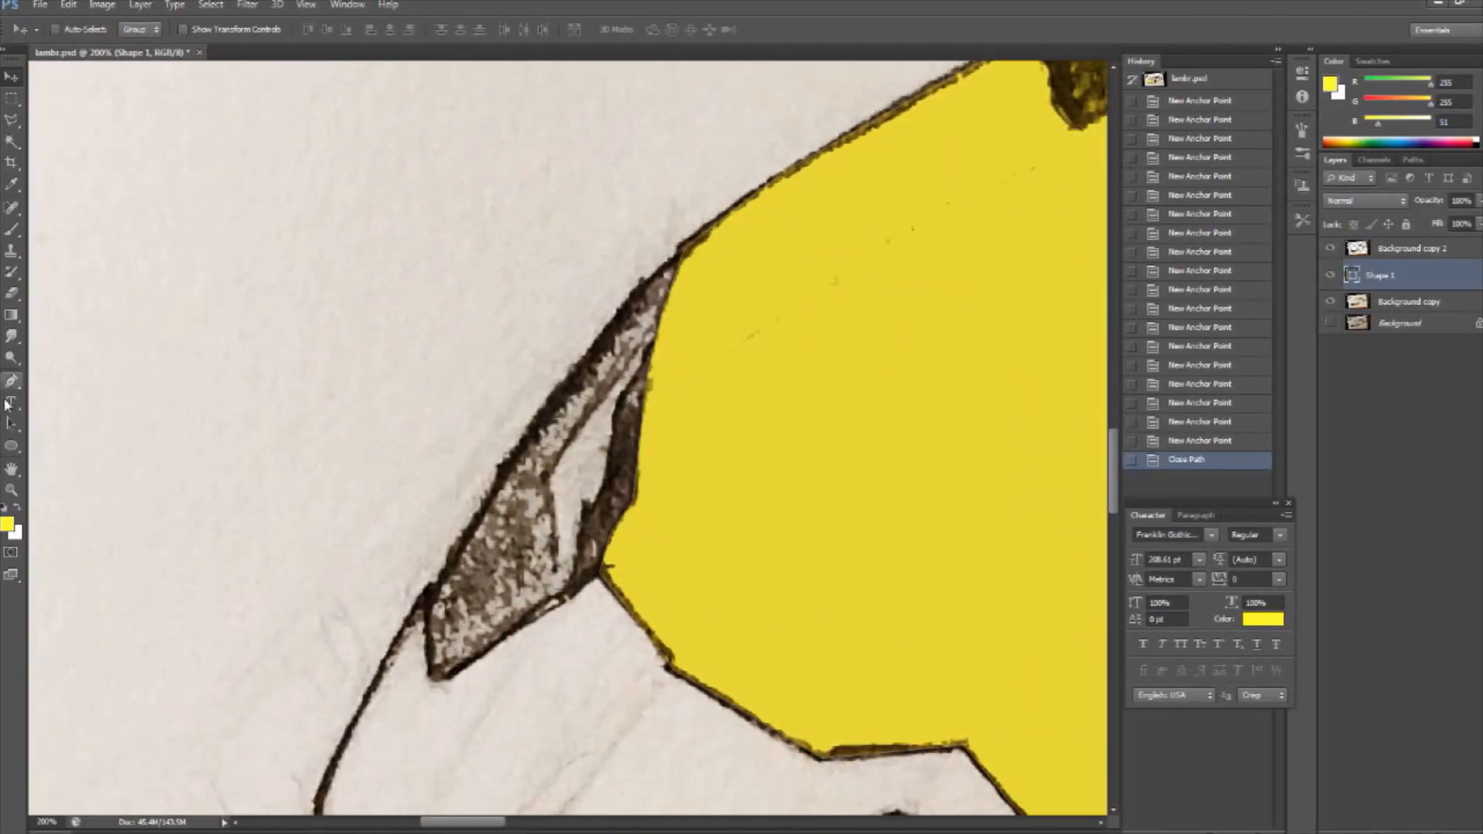
click(11, 381)
click(427, 593)
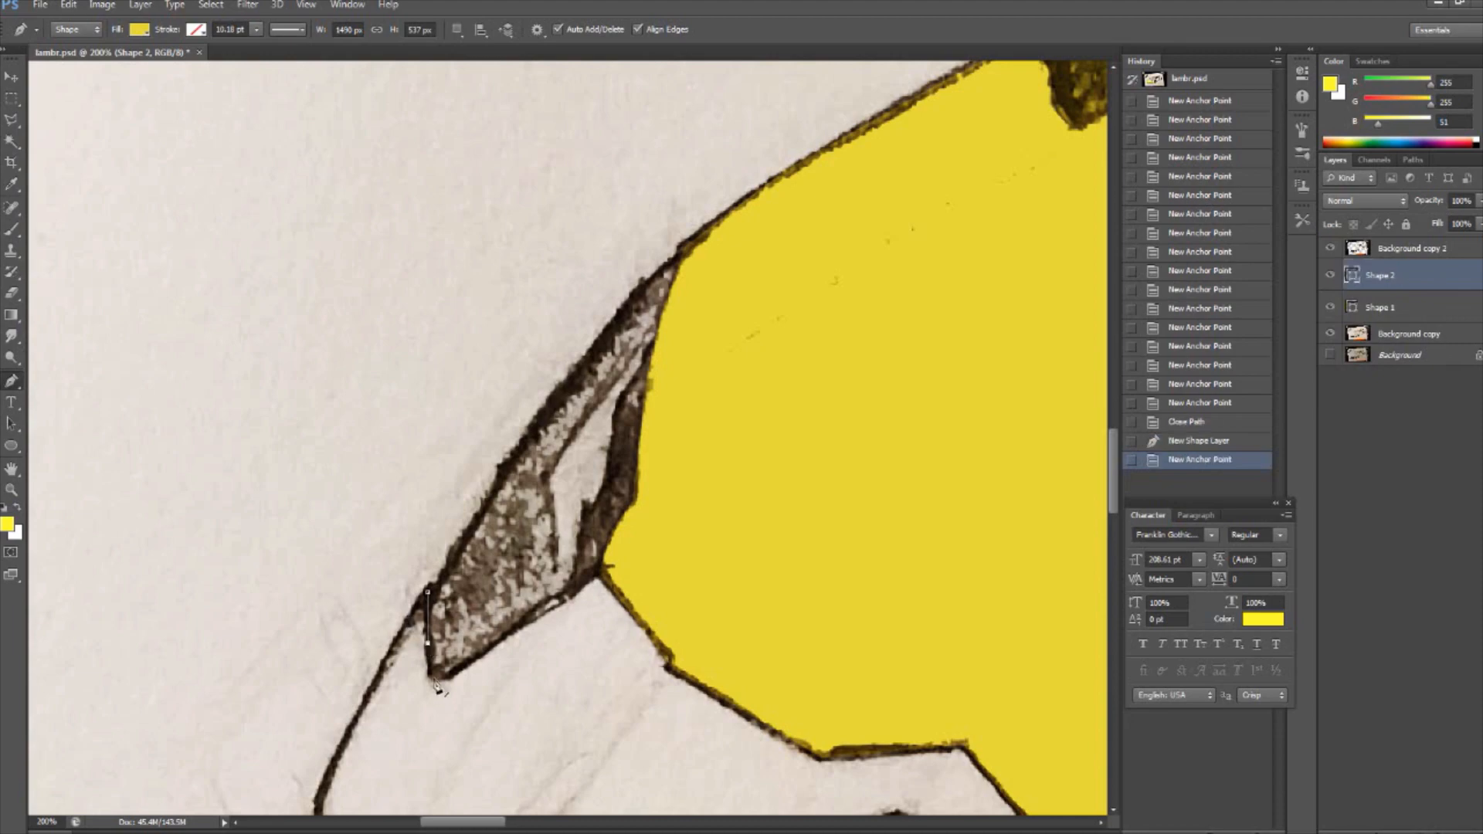
click(669, 664)
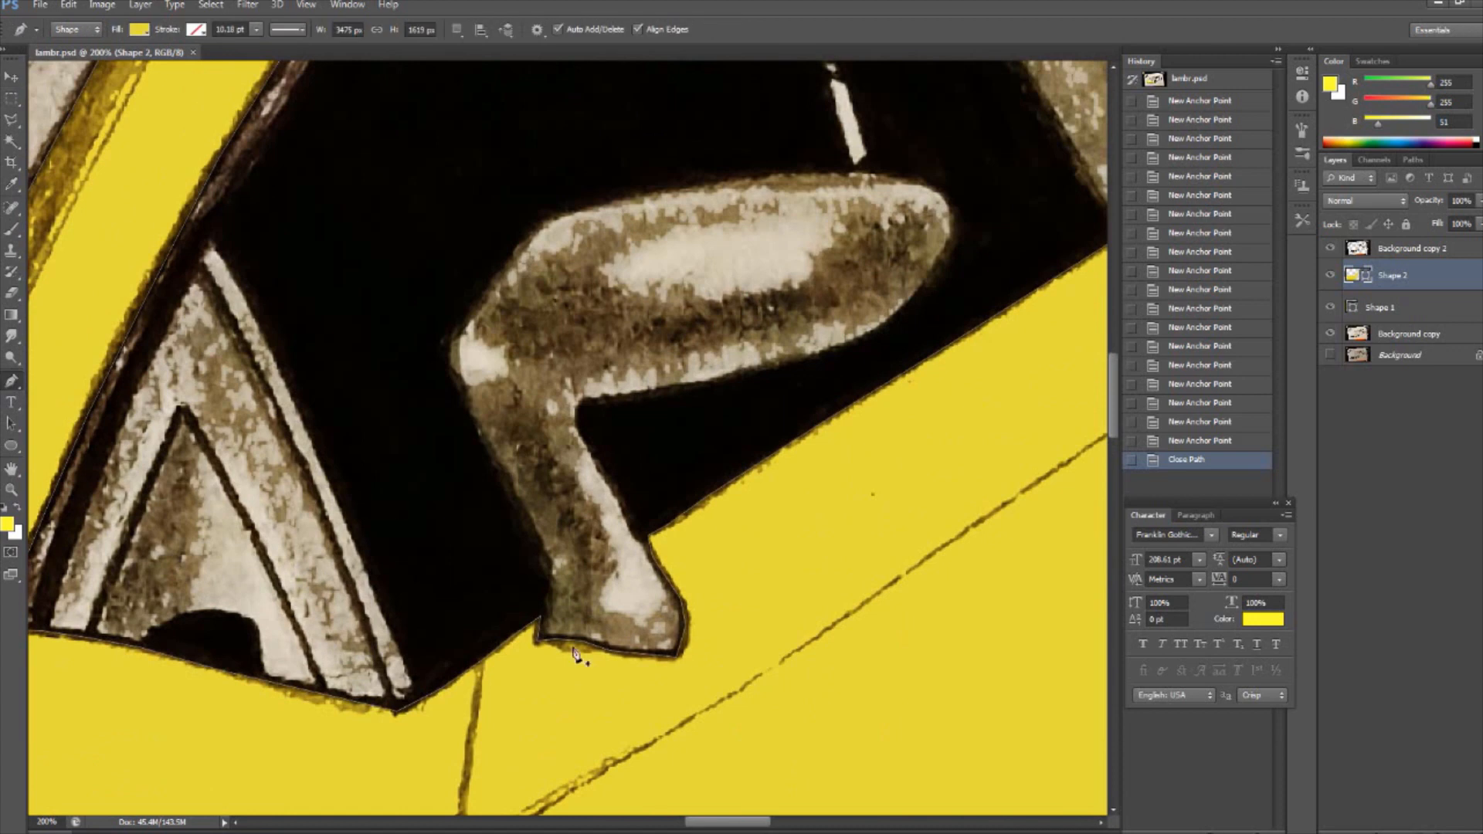
- Start a new yellow pen shape for the side mirror, tracing its upper edge to the rounded tip
key(p)
click(444, 342)
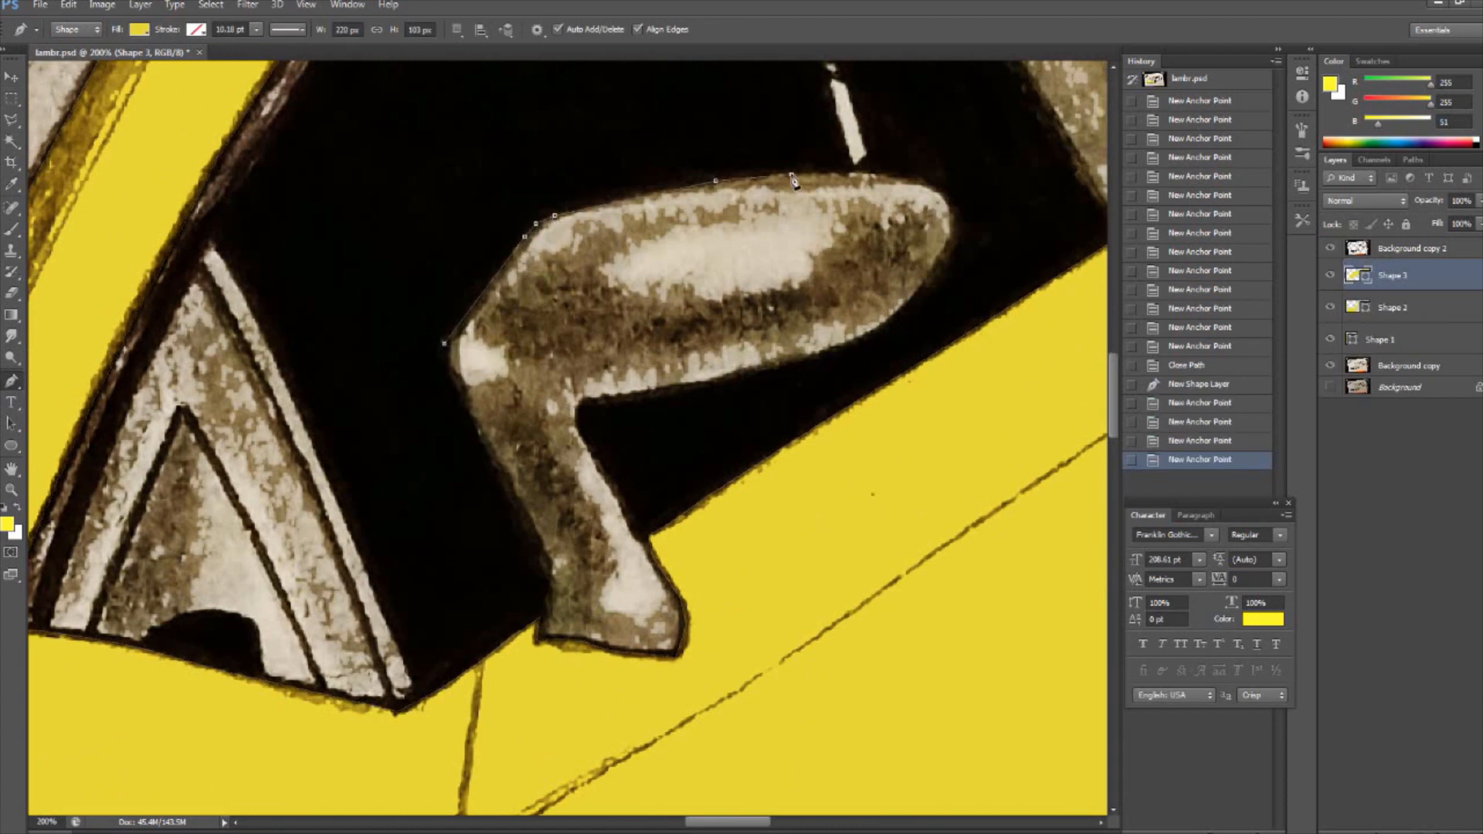
click(850, 171)
click(915, 181)
click(949, 197)
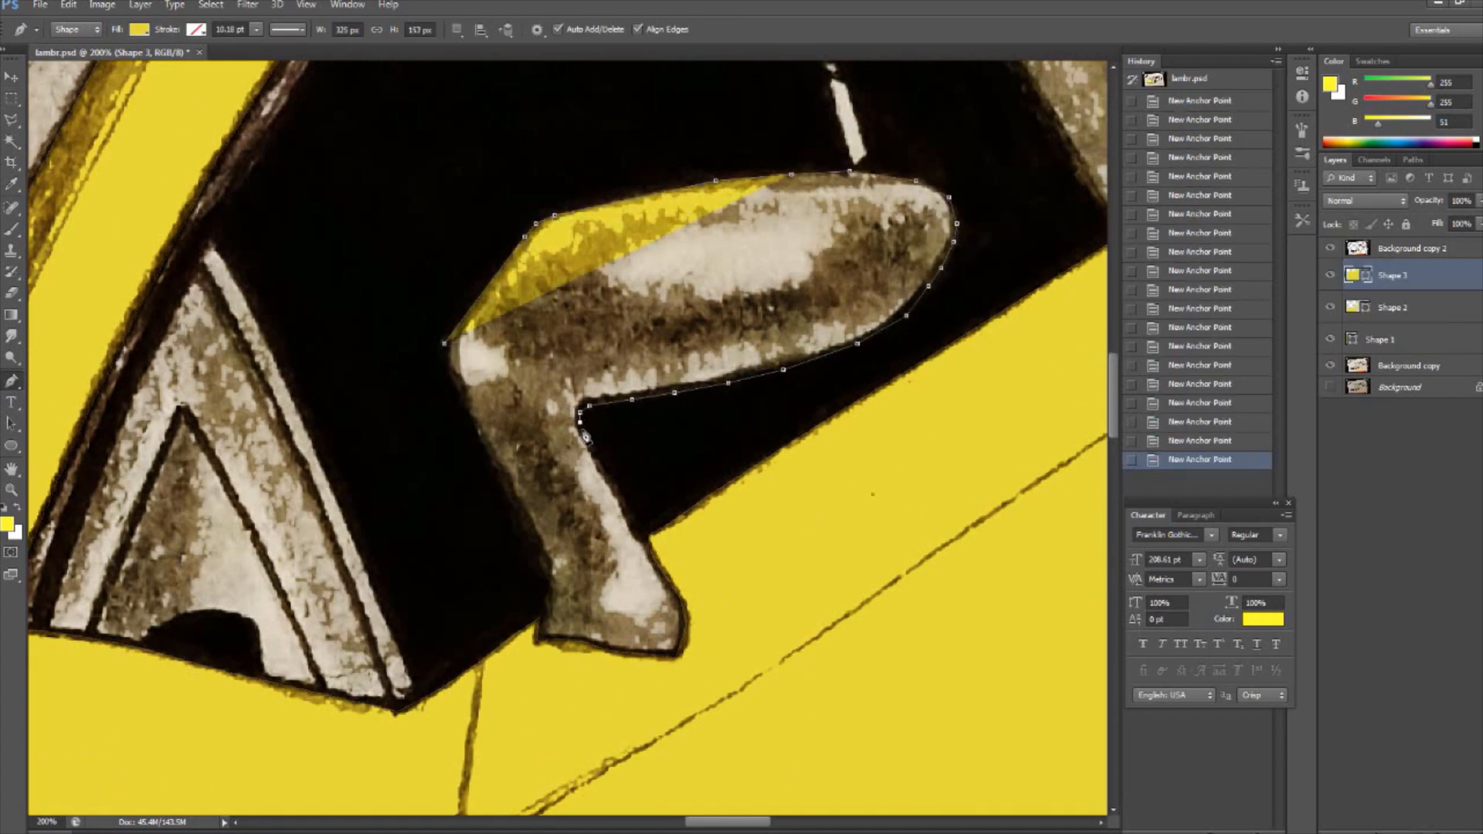
- Trace the foot and stem of the side mirror to complete its yellow shape
click(684, 620)
click(682, 643)
click(677, 657)
click(612, 652)
click(594, 643)
click(568, 640)
click(536, 643)
click(549, 586)
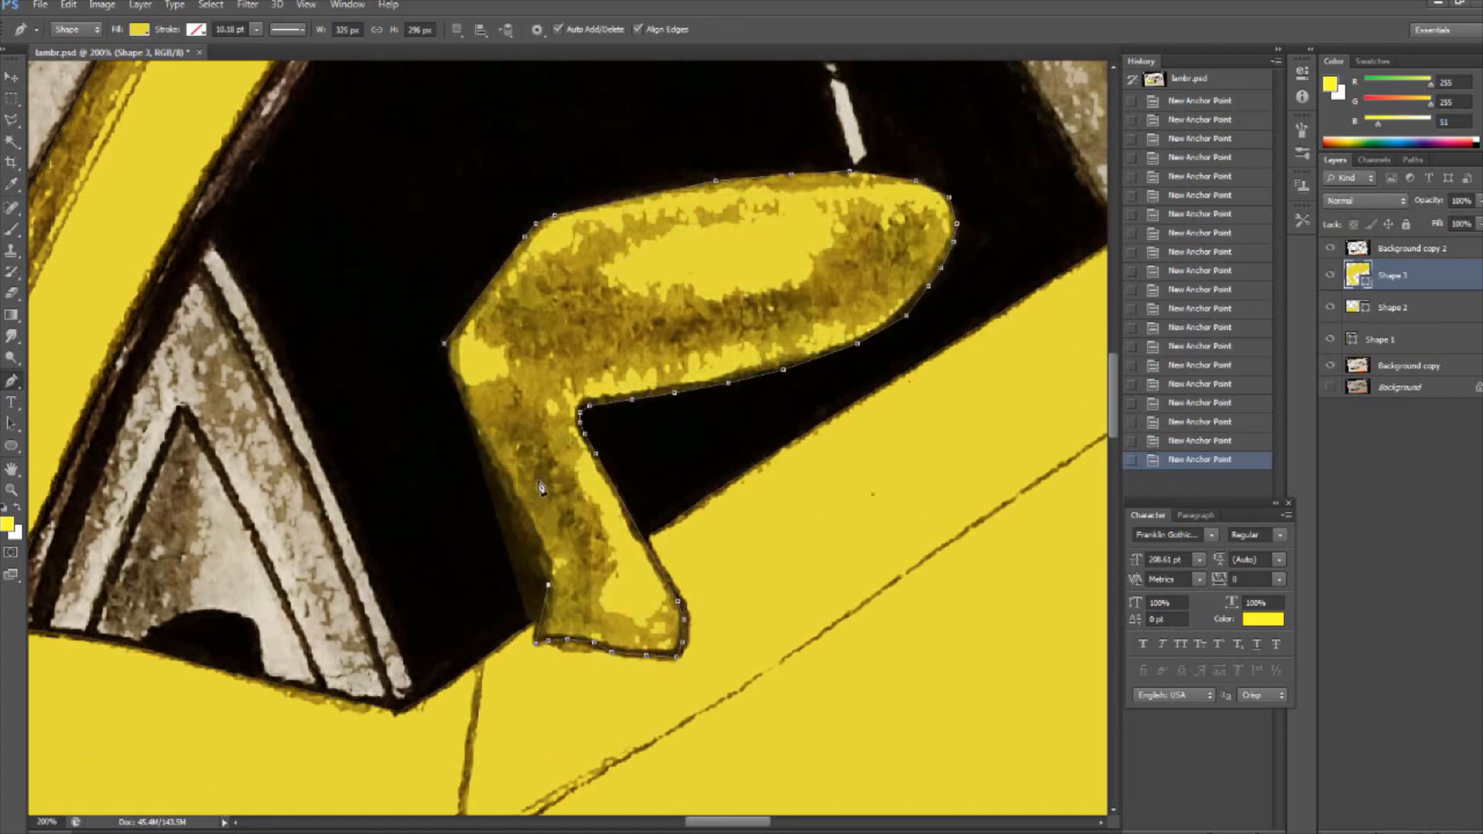
- Start another yellow pen shape along the lower edge of the pillar behind the side window
key(ctrl+minus)
key(ctrl+minus)
key(ctrl+minus)
key(ctrl+plus)
key(ctrl+plus)
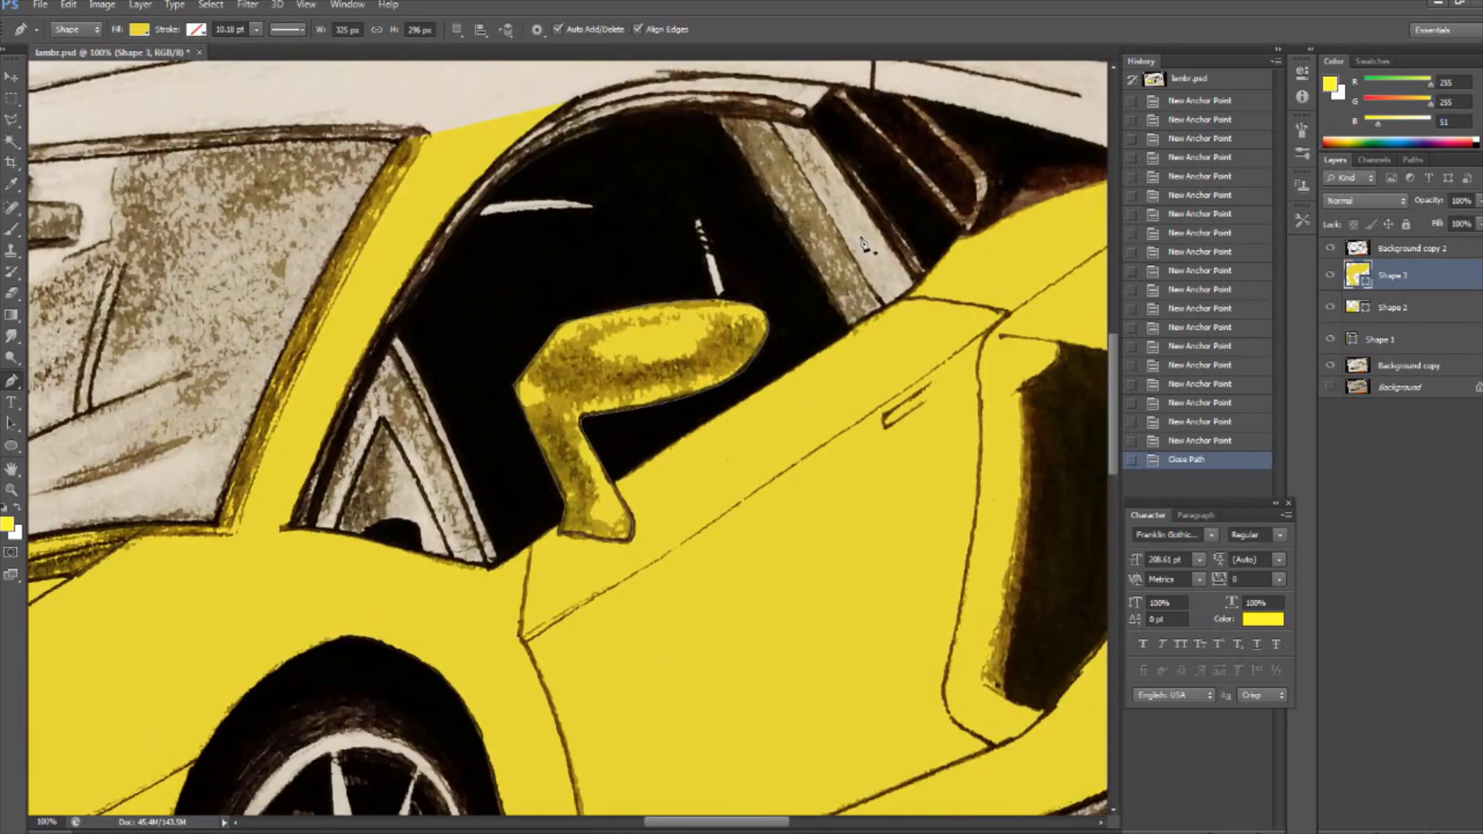
scroll(640, 486, up, 5)
scroll(639, 486, right, 3)
key(ctrl+plus)
click(566, 588)
click(603, 567)
click(647, 543)
click(685, 515)
click(711, 487)
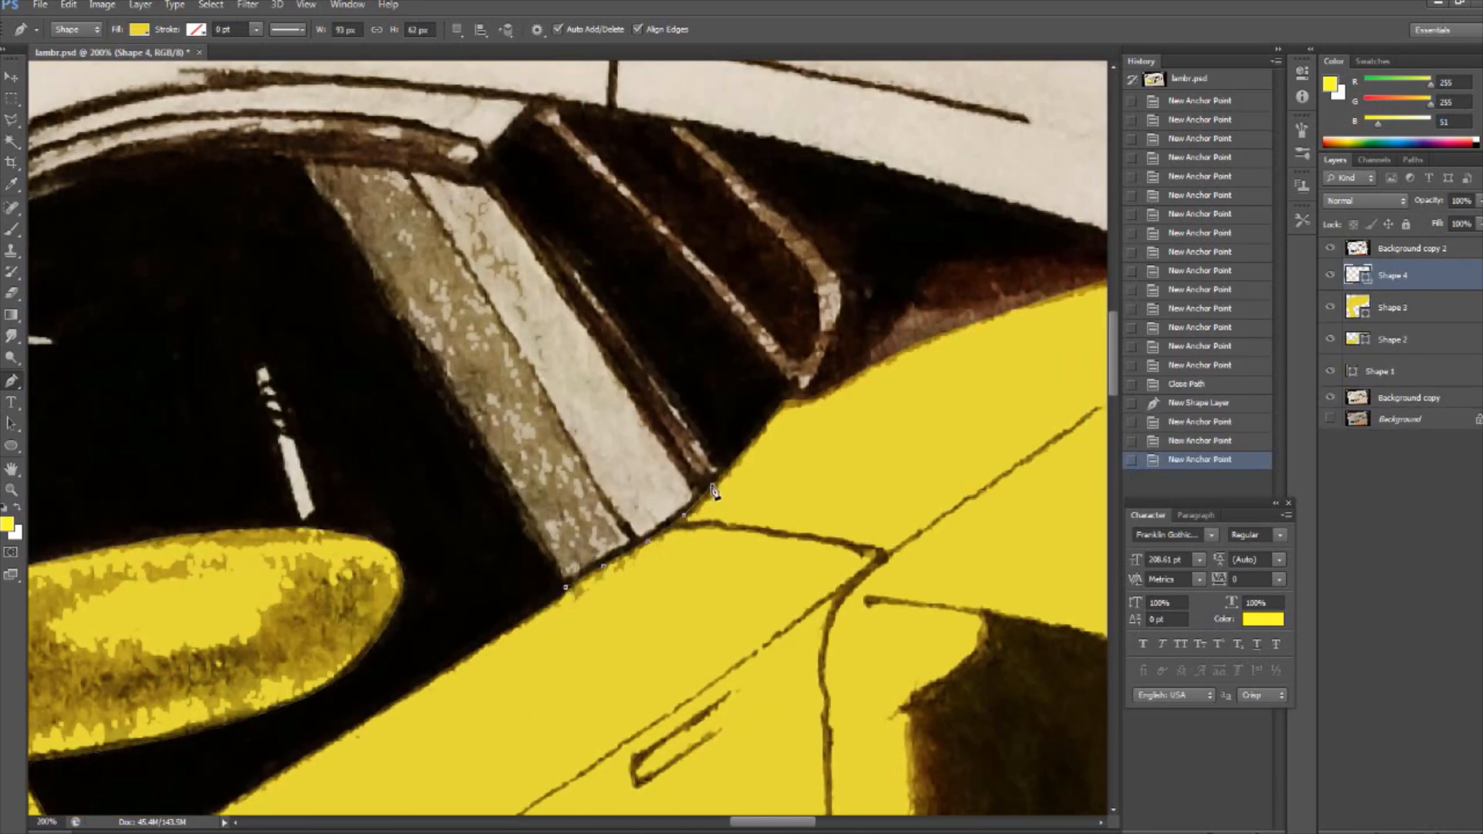
- Trace the rear pillar and quarter-window vent area back to the starting point and close the shape
click(814, 401)
click(848, 380)
drag(811, 824, 730, 824)
click(414, 357)
click(252, 130)
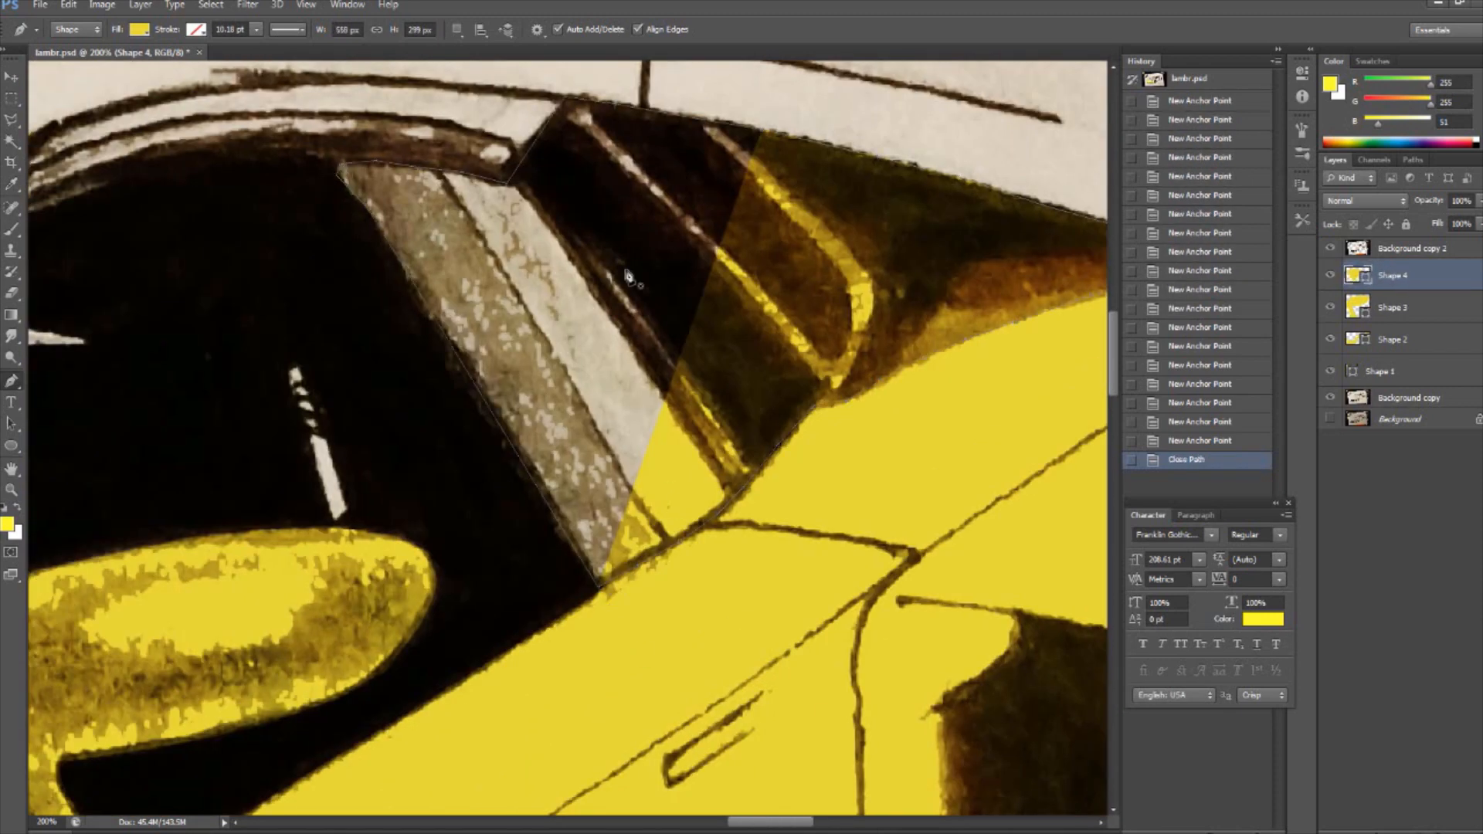
- Start a yellow pen shape for the curved strip over the side window, tracing its lower edge and rear end
key(ctrl+minus)
click(226, 349)
click(270, 320)
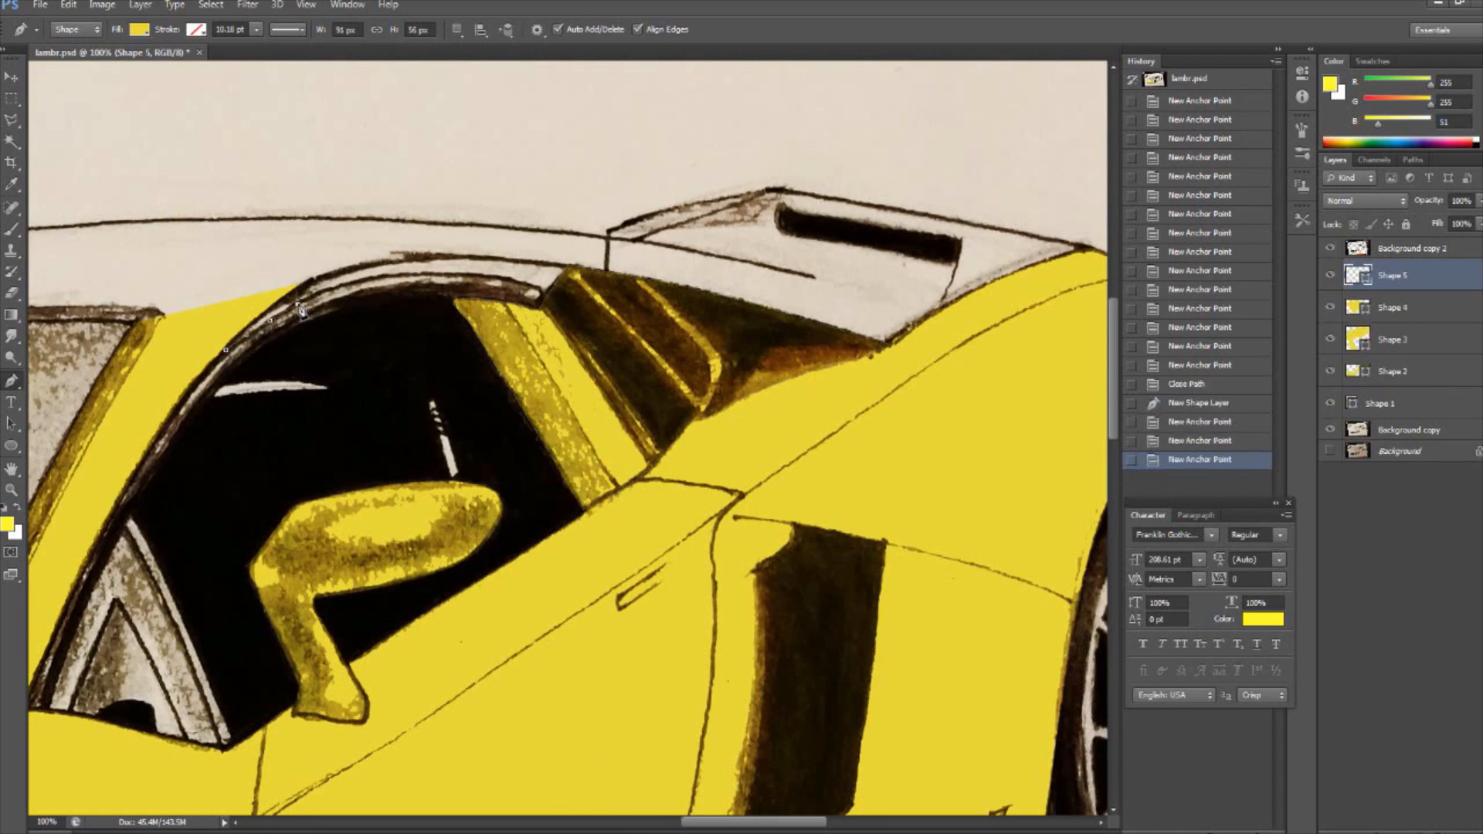
click(582, 267)
click(554, 262)
click(515, 260)
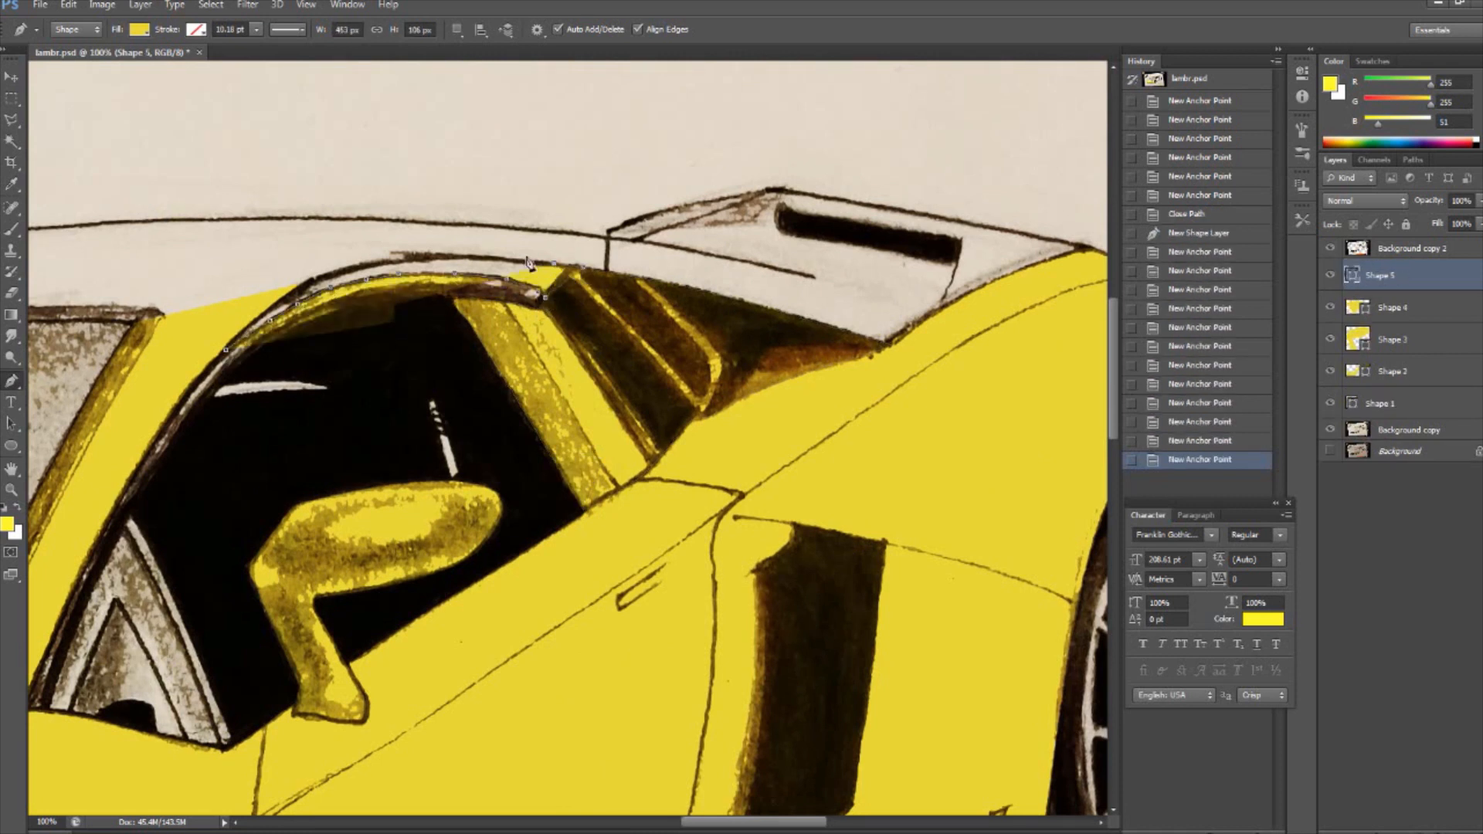
- Trace the upper edge of the strip over the side window back to the front and close the path
click(472, 256)
click(440, 257)
click(397, 262)
click(359, 265)
click(310, 281)
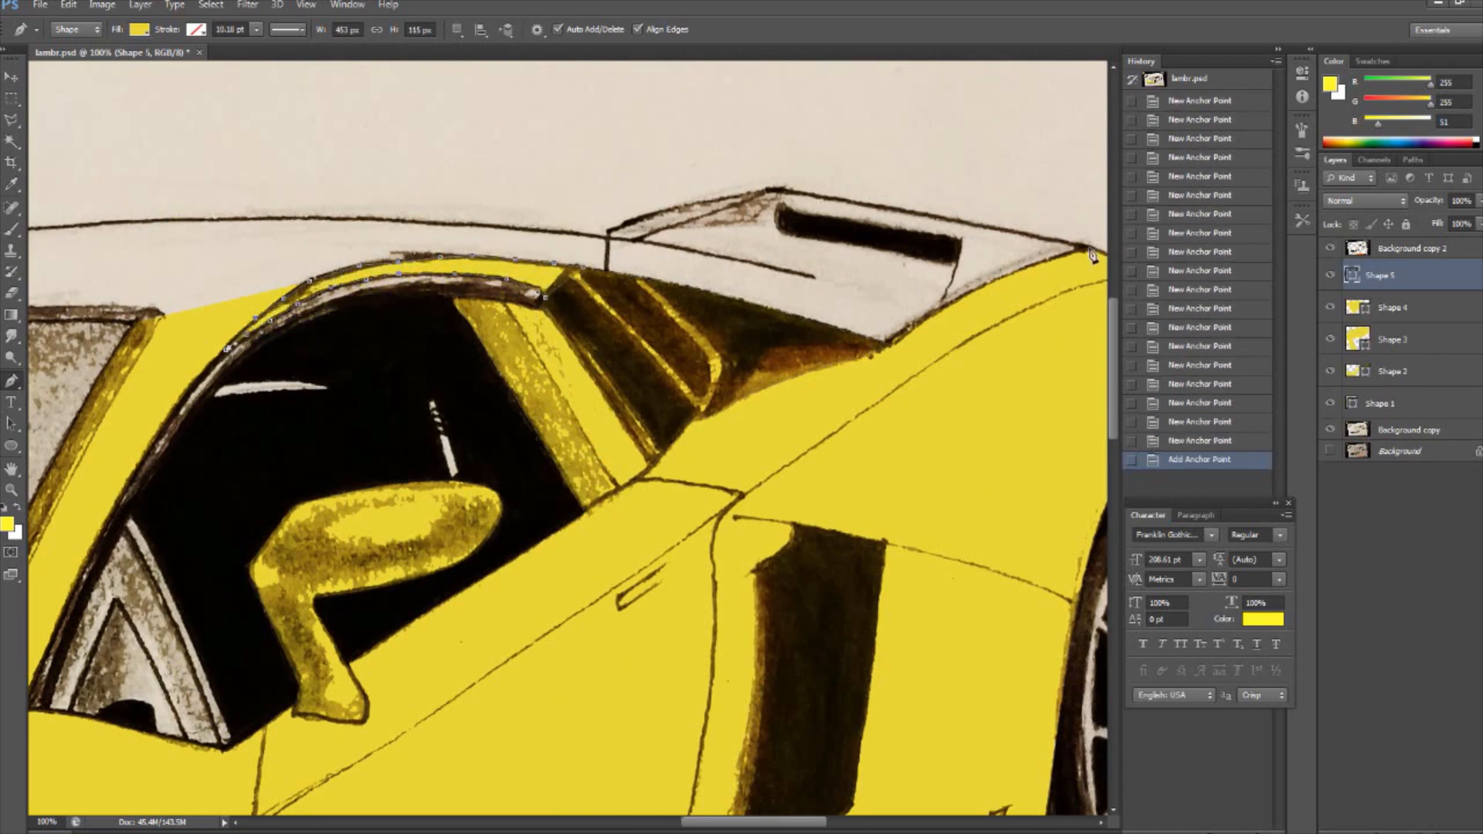
click(226, 349)
- Trace the rear spoiler's upper edge and the roofline as another yellow pen shape
click(1086, 248)
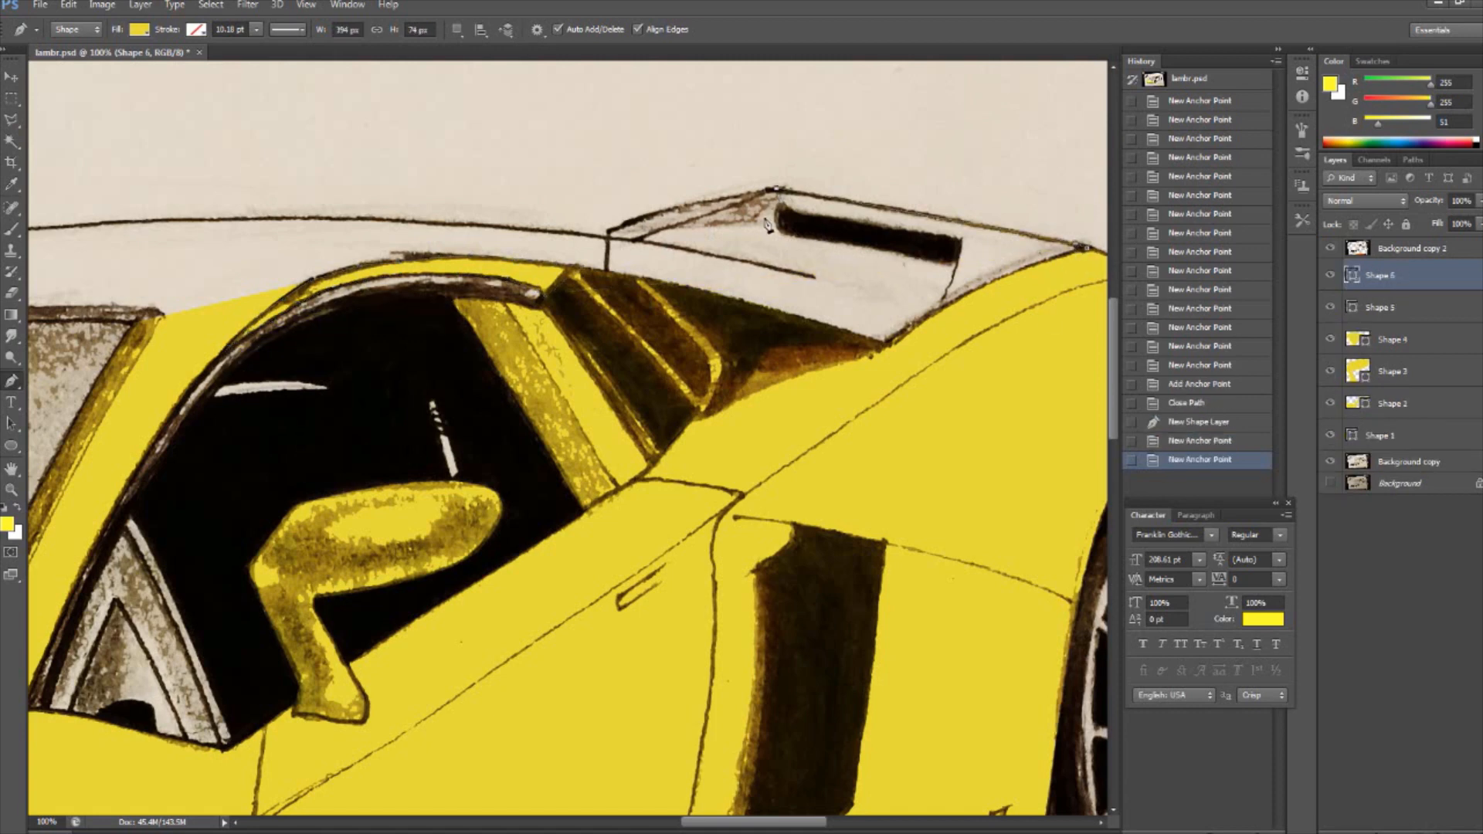
click(672, 205)
click(652, 213)
click(629, 222)
click(607, 231)
click(573, 234)
click(541, 231)
click(509, 228)
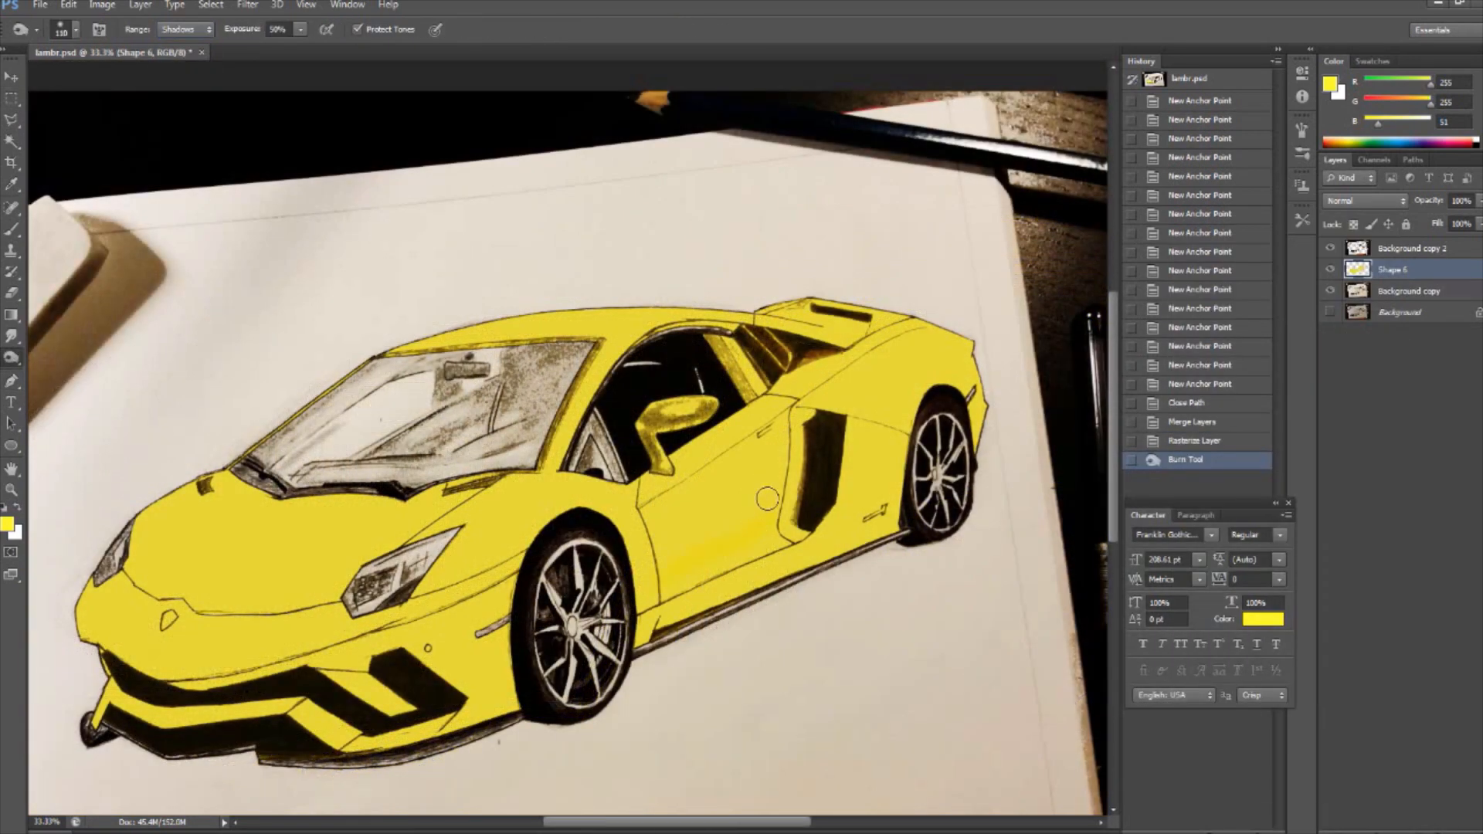
- Try darkening the door panel with the Burn tool and painting it orange with the Brush, undoing both attempts
mouse_move(767, 498)
mouse_down()
mouse_move(664, 587)
mouse_move(642, 579)
mouse_up()
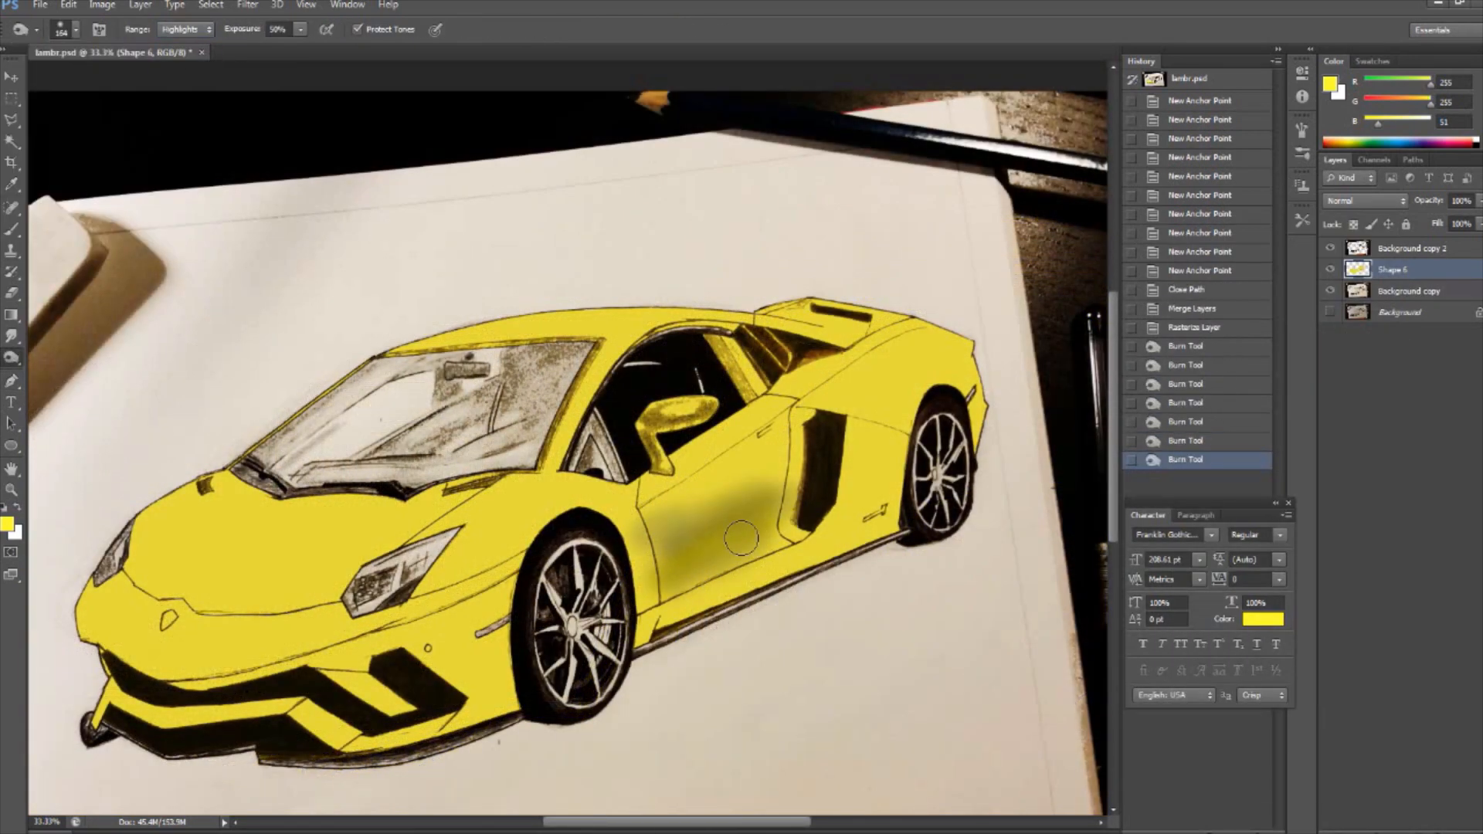
key(ctrl+alt+z)
key(ctrl+alt+z)
key(ctrl+alt+z)
key(ctrl+alt+z)
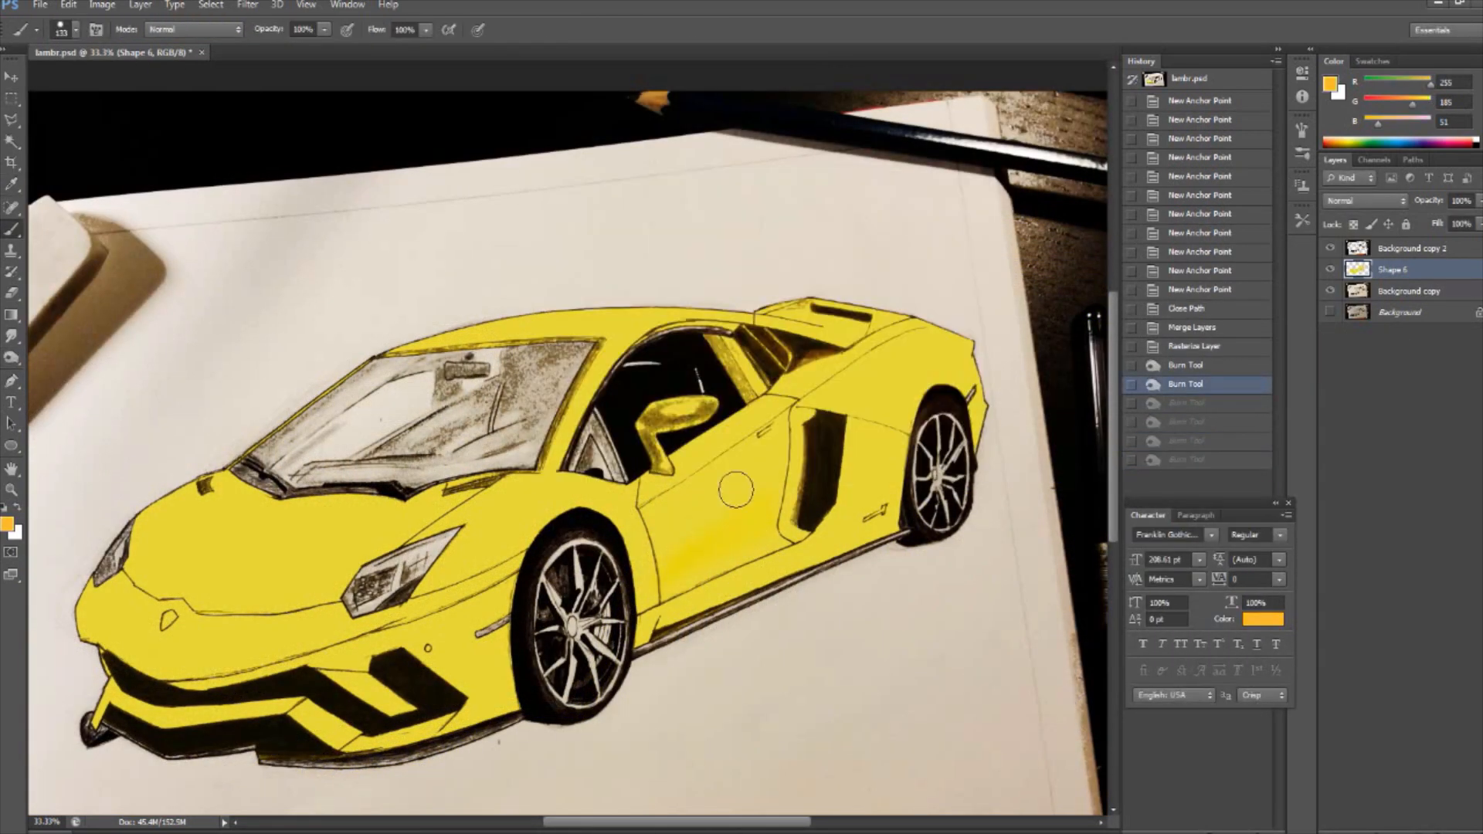
drag(773, 463, 649, 541)
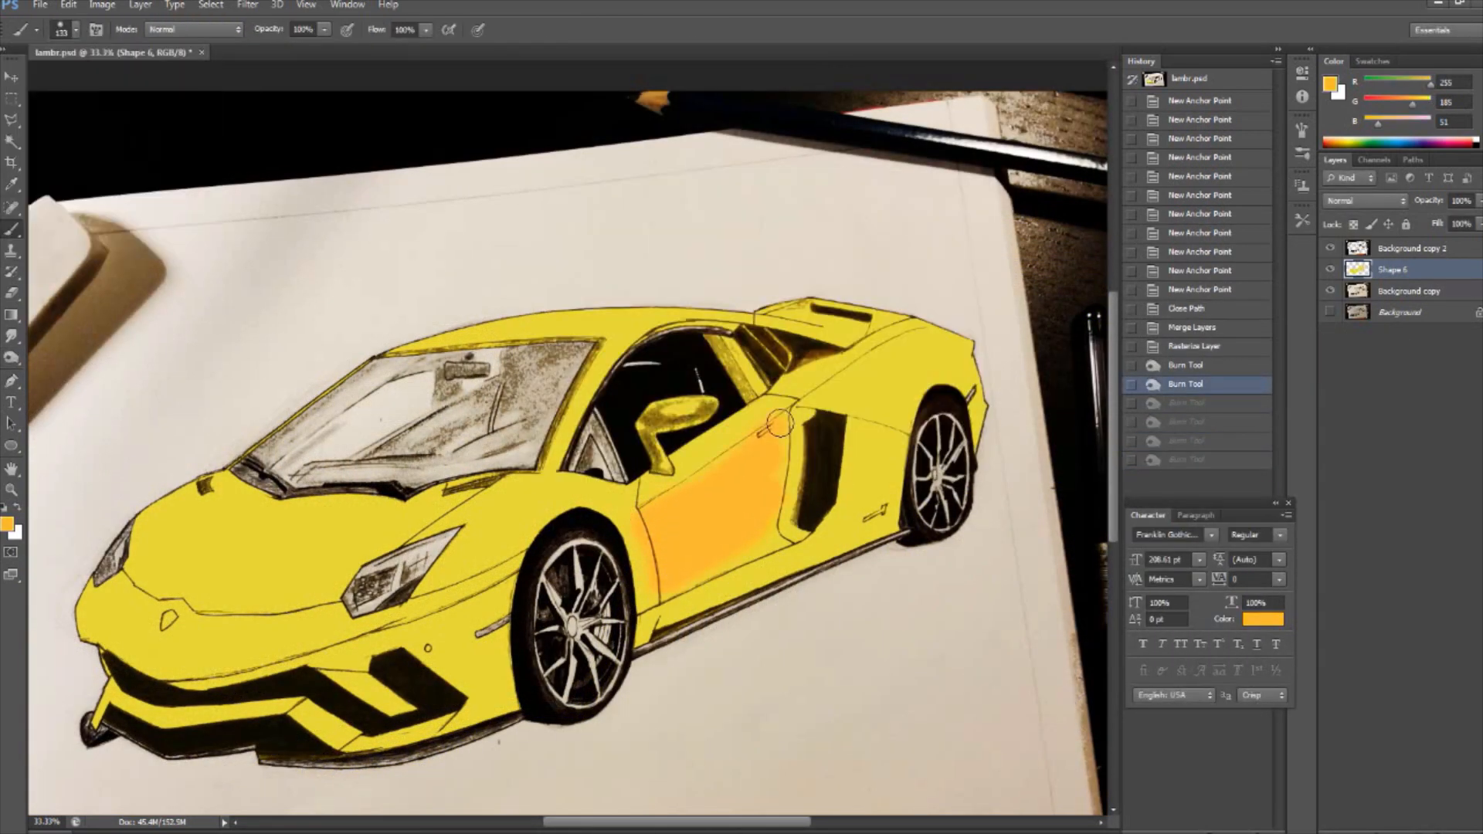
key(ctrl+alt+z)
- Darken the door panel and the rear fender ahead of the rear wheel with the Burn tool
drag(807, 456, 664, 533)
drag(772, 495, 672, 595)
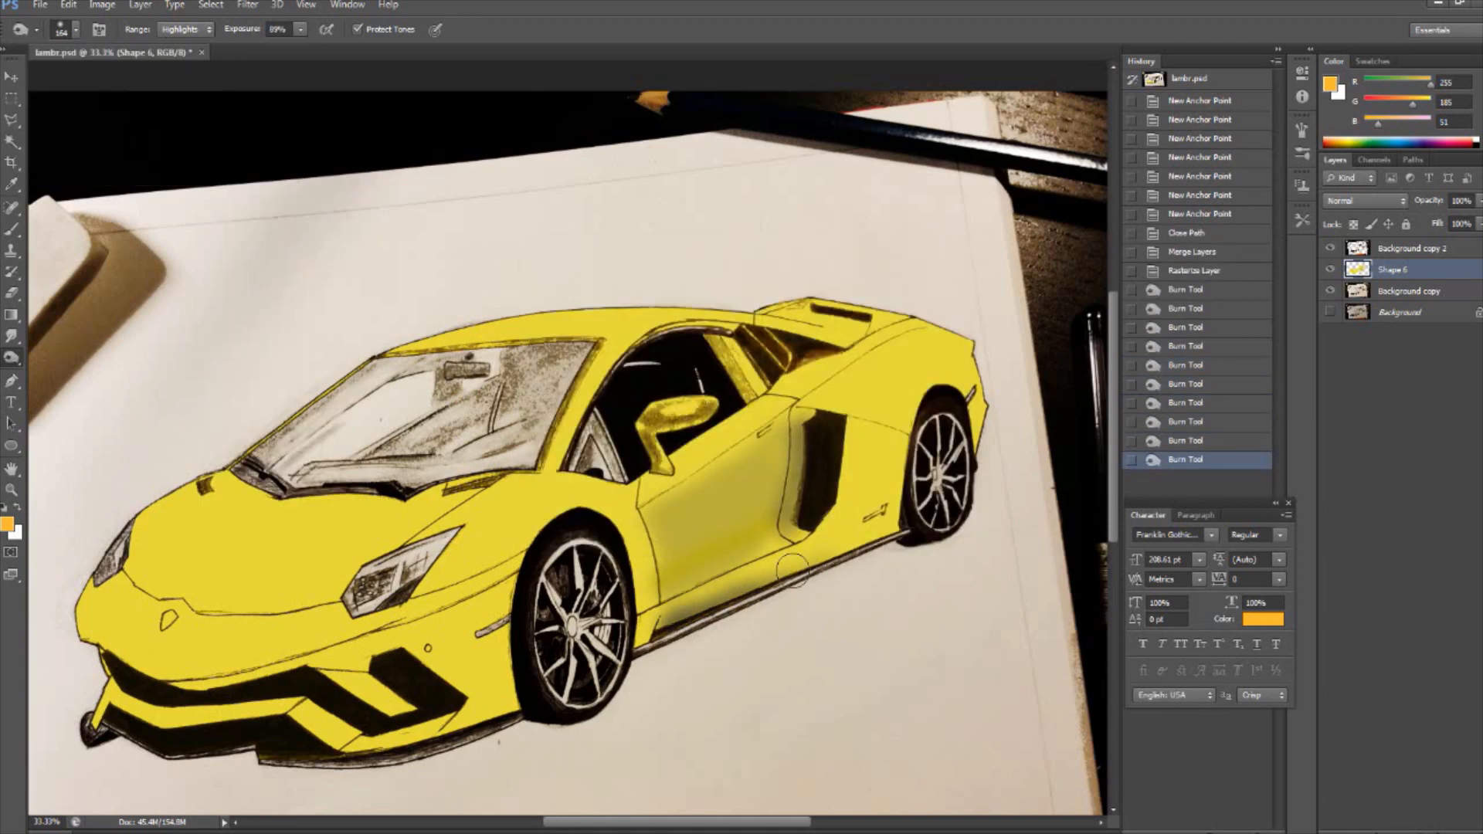
mouse_move(955, 363)
mouse_down()
mouse_move(842, 386)
mouse_move(827, 541)
mouse_up()
- Lighten the upper edge of the door panel with the Dodge tool set to the Highlights range
right_click(12, 357)
click(73, 354)
click(185, 30)
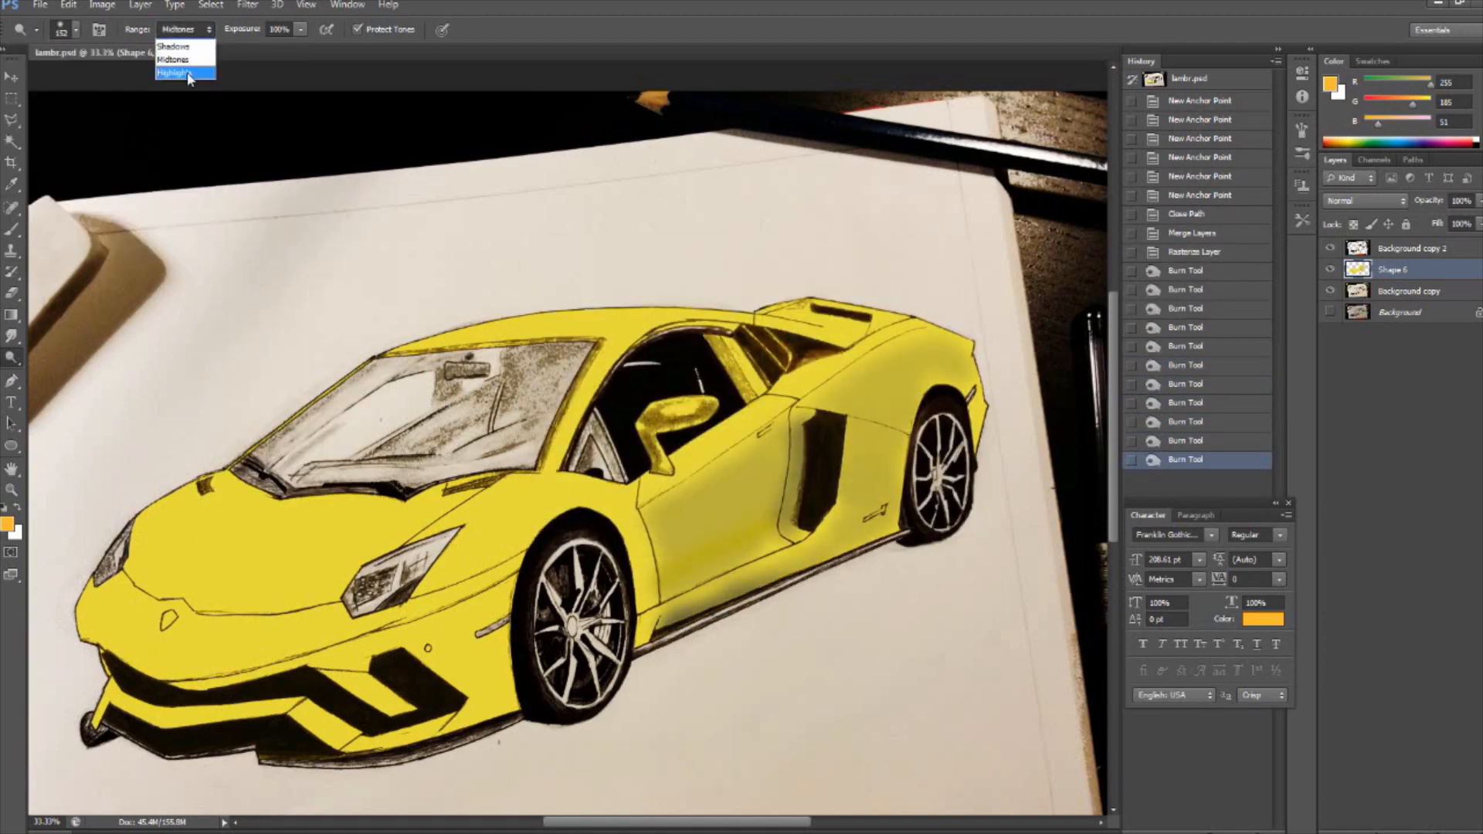
click(188, 77)
drag(796, 409, 645, 495)
- Burn the far side of the hood and nose, the front bumper strip and the bumper area ahead of the front wheel
drag(239, 518, 86, 637)
drag(112, 691, 274, 707)
drag(181, 684, 270, 668)
key(ctrl+z)
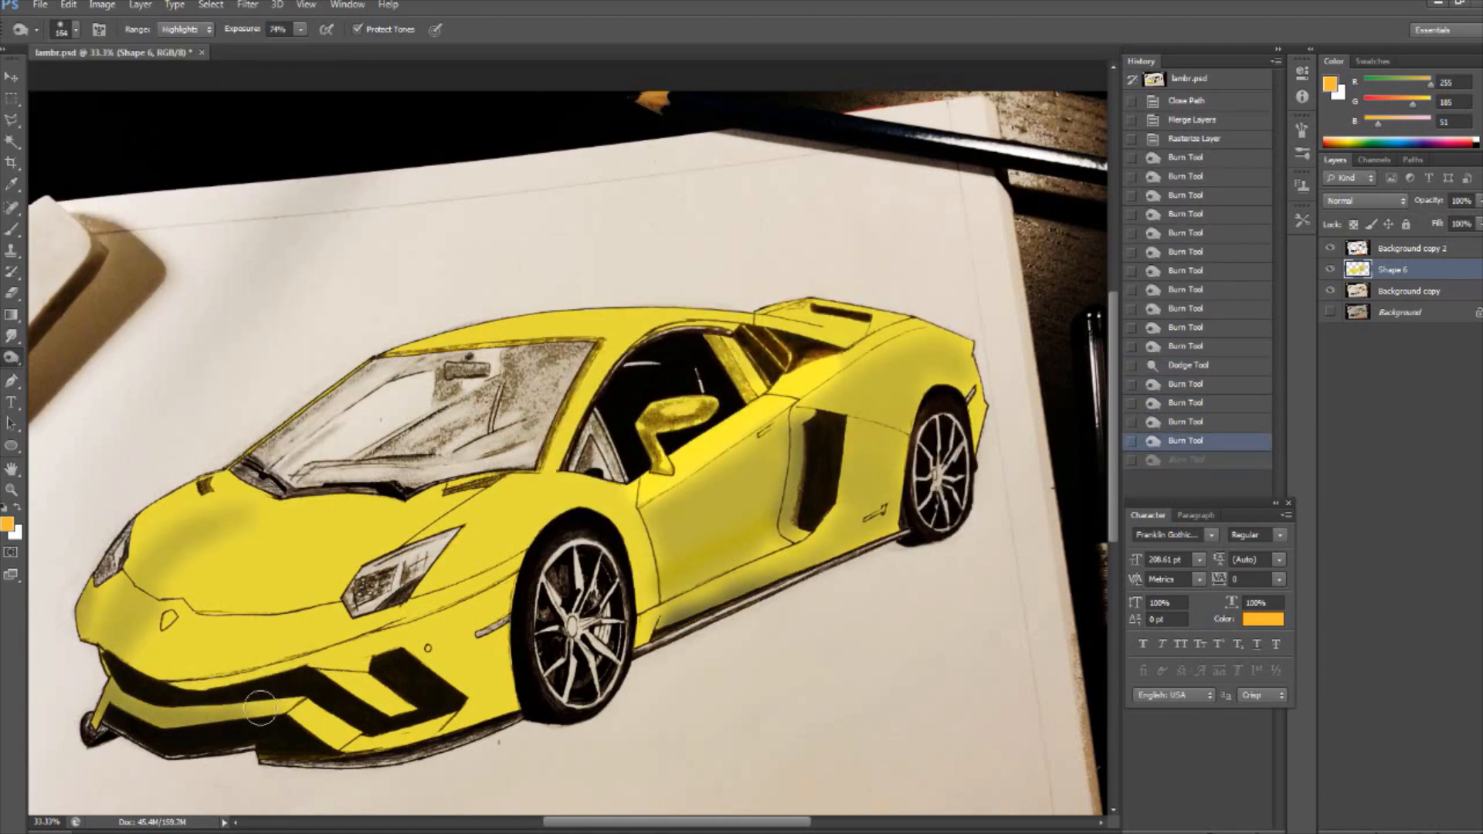
key(ctrl+z)
drag(494, 634, 432, 680)
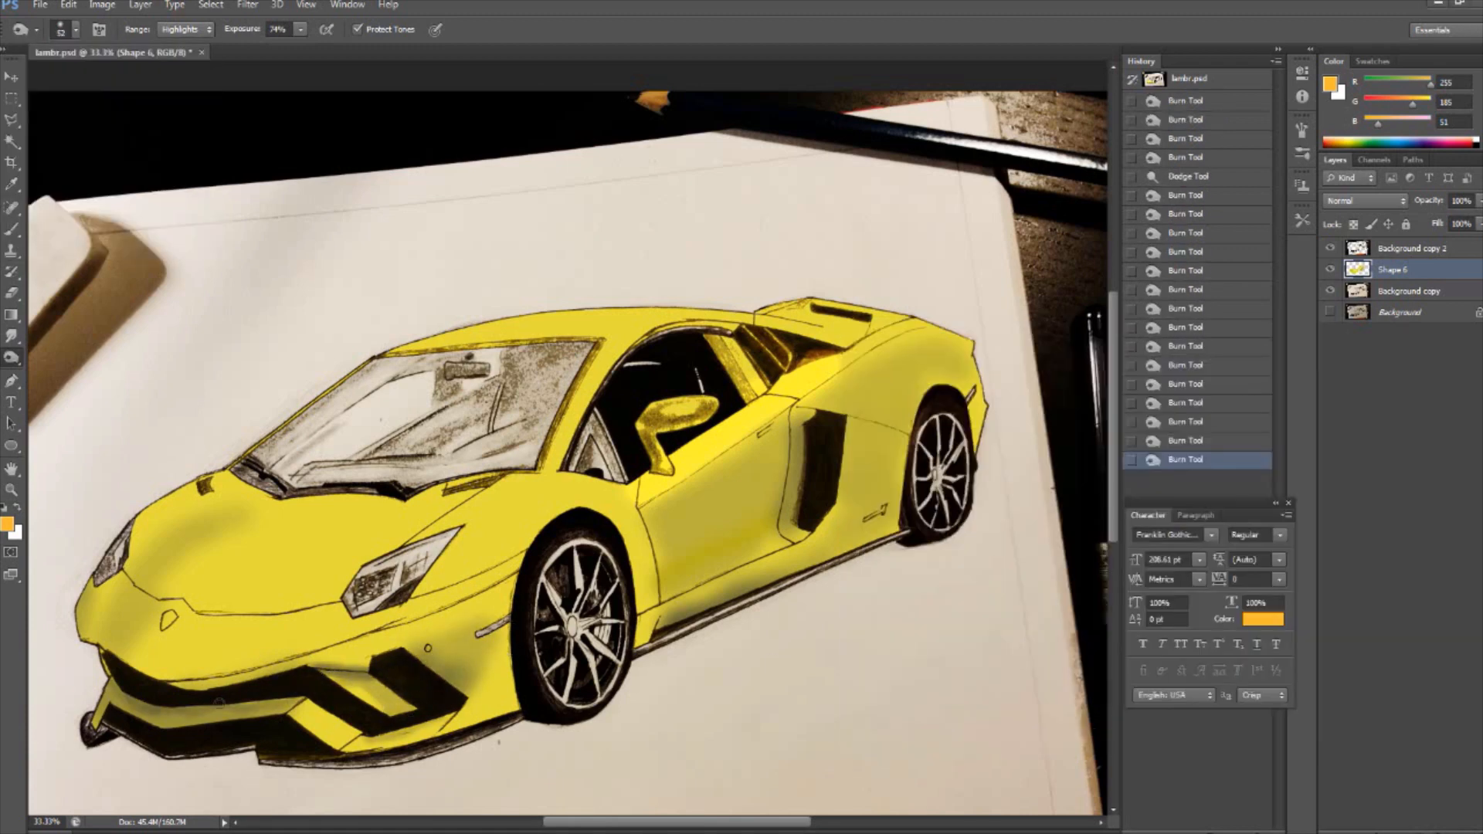
- Burn shading below the far headlight and along the far front edge of the hood, adjusting the brush size
drag(98, 571, 82, 622)
click(76, 30)
drag(66, 87, 80, 86)
drag(186, 495, 137, 550)
- Set the Burn exposure to 23% and softly shade the nose, the hood and the near front fender
click(300, 29)
drag(302, 48, 260, 48)
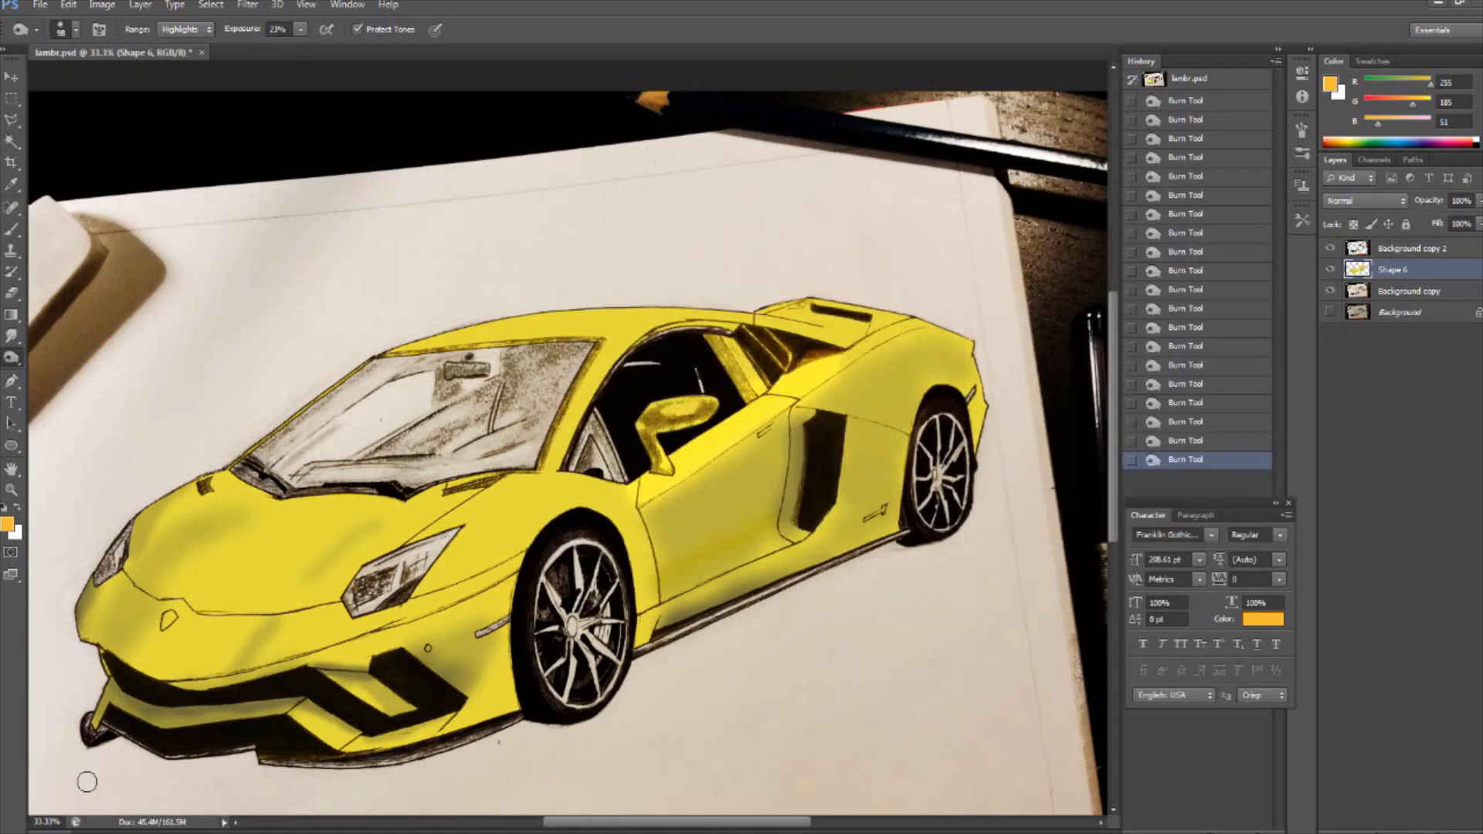
click(76, 30)
drag(80, 87, 91, 87)
drag(143, 668, 220, 634)
drag(363, 516, 305, 558)
drag(560, 496, 417, 624)
- Try lightening the centre of the hood with the Dodge tool, and undo the stroke
right_click(11, 358)
click(73, 358)
drag(313, 532, 249, 589)
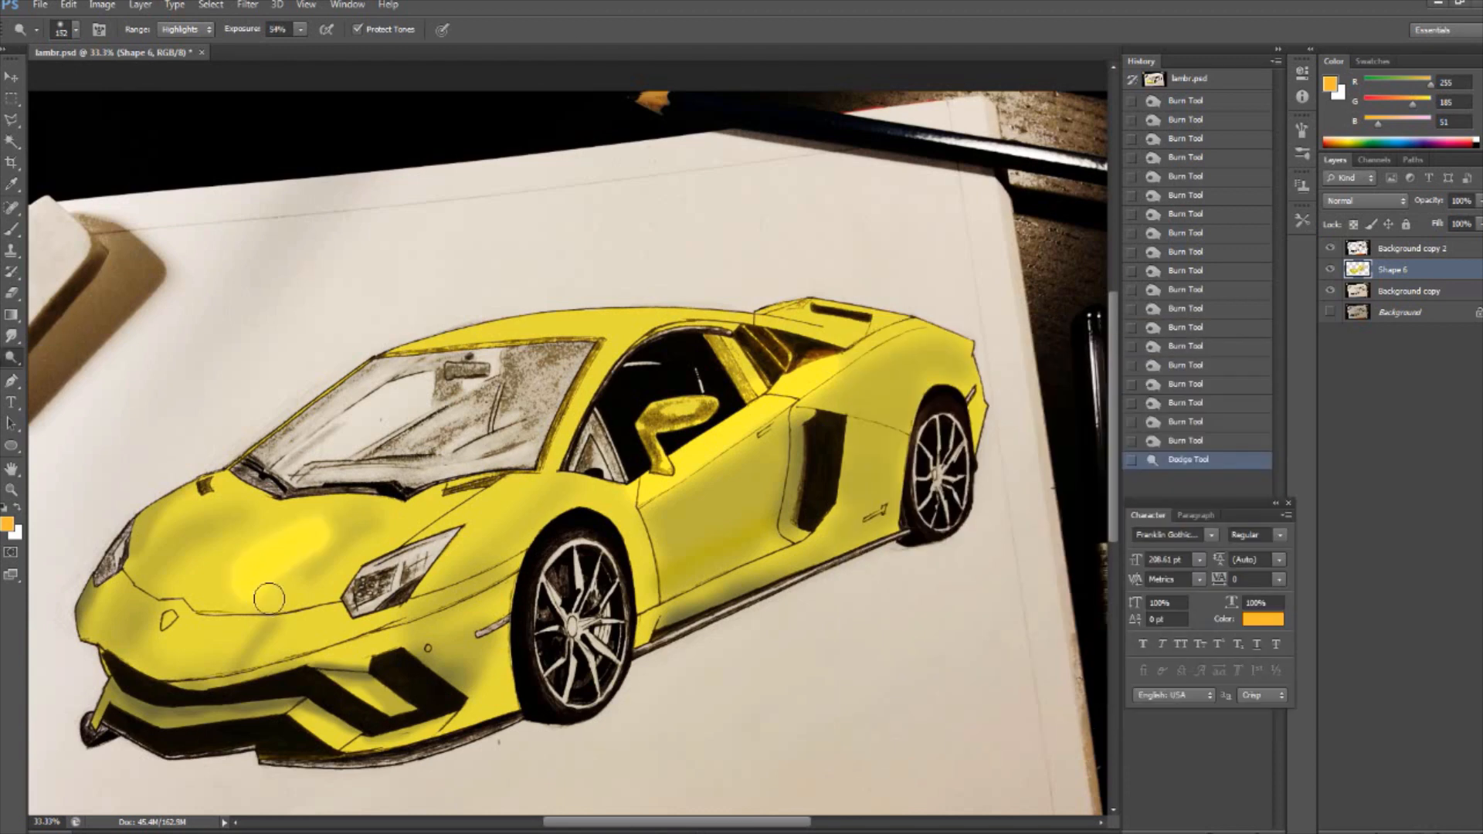
key(ctrl+z)
click(76, 30)
- Brush mustard yellow (213, 204, 57) onto the bumper area ahead of the front wheel, undoing the last three strokes
click(11, 230)
click(7, 524)
click(181, 645)
click(924, 219)
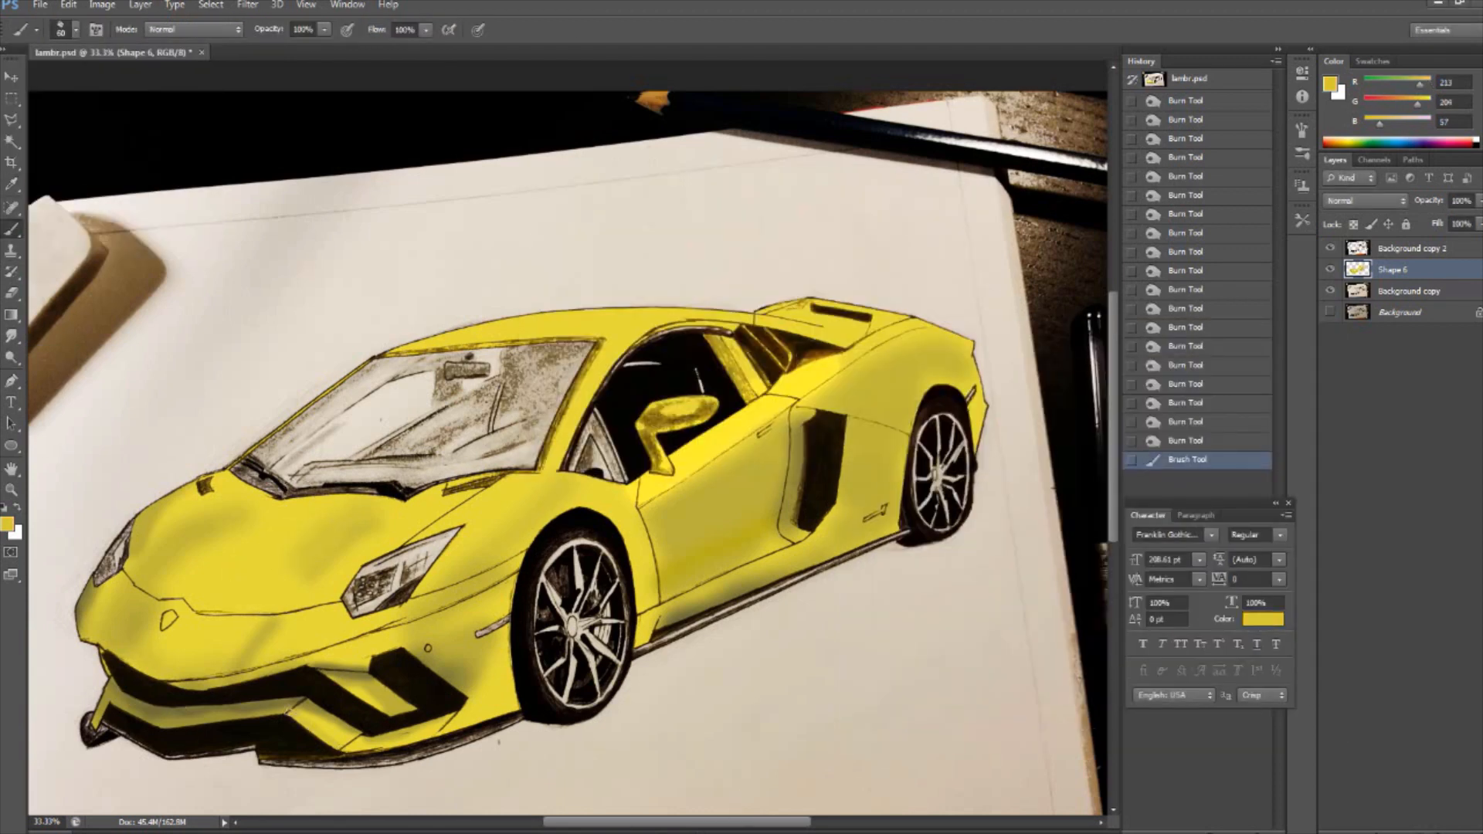
drag(504, 680, 506, 719)
drag(502, 715, 436, 738)
key(ctrl+alt+z)
key(ctrl+alt+z)
key(ctrl+alt+z)
- Lighten the windshield pillar beside the side window with a size 60 Dodge tool at 54% exposure
click(12, 357)
click(76, 29)
drag(80, 87, 65, 86)
drag(550, 463, 598, 367)
drag(564, 440, 620, 334)
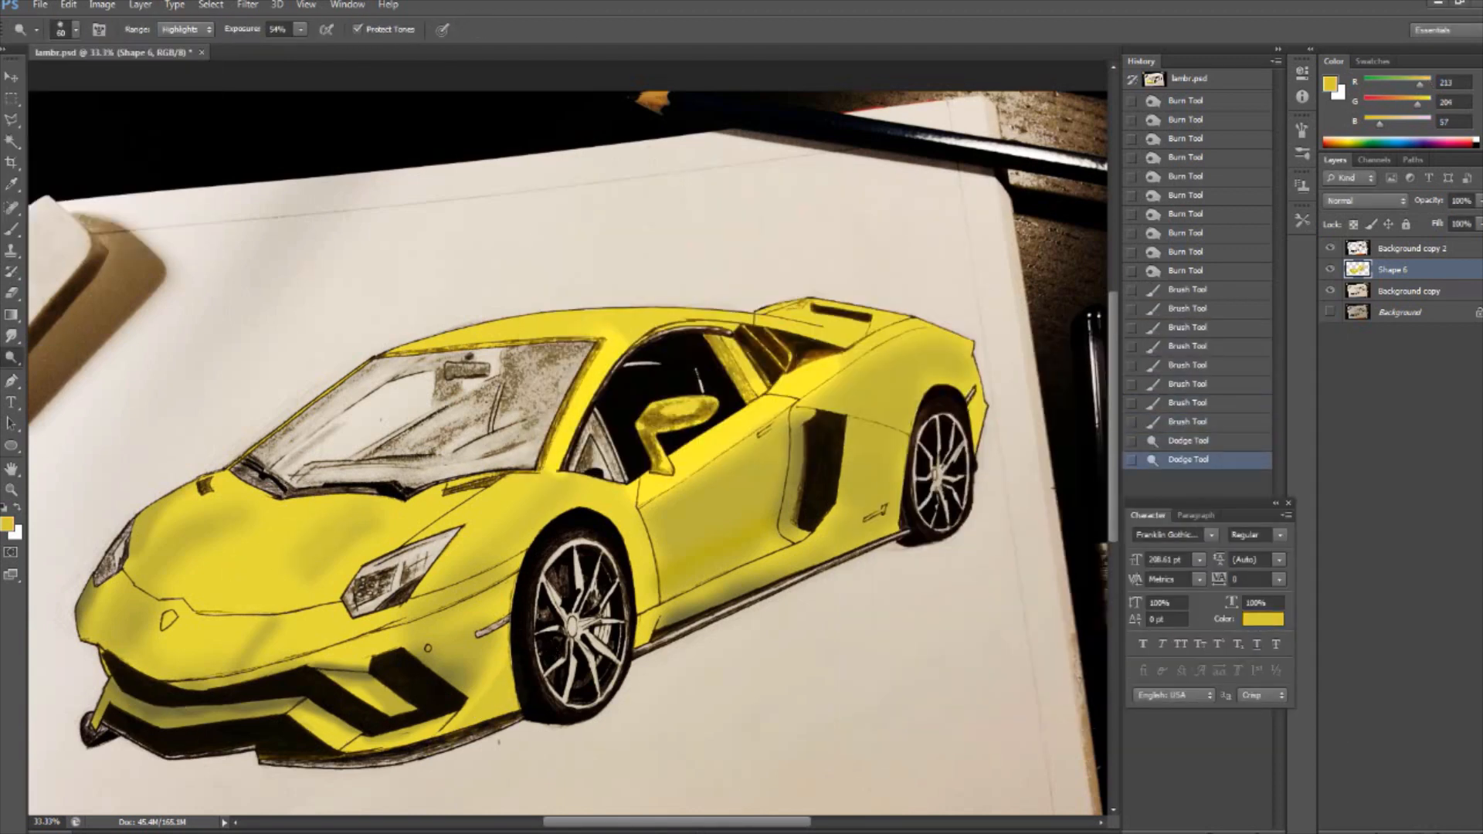
- Dodge highlights onto the hood beside the near headlight, the roof front and the rear shoulder, undoing a stroke across the hood
drag(166, 554, 253, 484)
key(ctrl+z)
drag(414, 534, 331, 586)
drag(326, 584, 341, 612)
drag(395, 348, 550, 324)
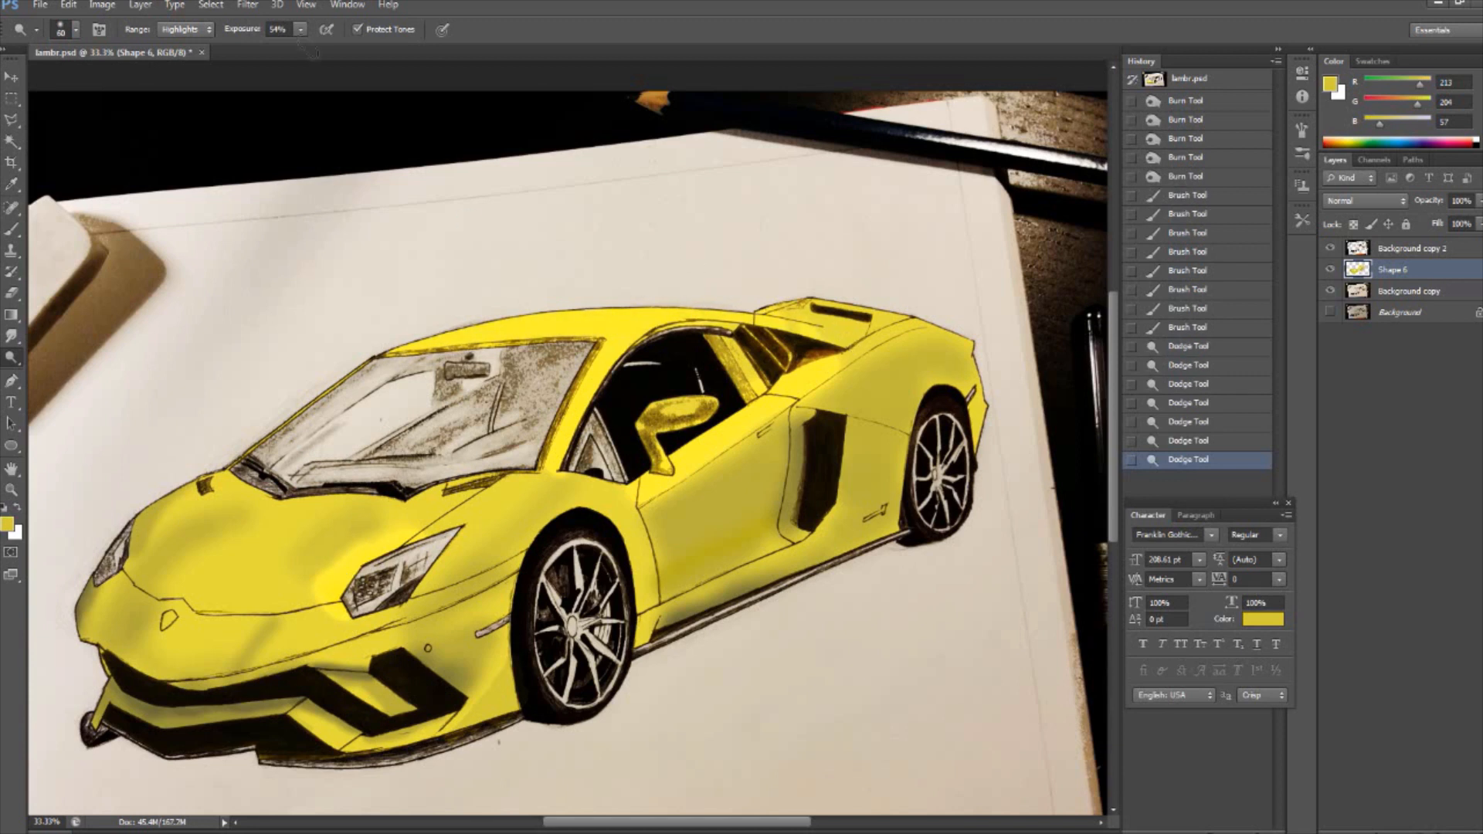
drag(800, 372, 861, 325)
drag(848, 366, 927, 326)
- Burn along the upper part of the door below the window line with a small brush at 23% exposure
click(75, 30)
click(133, 207)
right_click(12, 358)
click(66, 373)
click(75, 29)
drag(751, 436, 684, 476)
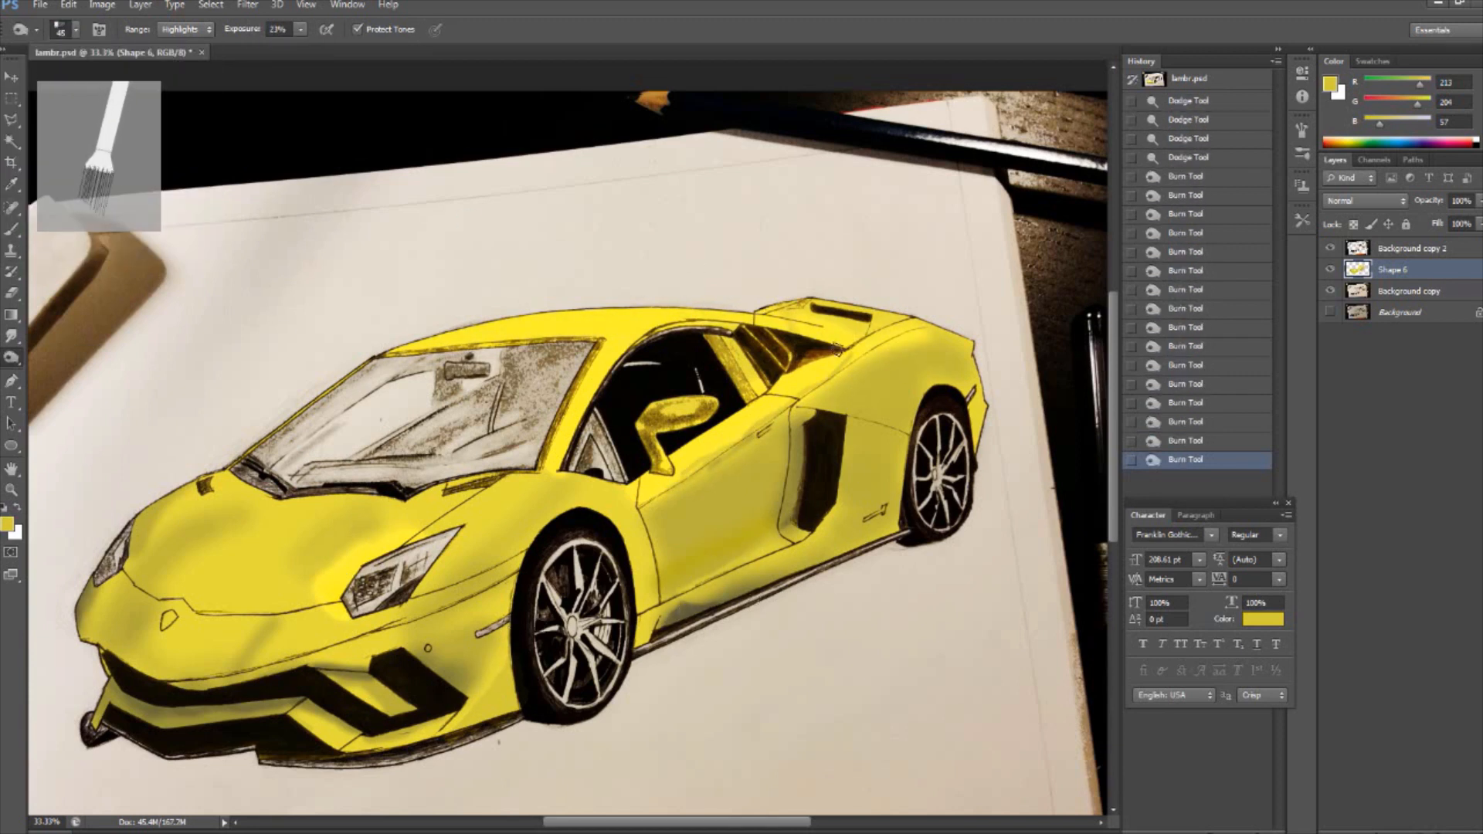
click(76, 30)
click(129, 209)
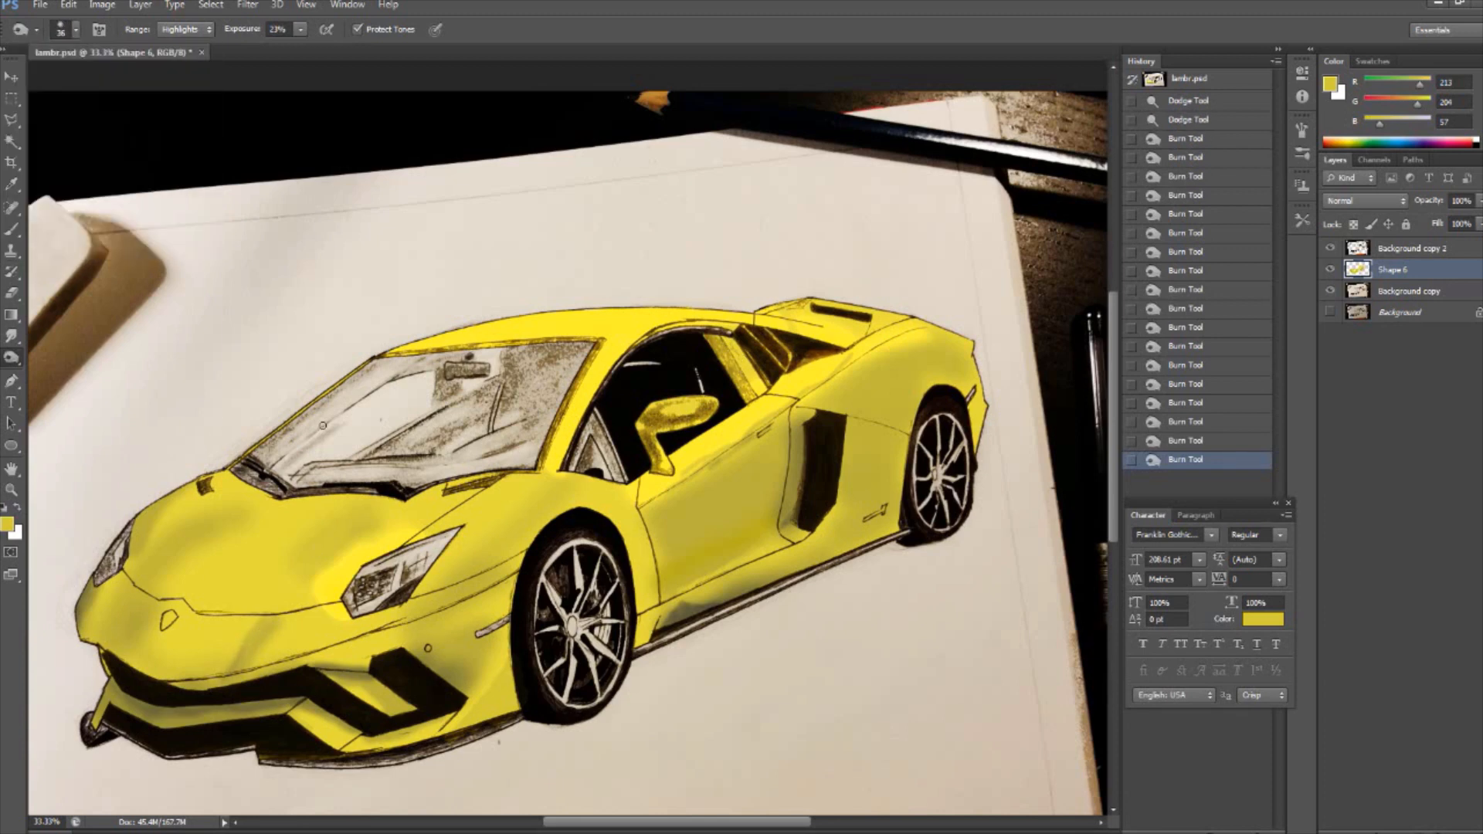
- Paint the side reflector ahead of the front wheel red with a small brush
click(11, 230)
click(76, 30)
click(8, 525)
key(ctrl+plus)
scroll(502, 651, down, 4)
drag(437, 543, 481, 521)
drag(480, 521, 435, 544)
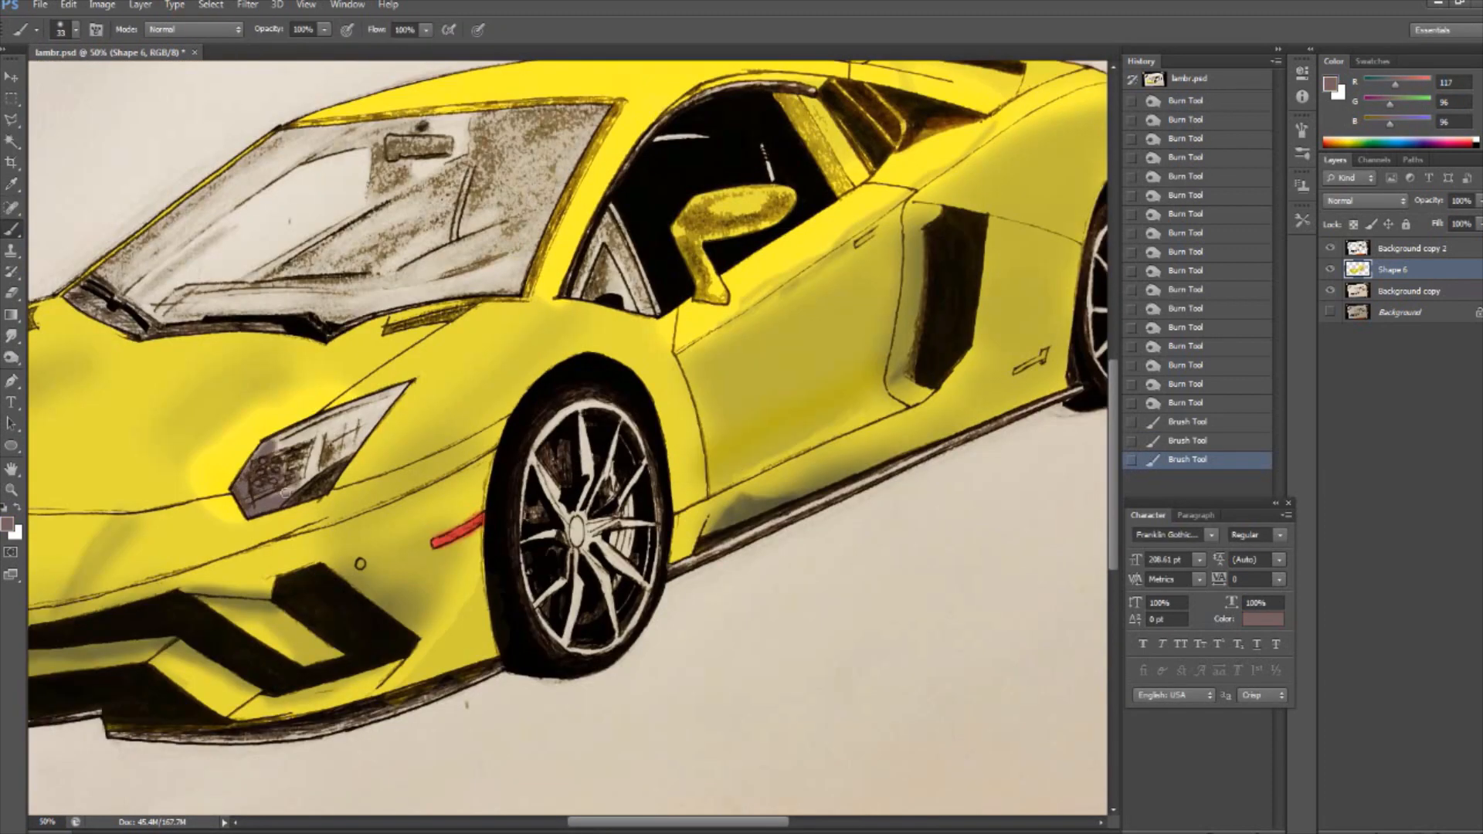
- Brush the near headlight with muted mauve-grey, picking successively different grey shades for its details
drag(359, 427, 399, 390)
click(8, 525)
click(917, 217)
drag(310, 463, 267, 490)
click(8, 525)
click(917, 217)
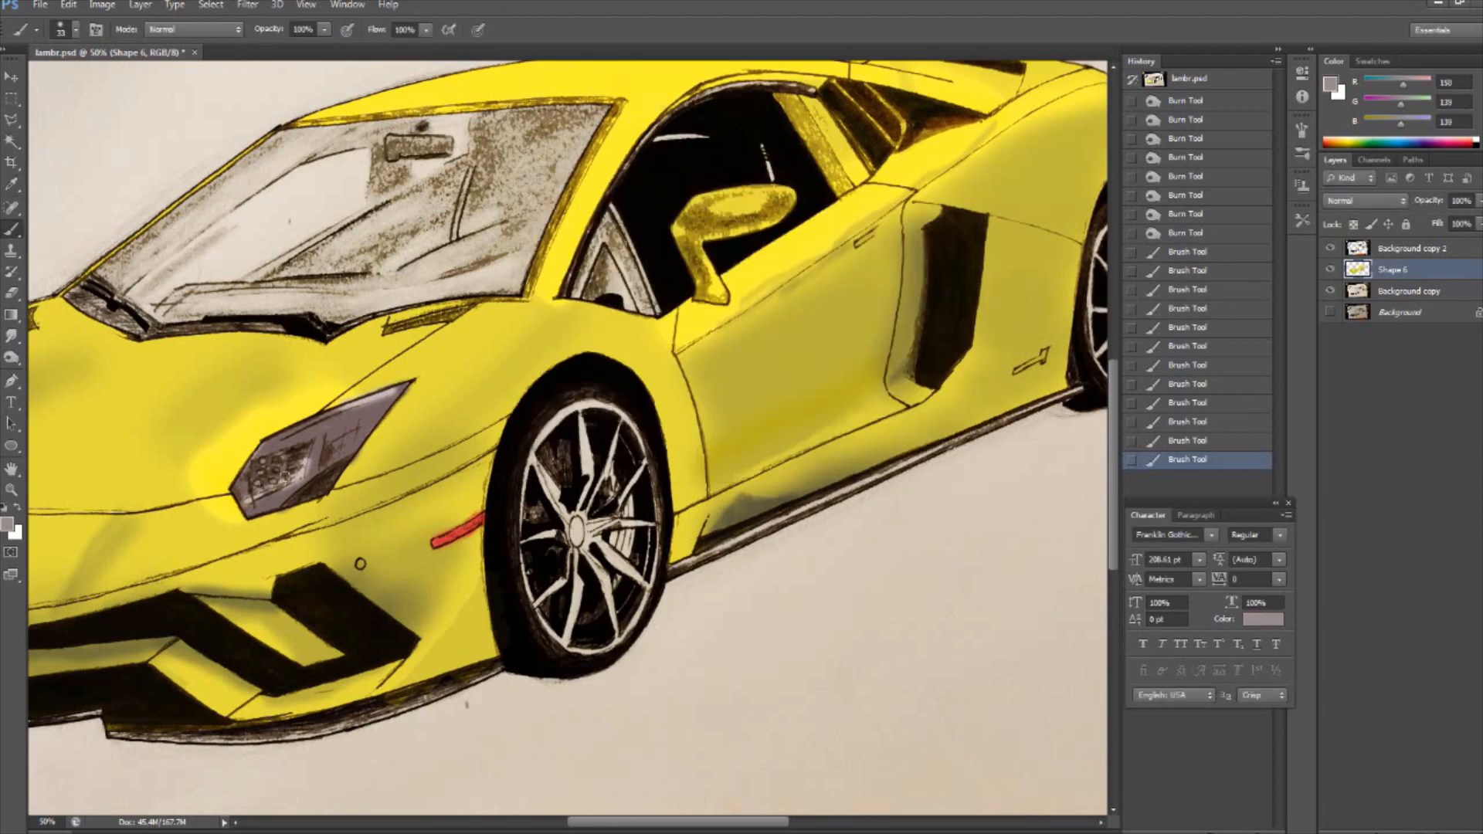
click(8, 525)
click(918, 217)
- Save the document and paint the far headlight grey
key(ctrl+minus)
key(ctrl+s)
key(ctrl+plus)
key(ctrl+plus)
scroll(567, 436, left, 10)
alt+click(1096, 629)
mouse_move(645, 494)
mouse_down()
mouse_move(599, 598)
mouse_move(626, 563)
mouse_up()
- Paint the pillar behind the side window brownish grey (119, 98, 98) with a slightly larger brush
key(ctrl+minus)
key(ctrl+minus)
drag(611, 824, 697, 823)
click(7, 524)
click(577, 334)
click(917, 217)
key(])
drag(851, 280, 893, 329)
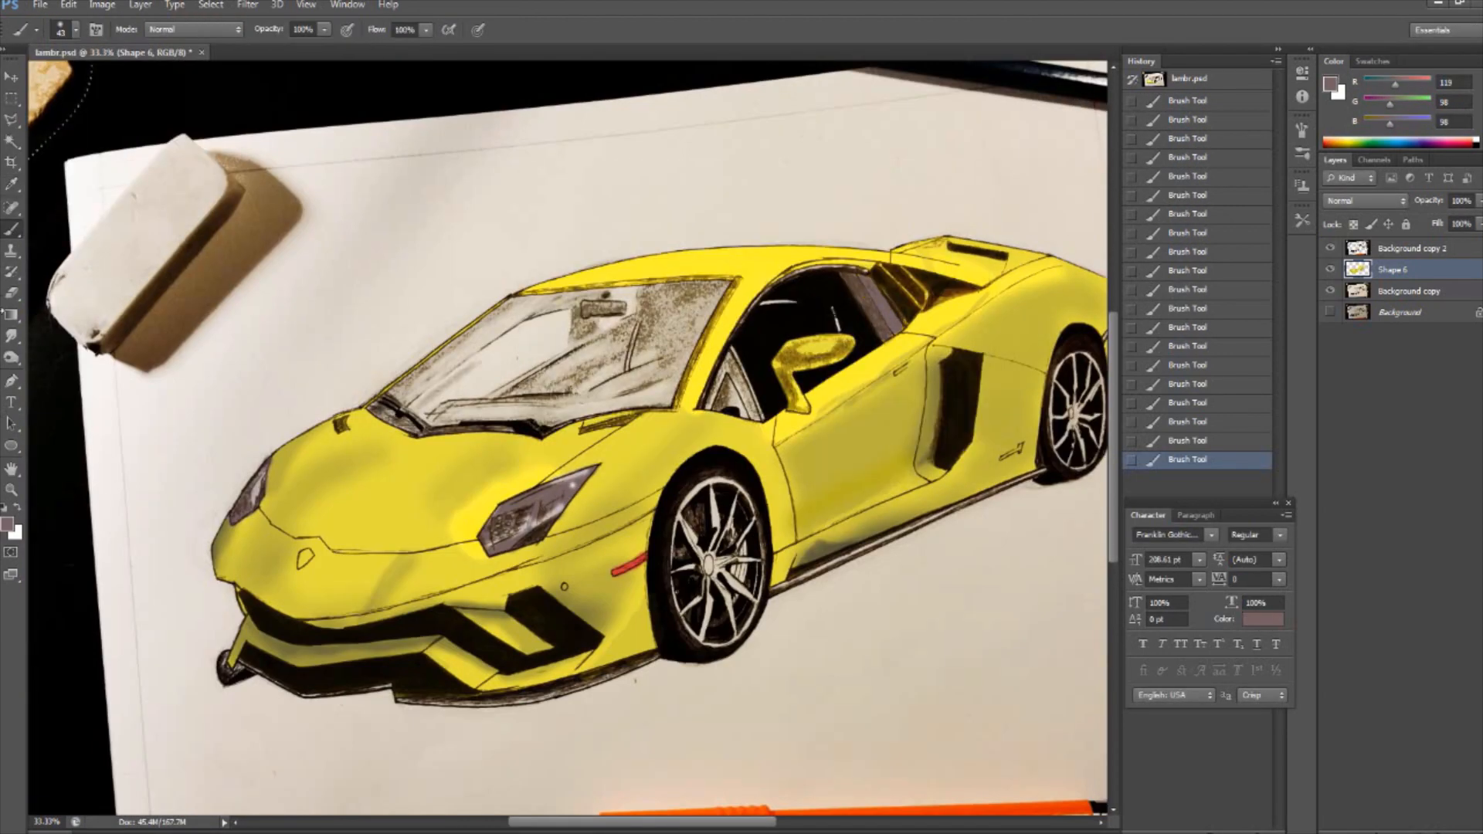
- Pick another colour and brush a light highlight along the pillar behind the side window
click(7, 524)
drag(889, 193, 768, 195)
click(788, 227)
drag(873, 280, 889, 309)
- Set the foreground colour to golden yellow (255, 213, 16) and paint the spoiler corner and the rear fender with it
click(7, 524)
click(738, 228)
key(ctrl+plus)
key(ctrl+plus)
drag(671, 823, 773, 826)
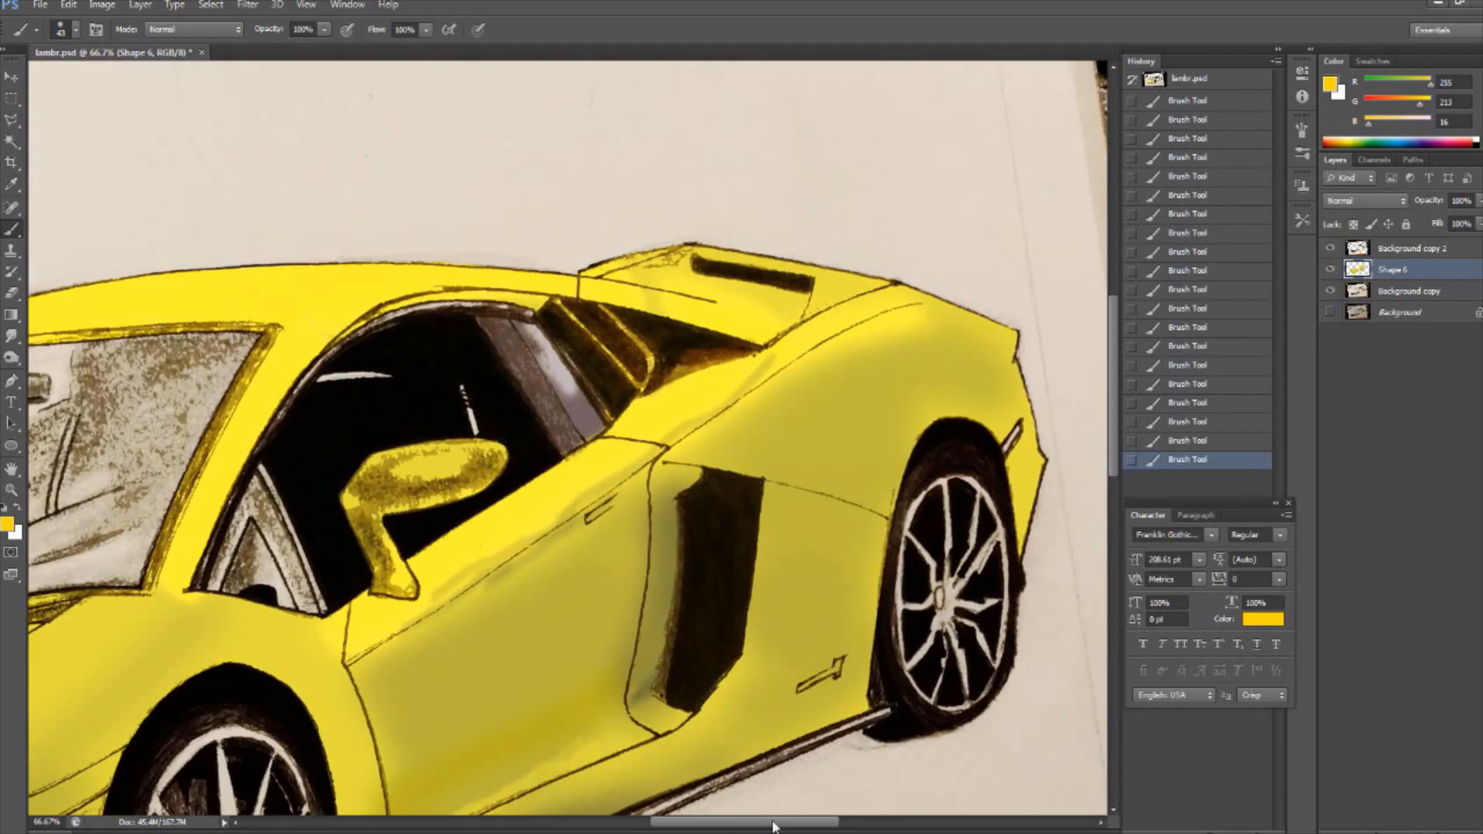
click(75, 30)
drag(31, 71, 66, 71)
drag(687, 254, 657, 263)
mouse_move(912, 433)
mouse_down()
mouse_move(891, 533)
mouse_move(788, 606)
mouse_move(804, 575)
mouse_up()
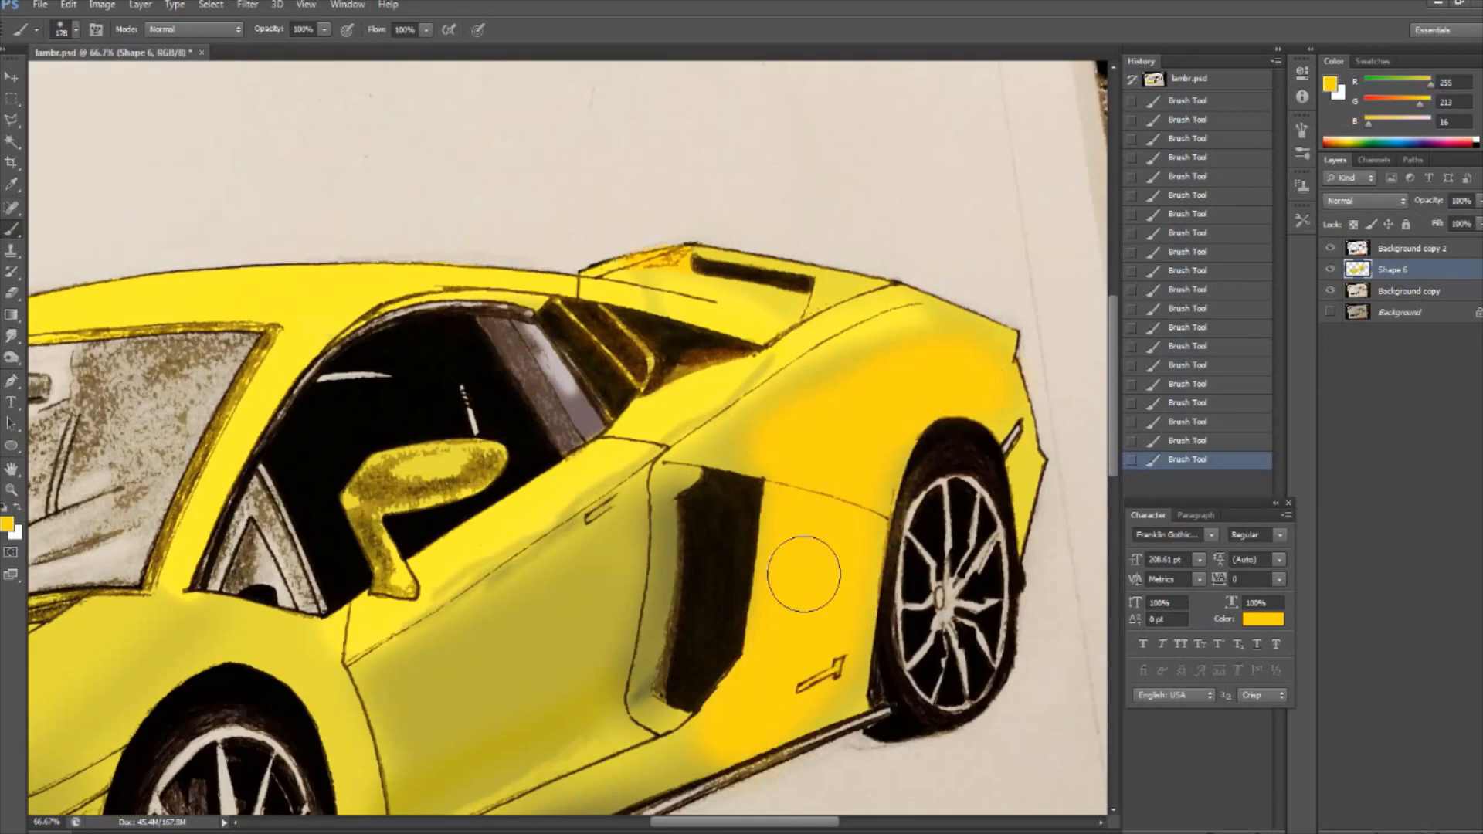
- Paint the door panel and the near front fender golden yellow, and set the layer's opacity to 100%
scroll(804, 575, down, 4)
mouse_move(602, 409)
mouse_down()
mouse_move(421, 619)
mouse_move(392, 730)
mouse_up()
drag(745, 823, 679, 823)
scroll(541, 464, down, 5)
drag(657, 297, 371, 448)
click(1479, 200)
drag(1452, 219, 1478, 219)
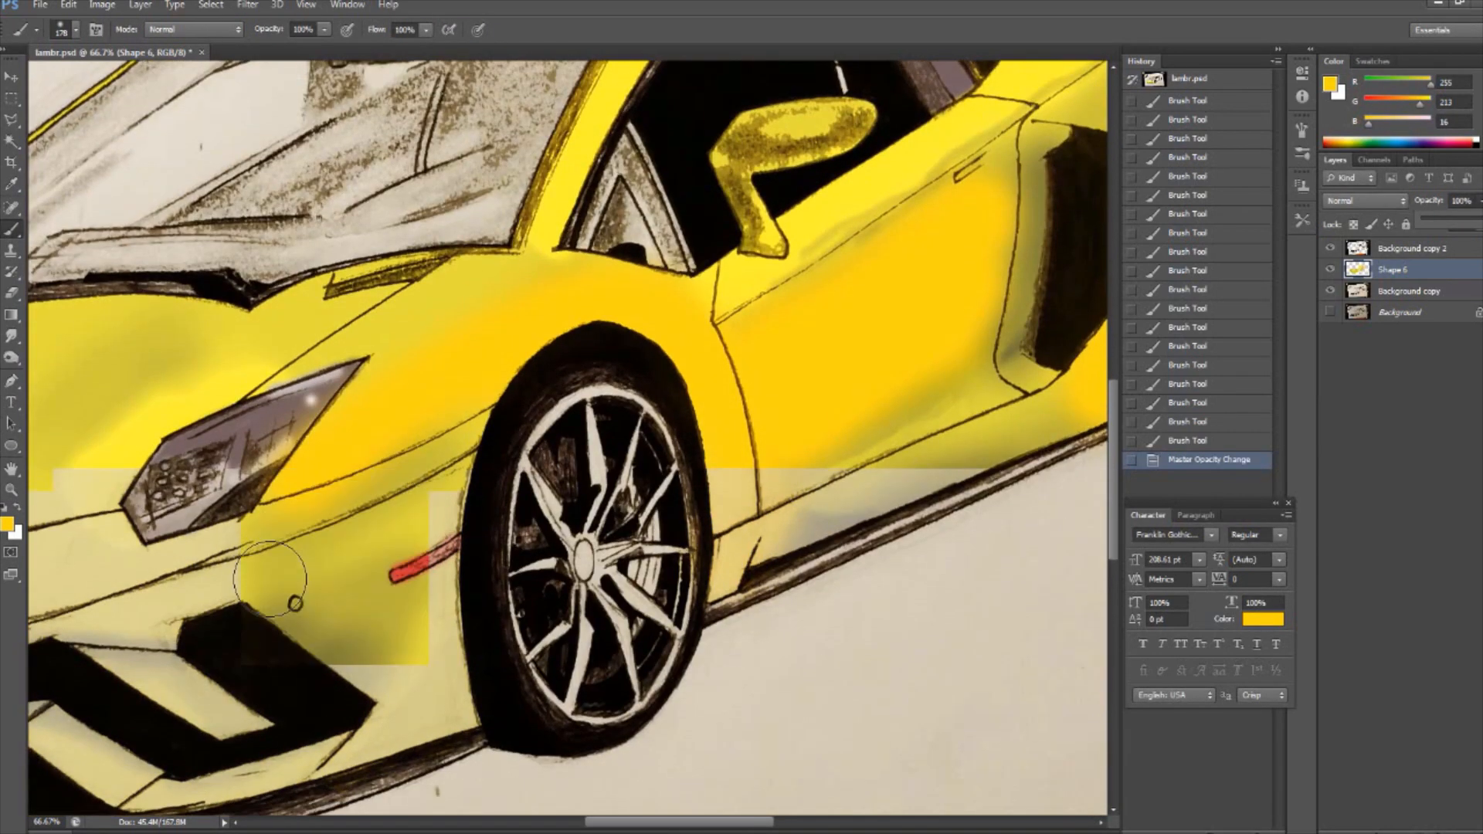
- Brush golden yellow over the area below the spoiler and, with a smaller brush, along the front bumper strips
key(ctrl+minus)
key(ctrl+minus)
drag(793, 248, 830, 232)
click(75, 29)
drag(65, 71, 48, 71)
drag(116, 584, 464, 606)
- Brush golden yellow around the inner end of the near headlight and blend the hood beside it with the Smudge tool
click(10, 357)
click(76, 29)
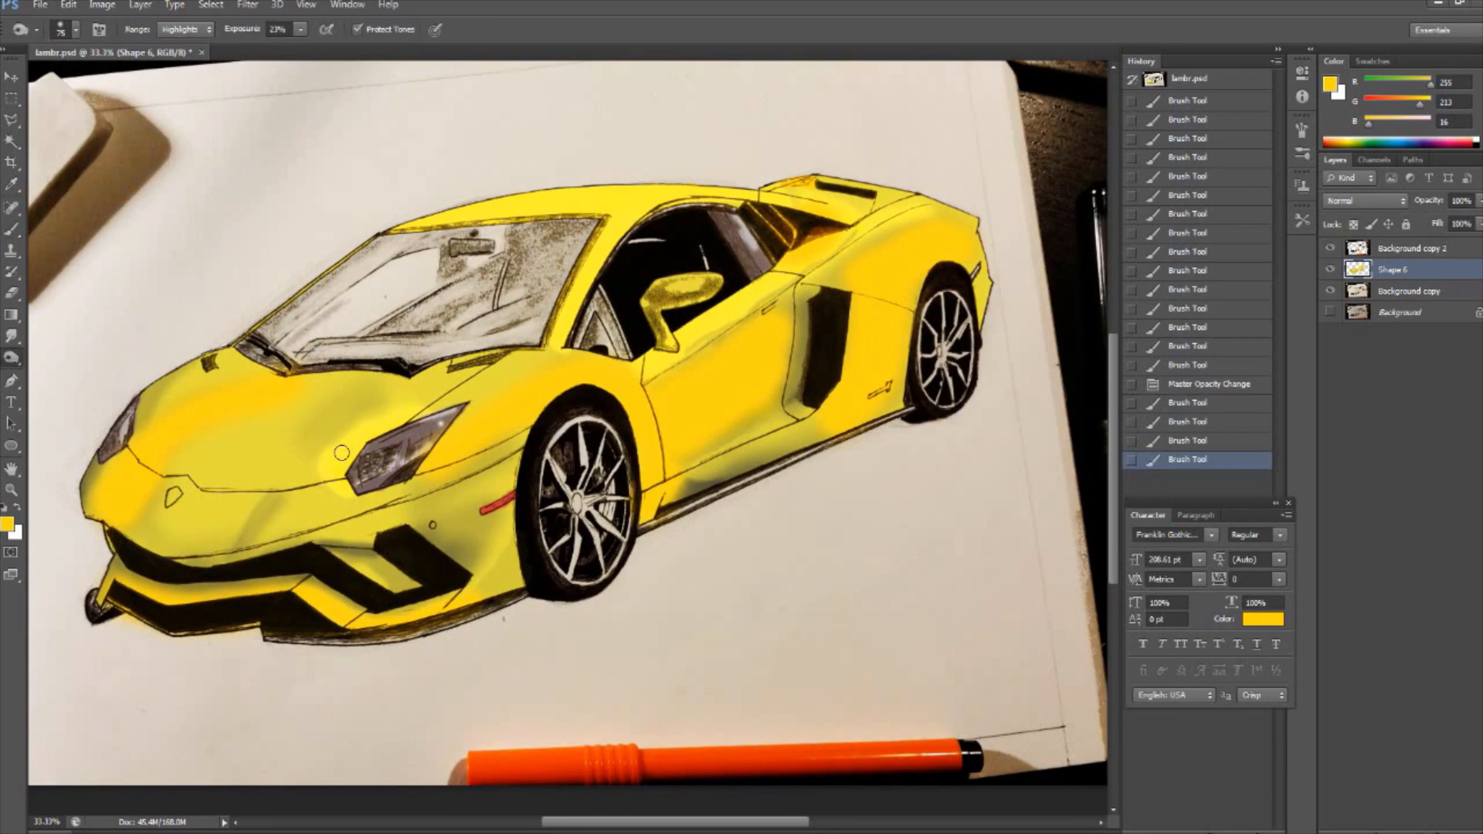
click(11, 229)
click(75, 30)
mouse_move(351, 437)
mouse_down()
mouse_move(329, 473)
mouse_move(371, 490)
mouse_up()
click(10, 336)
drag(294, 452, 280, 479)
- Burn the far side of the hood towards the nose, and undo the stray dab on the rear fender
click(10, 358)
drag(209, 425, 130, 493)
click(949, 257)
key(ctrl+z)
- Lighten the rear edge and centre of the hood and the nose with the Dodge tool at 11% exposure
right_click(11, 358)
click(65, 357)
click(76, 29)
drag(198, 392, 247, 376)
click(76, 30)
drag(47, 71, 62, 71)
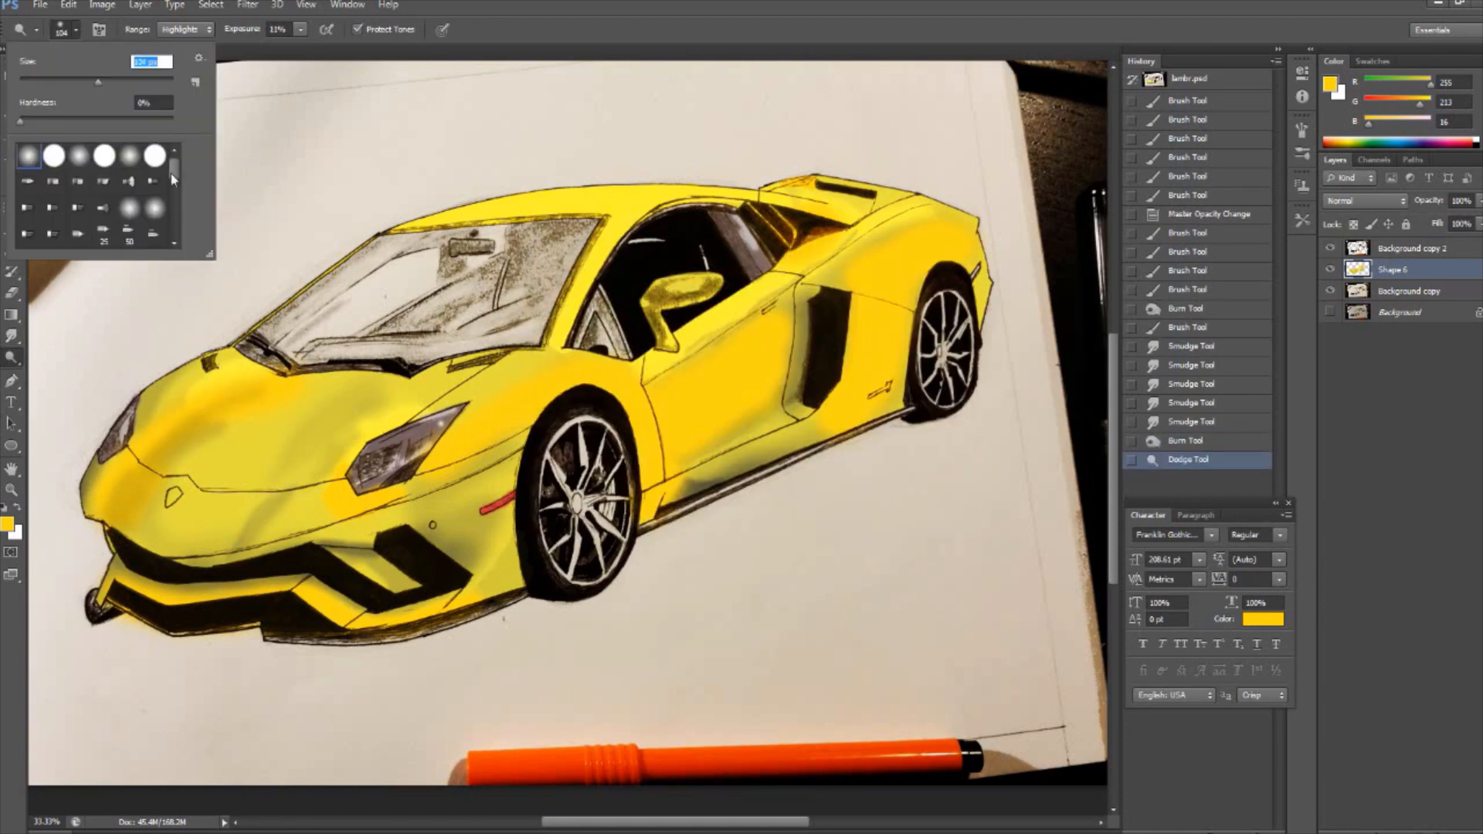
drag(233, 464, 297, 414)
click(949, 258)
mouse_move(232, 499)
mouse_down()
mouse_move(164, 498)
mouse_move(169, 530)
mouse_up()
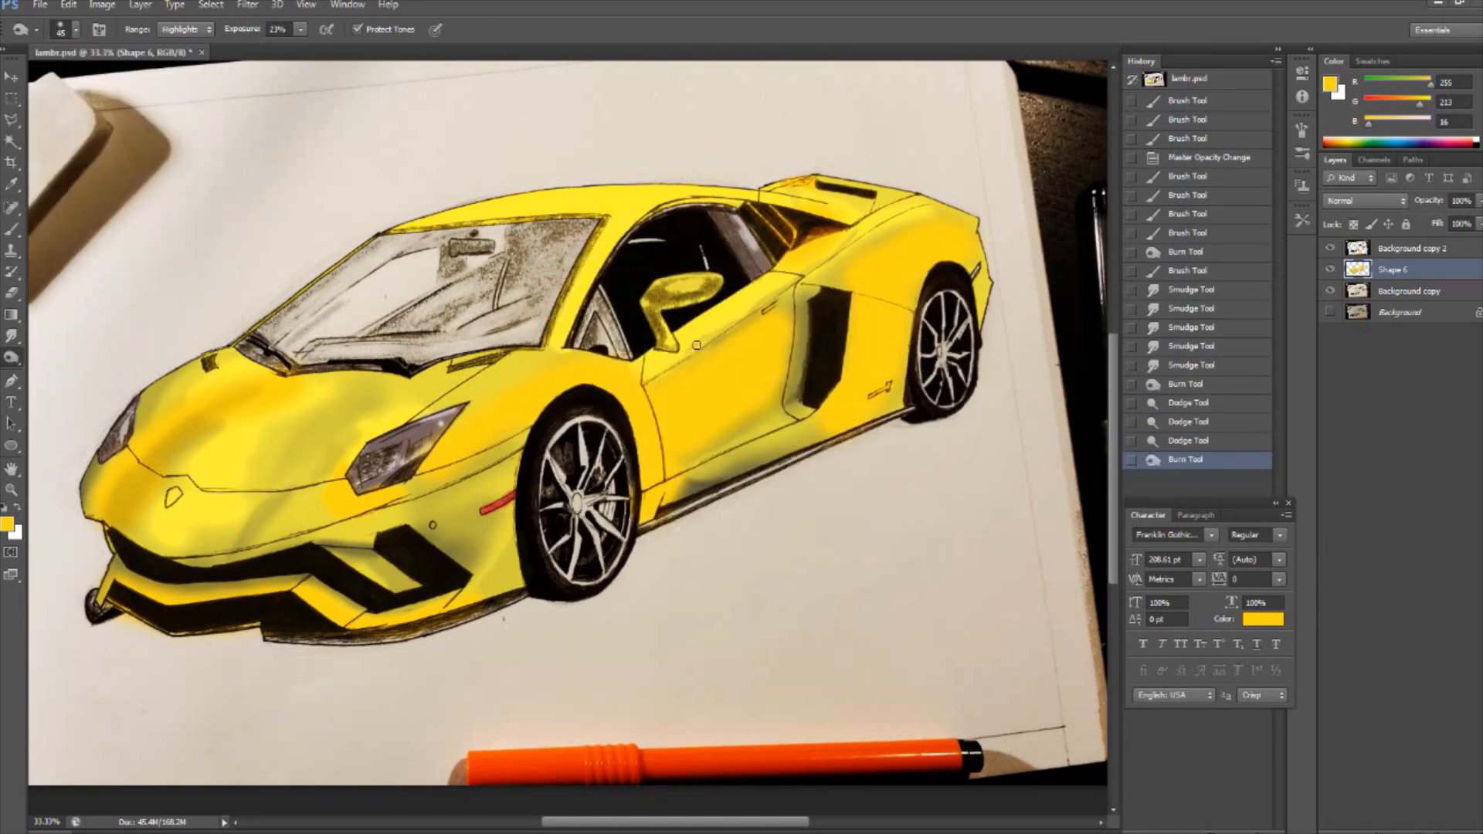
- Burn the shoulder behind the side window and, with a larger brush, the hood and nose towards the near headlight
drag(794, 287, 826, 242)
mouse_move(827, 238)
mouse_down()
mouse_move(792, 255)
mouse_move(733, 329)
mouse_up()
click(76, 30)
drag(38, 78, 63, 77)
drag(151, 526, 382, 405)
drag(321, 506, 391, 506)
- Dodge soft highlights onto the nose, the centre of the hood and the area above the near headlight
click(10, 229)
right_click(11, 358)
click(65, 358)
mouse_move(261, 504)
mouse_down()
mouse_move(190, 549)
mouse_move(212, 551)
mouse_up()
drag(247, 486, 332, 397)
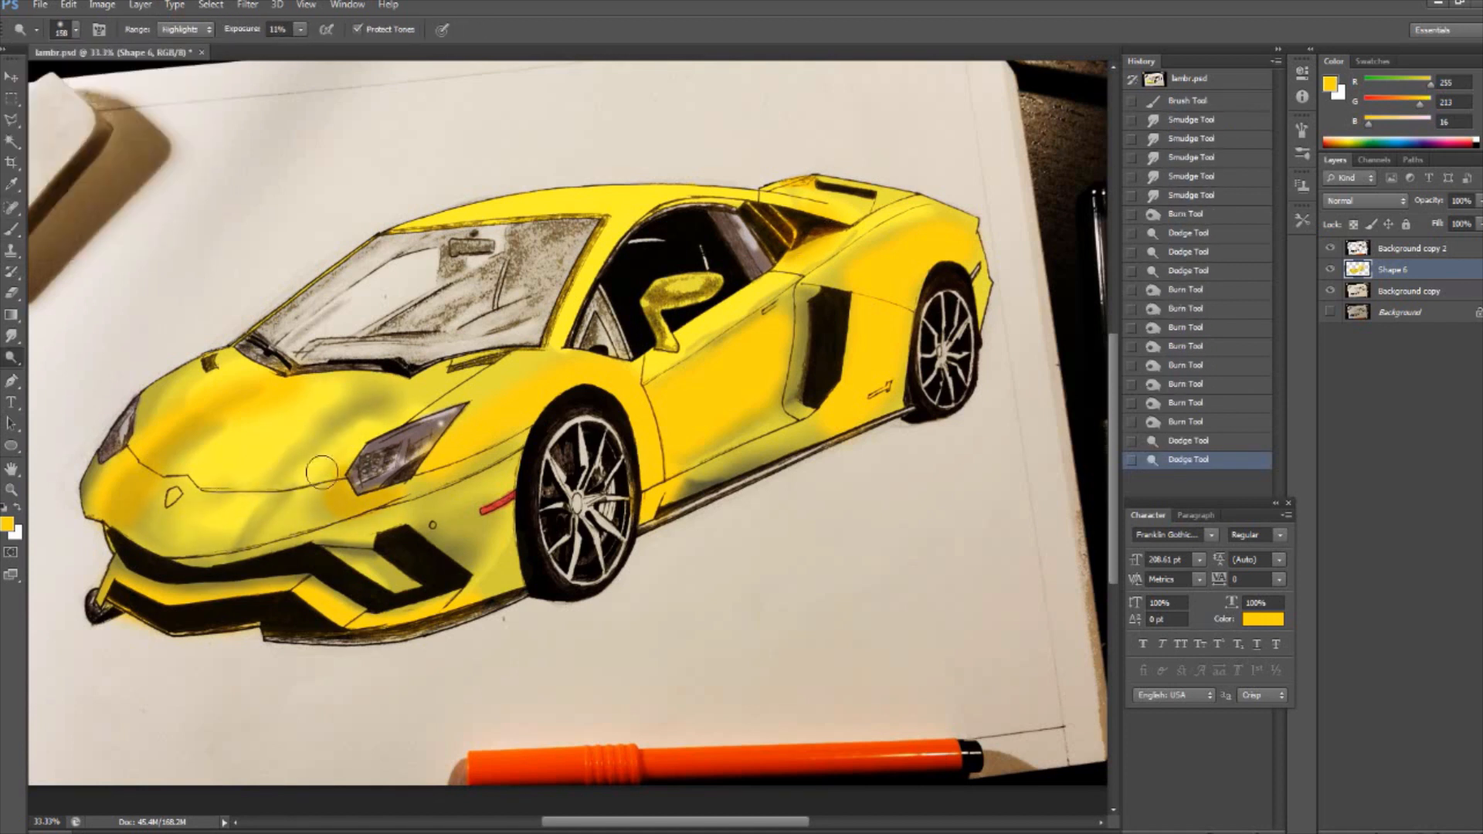
drag(321, 475, 373, 430)
drag(402, 409, 435, 382)
- Brush golden yellow below the near headlight and along the front bumper, and shade the bumper side with the Burn tool
click(11, 229)
click(75, 29)
mouse_move(498, 464)
mouse_down()
mouse_move(432, 533)
mouse_move(321, 533)
mouse_up()
drag(309, 544, 186, 568)
click(11, 358)
drag(494, 487, 363, 545)
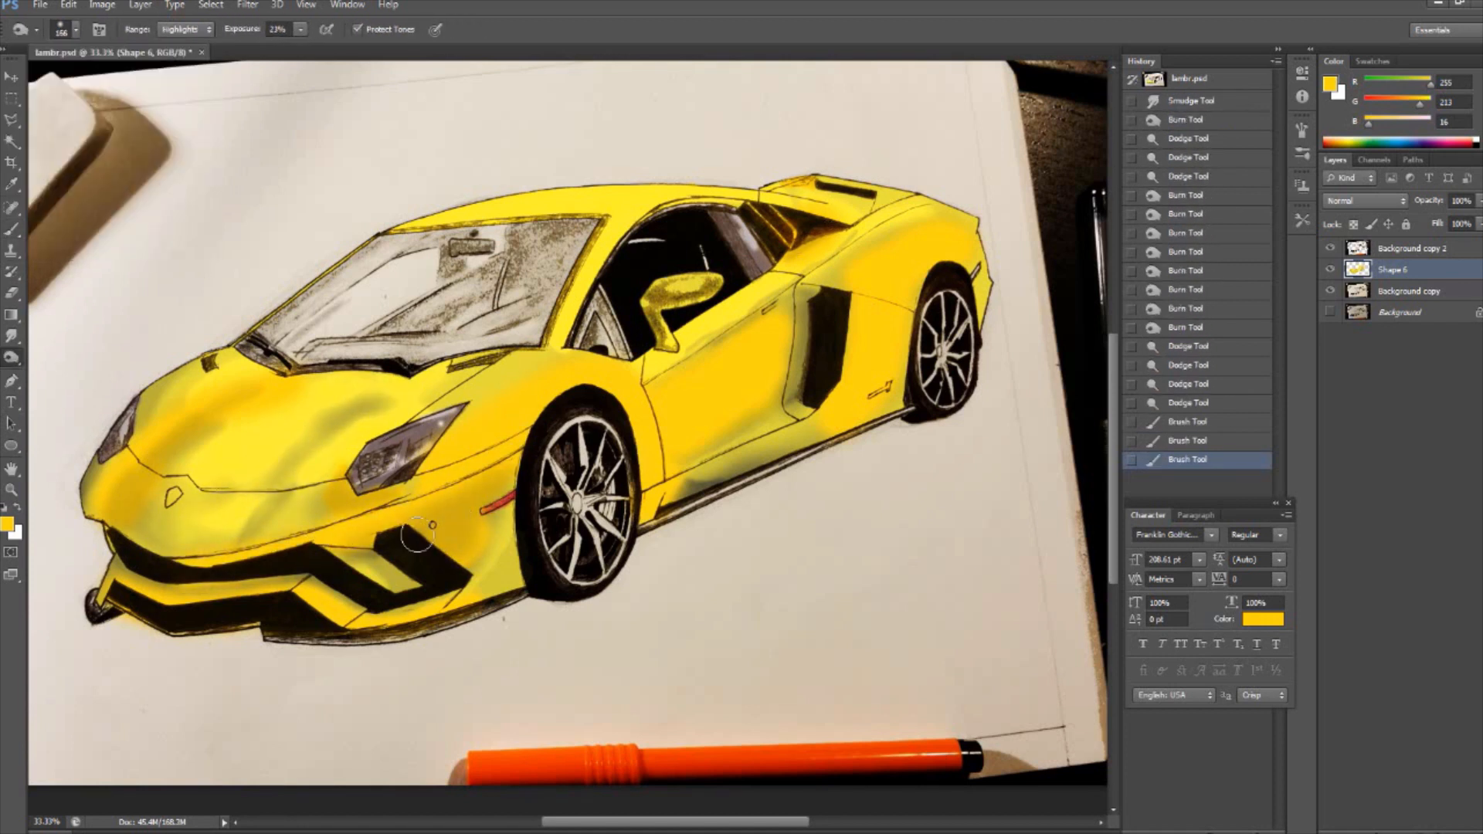
- Burn the fender between the near headlight and the front wheel arch, and brush golden yellow over the nose
drag(452, 498, 506, 456)
click(11, 229)
mouse_move(124, 506)
mouse_down()
mouse_move(186, 540)
mouse_move(253, 506)
mouse_up()
- Burn the roof, the upper door line below the side window and the rear shoulder at 28% exposure
click(11, 358)
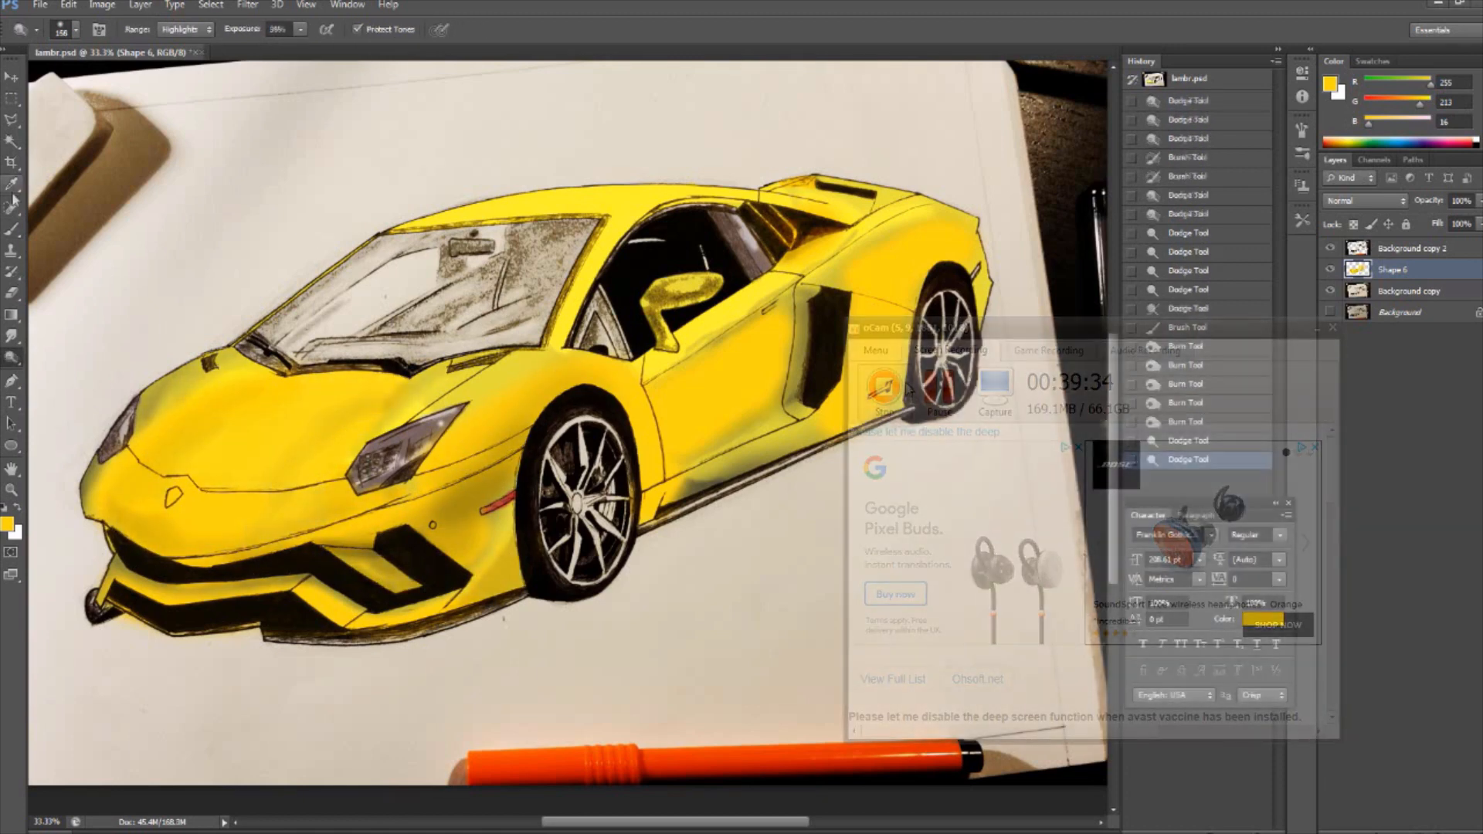
right_click(11, 358)
click(87, 372)
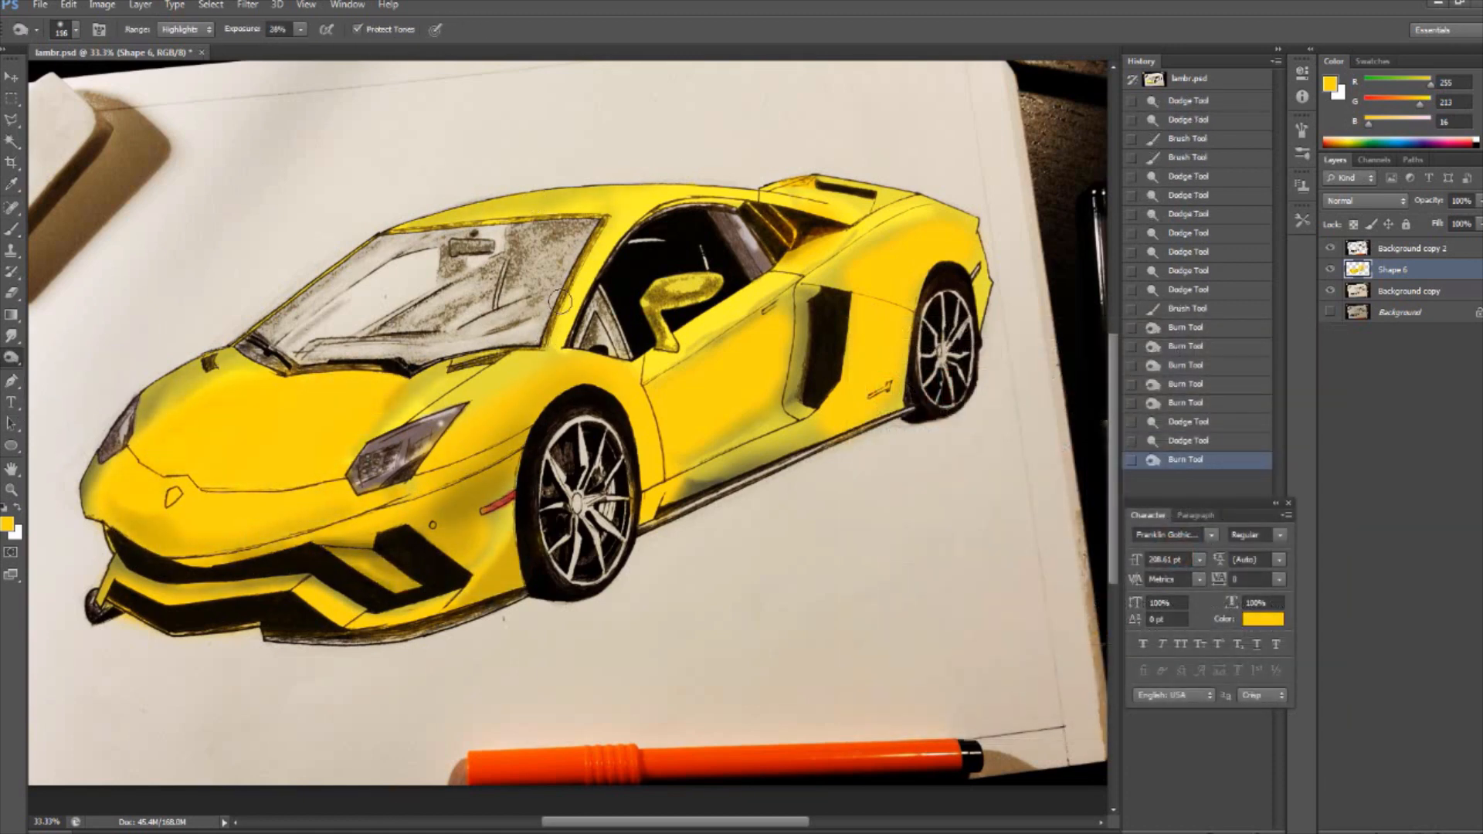
drag(710, 177, 570, 195)
drag(665, 372, 798, 273)
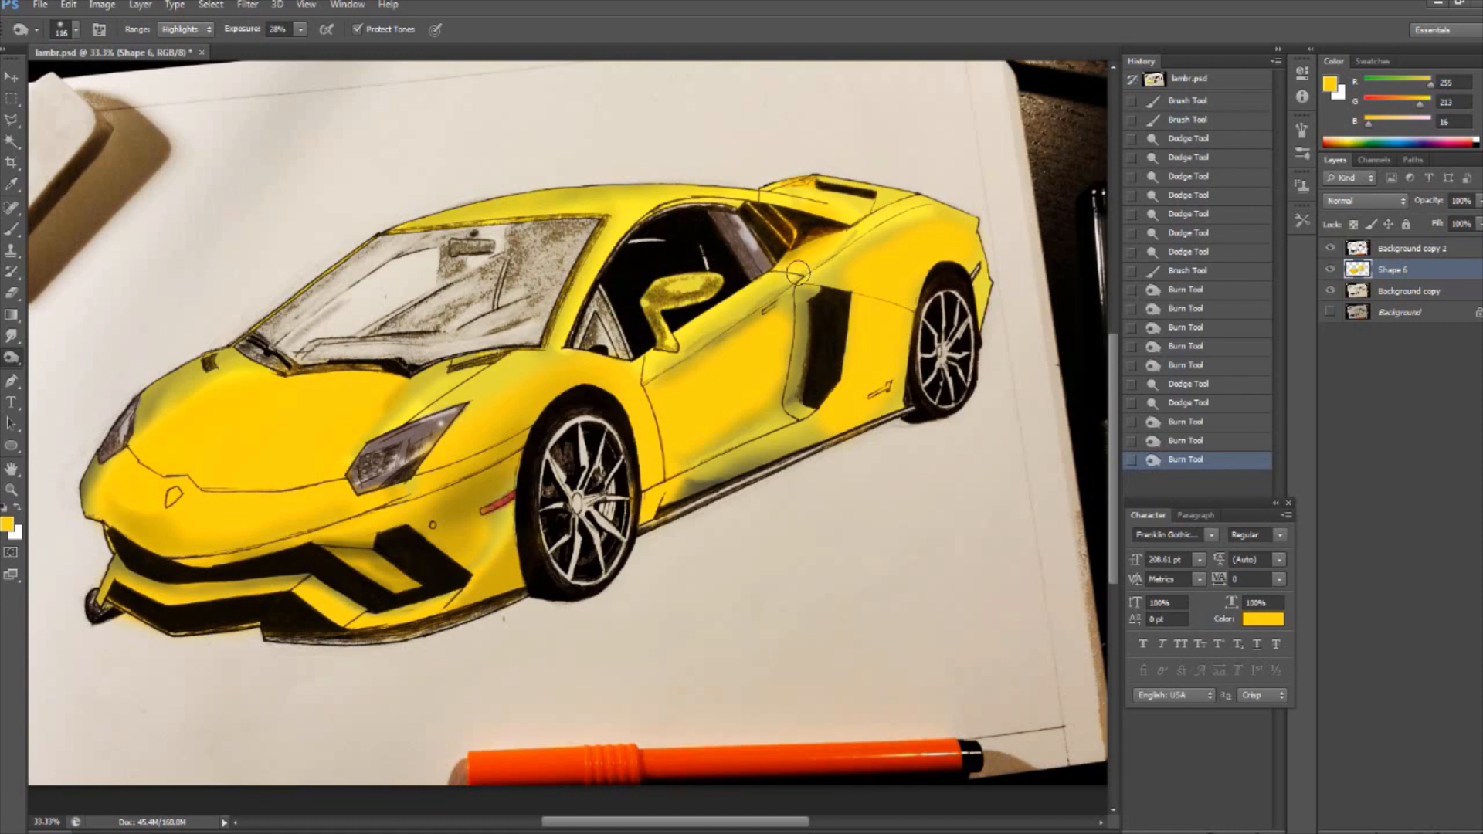
drag(925, 208, 821, 274)
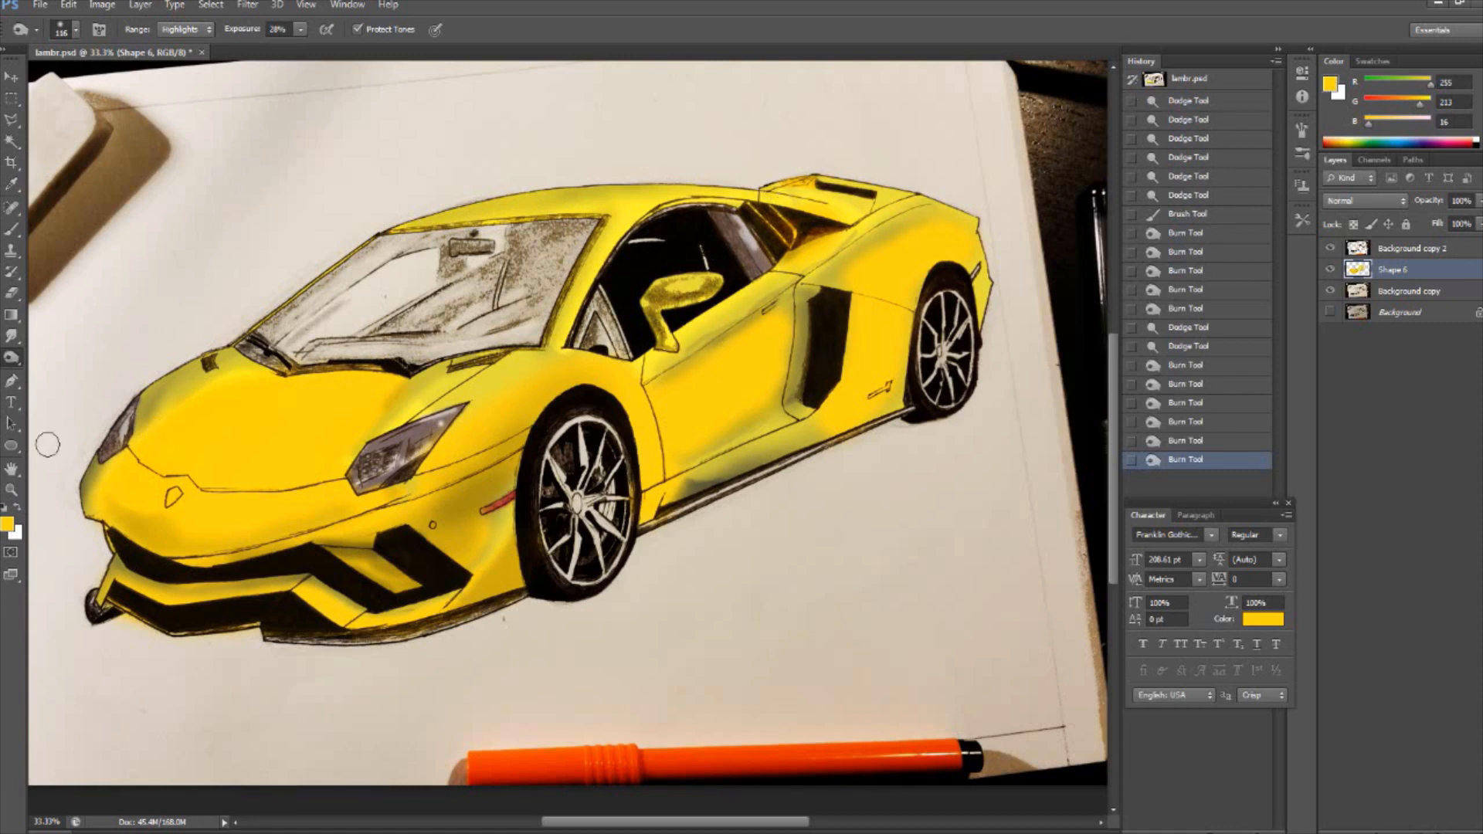
- Burn diagonal shading along the far half of the hood, and compare by undoing and restoring the strokes
right_click(12, 360)
click(193, 483)
drag(142, 463, 290, 384)
mouse_move(180, 448)
mouse_down()
mouse_move(247, 400)
mouse_move(252, 376)
mouse_up()
key(ctrl+alt+z)
key(ctrl+alt+z)
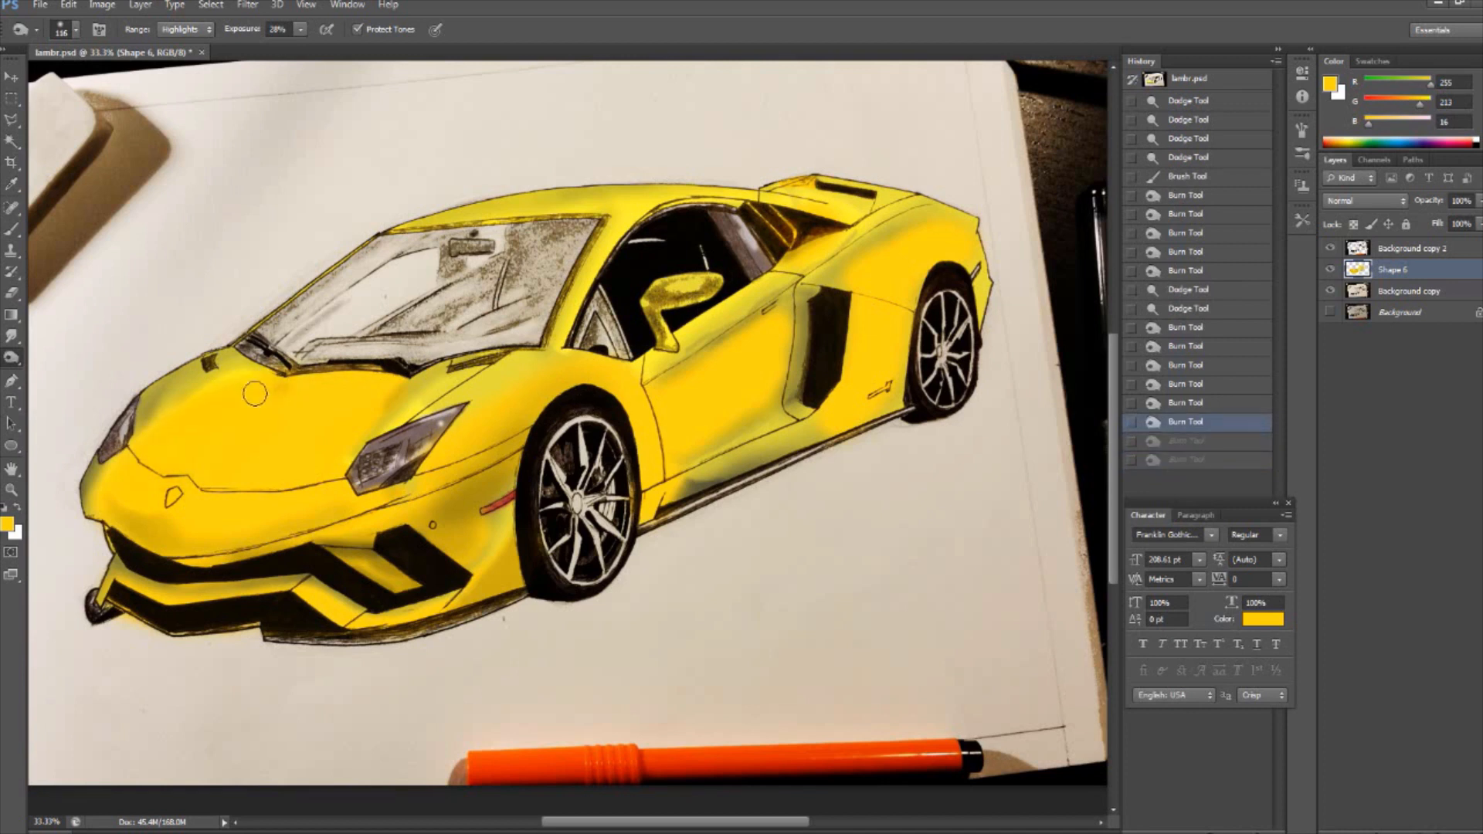
key(ctrl+shift+z)
key(ctrl+shift+z)
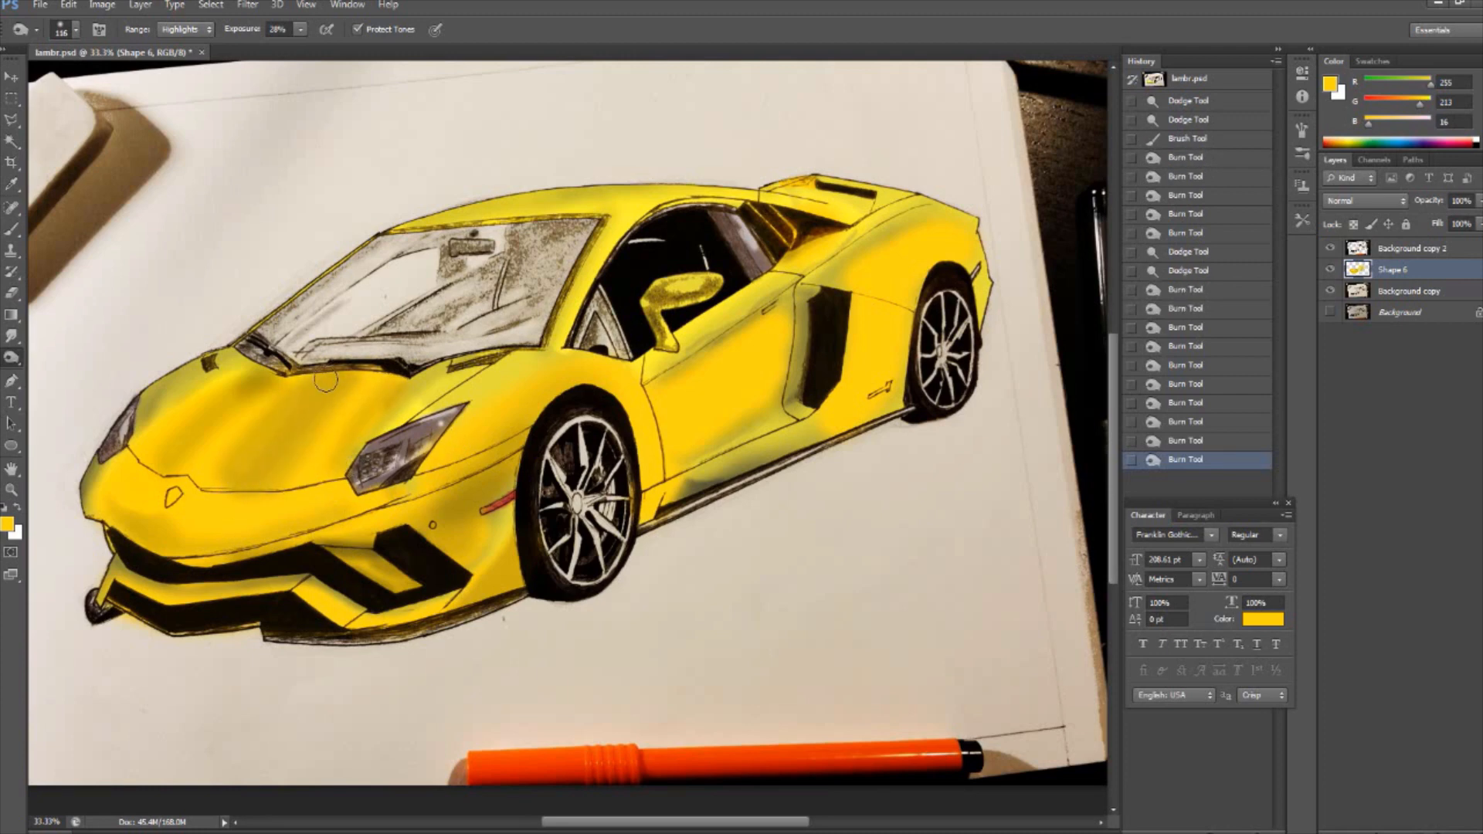
key(ctrl+minus)
key(ctrl+minus)
key(ctrl+minus)
key(ctrl+plus)
key(ctrl+plus)
key(ctrl+plus)
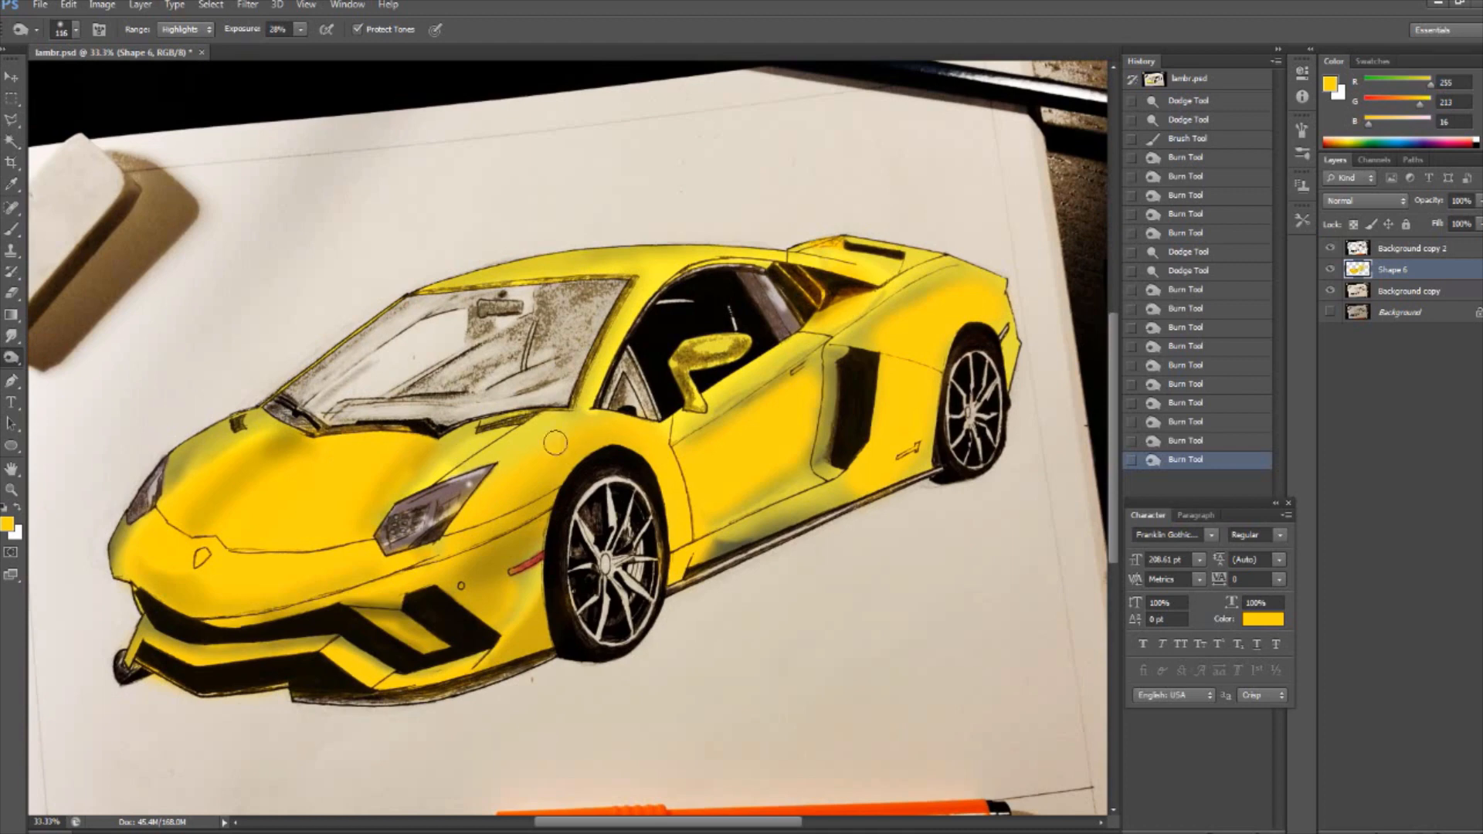
click(11, 229)
click(564, 240)
key(ctrl+z)
click(8, 524)
click(543, 418)
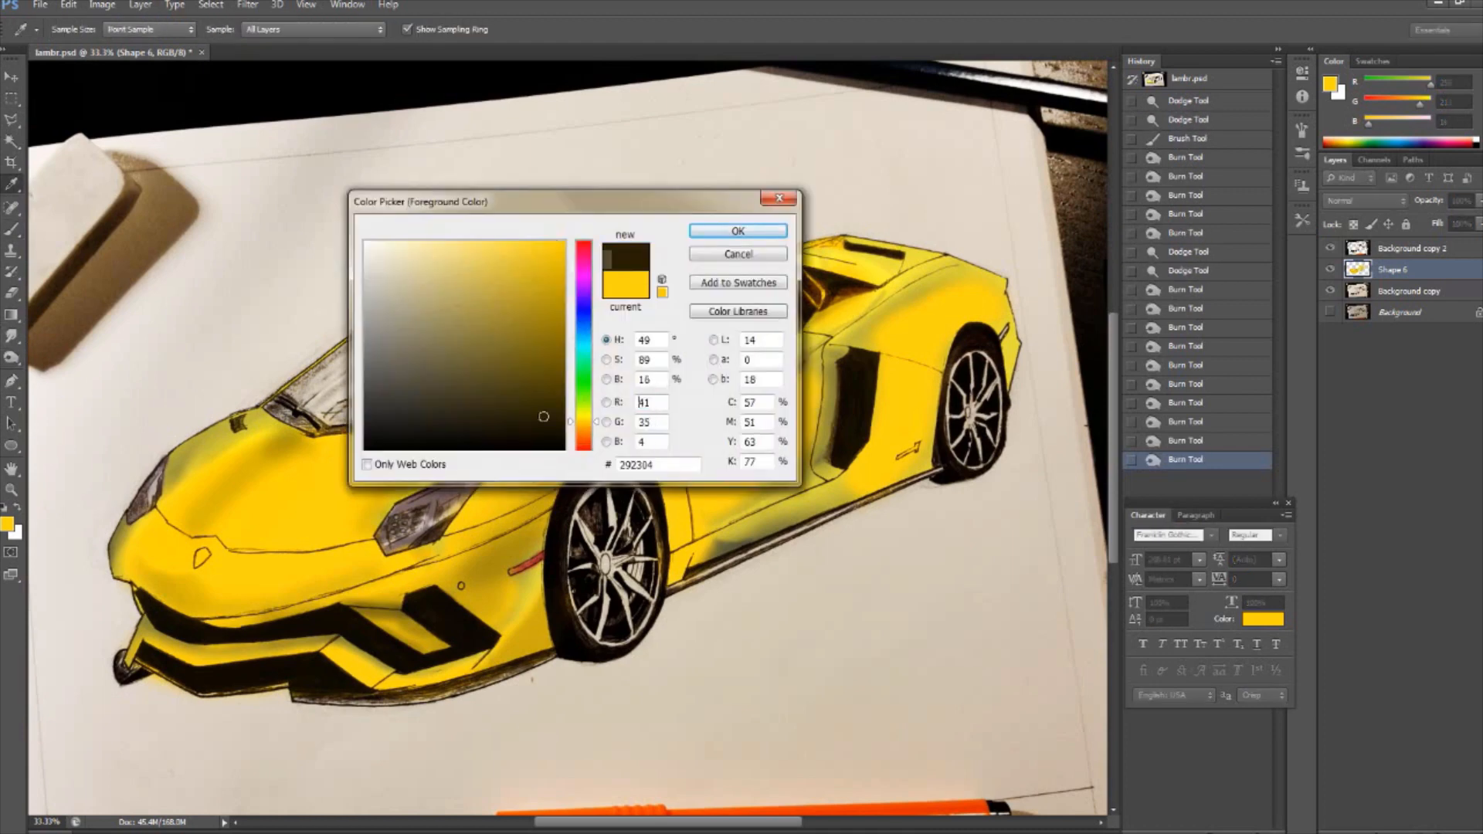
click(582, 376)
click(565, 240)
click(739, 229)
mouse_move(360, 566)
mouse_down()
mouse_move(314, 523)
mouse_move(701, 398)
mouse_up()
mouse_move(835, 272)
mouse_down()
mouse_move(850, 179)
mouse_move(581, 417)
mouse_up()
key(ctrl+z)
drag(688, 420, 647, 437)
click(491, 452)
key(ctrl+alt+z)
key(ctrl+alt+z)
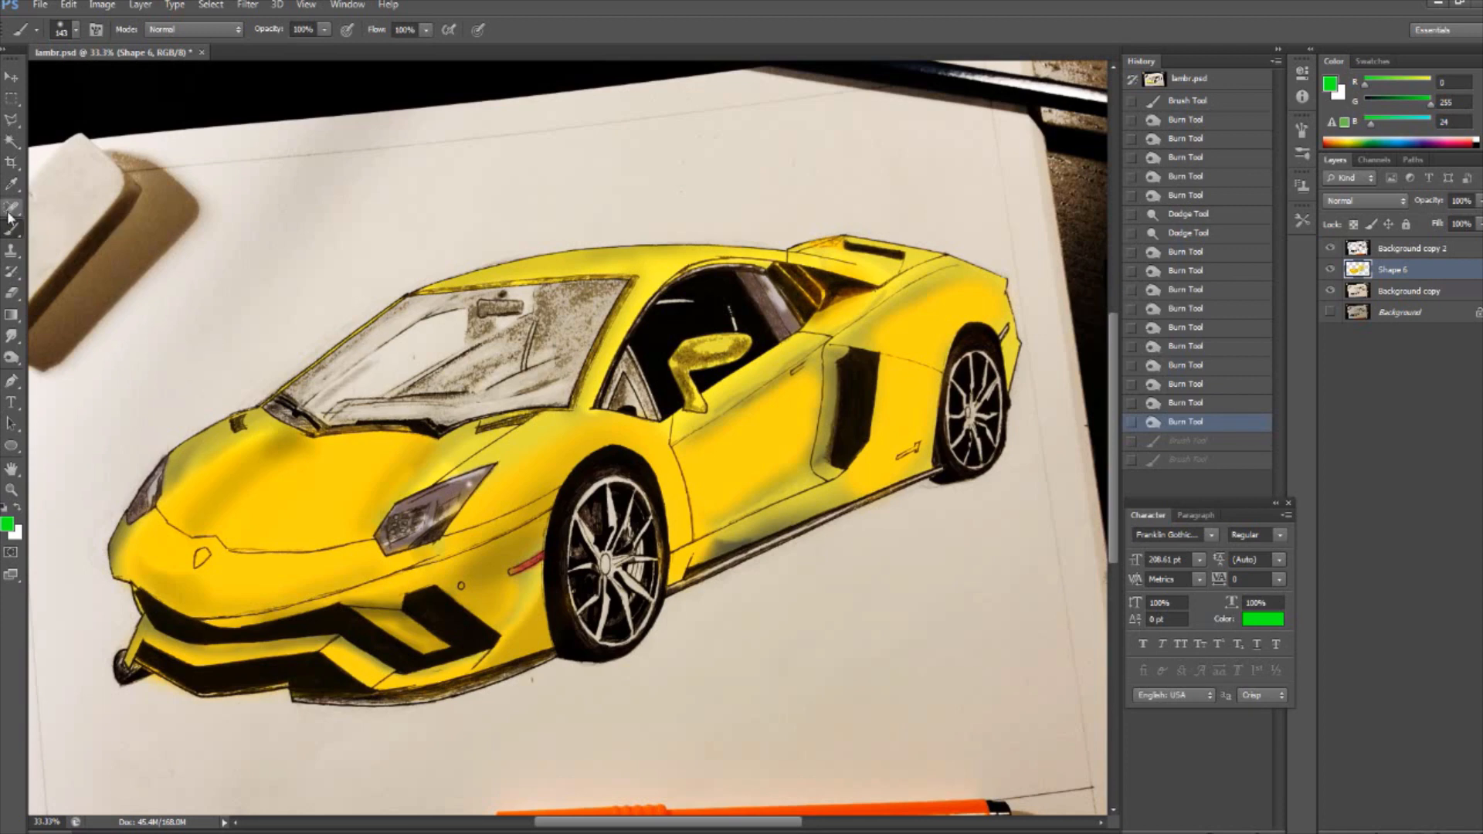
- Set the foreground colour to dark brown 3a3003 and brush it over the small quarter window beside the windshield pillar
click(8, 525)
click(309, 502)
click(555, 402)
click(736, 231)
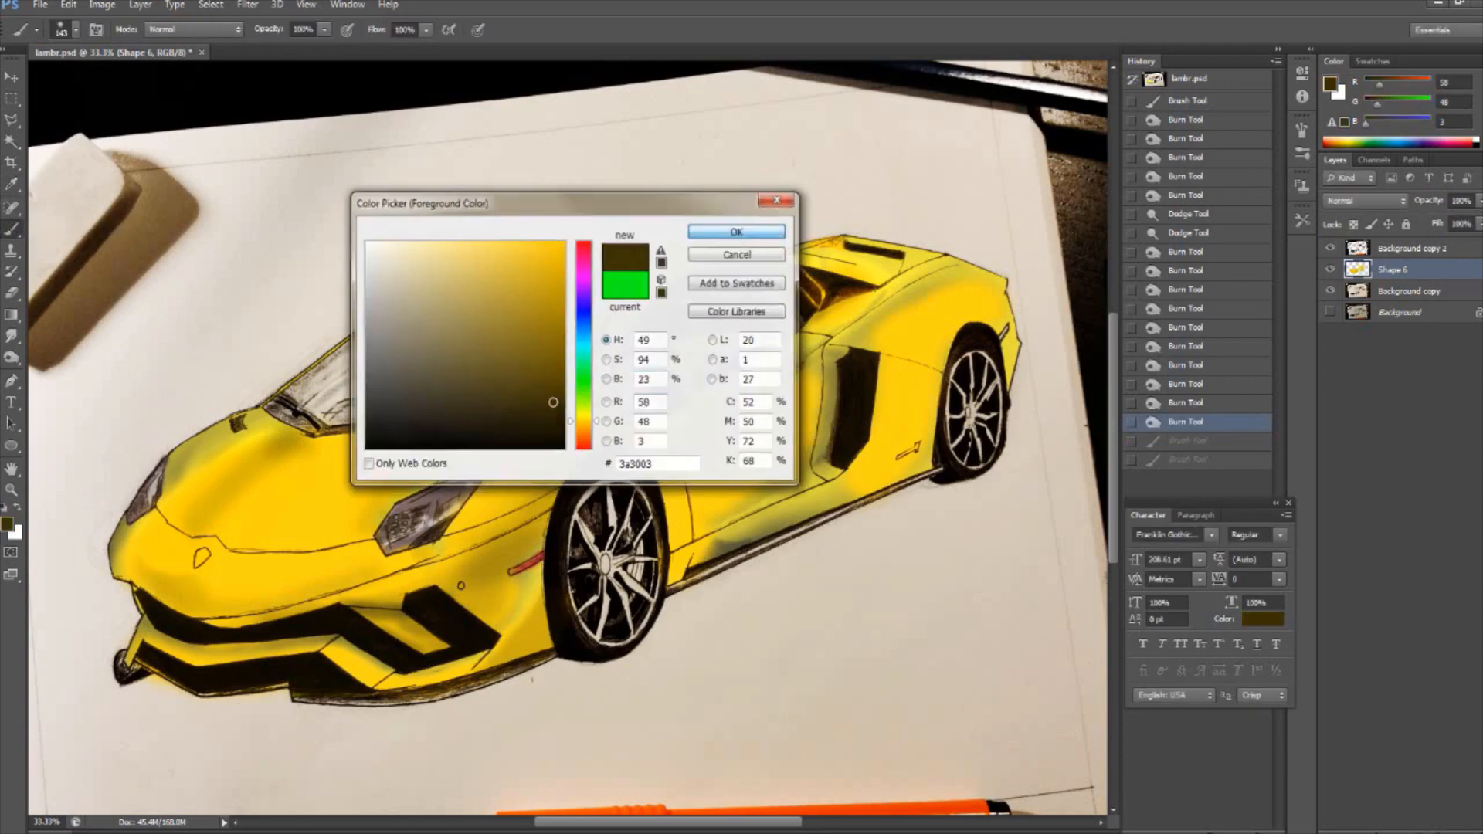
drag(627, 352, 651, 390)
- Brush grey-beige highlights (RGB 180, 175, 152) onto the small quarter window with a 60 px brush
key(ctrl+plus)
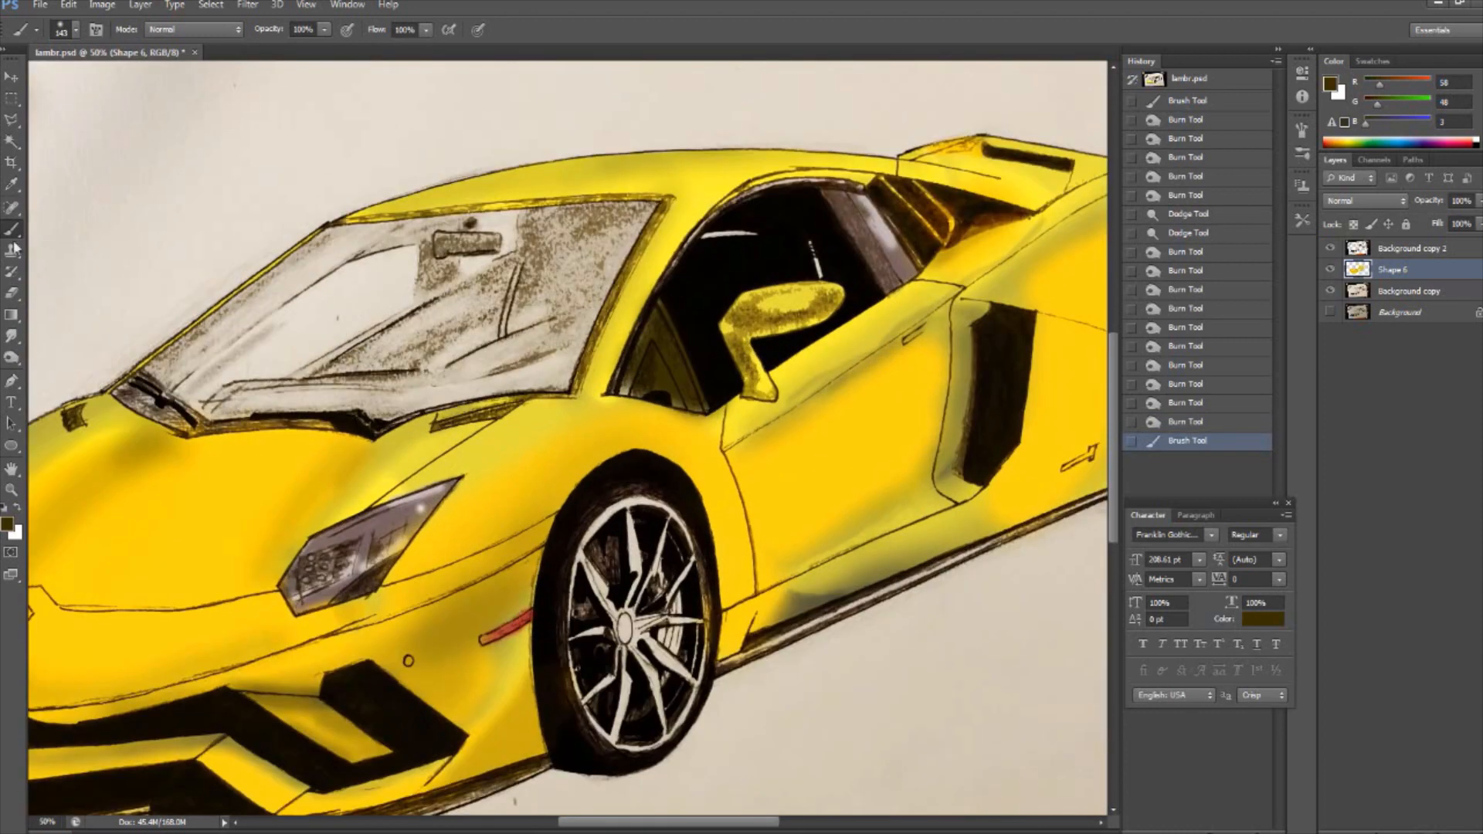
click(8, 524)
click(390, 302)
click(735, 231)
click(76, 30)
drag(78, 81, 66, 81)
drag(655, 331, 646, 379)
drag(659, 357, 681, 395)
drag(647, 390, 661, 363)
- Sample dark brown 2a2003 and touch up the corners and lower edge of the windshield with a smaller brush
scroll(602, 386, up, 2)
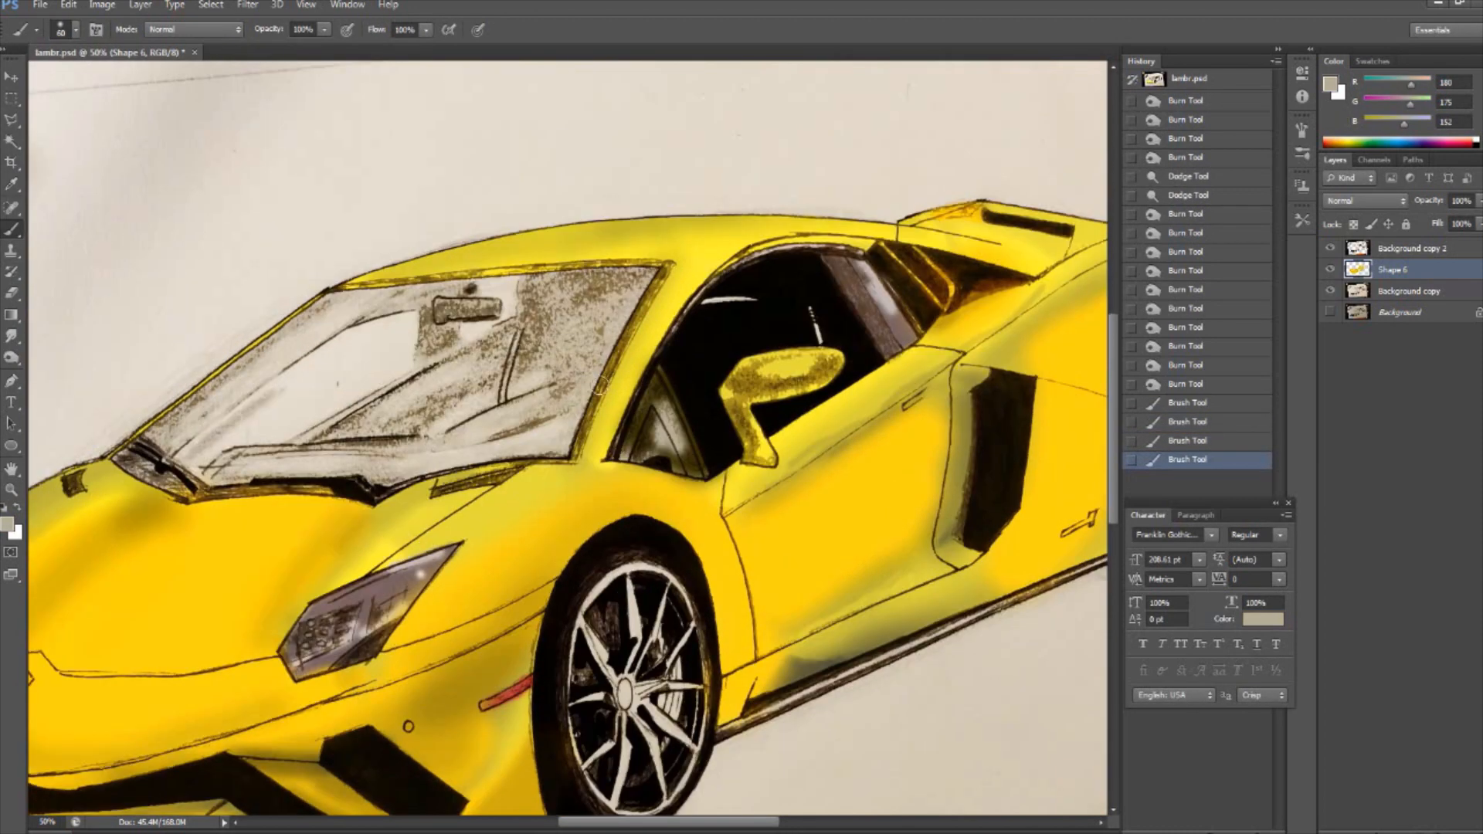
click(8, 525)
drag(706, 207, 685, 471)
click(663, 384)
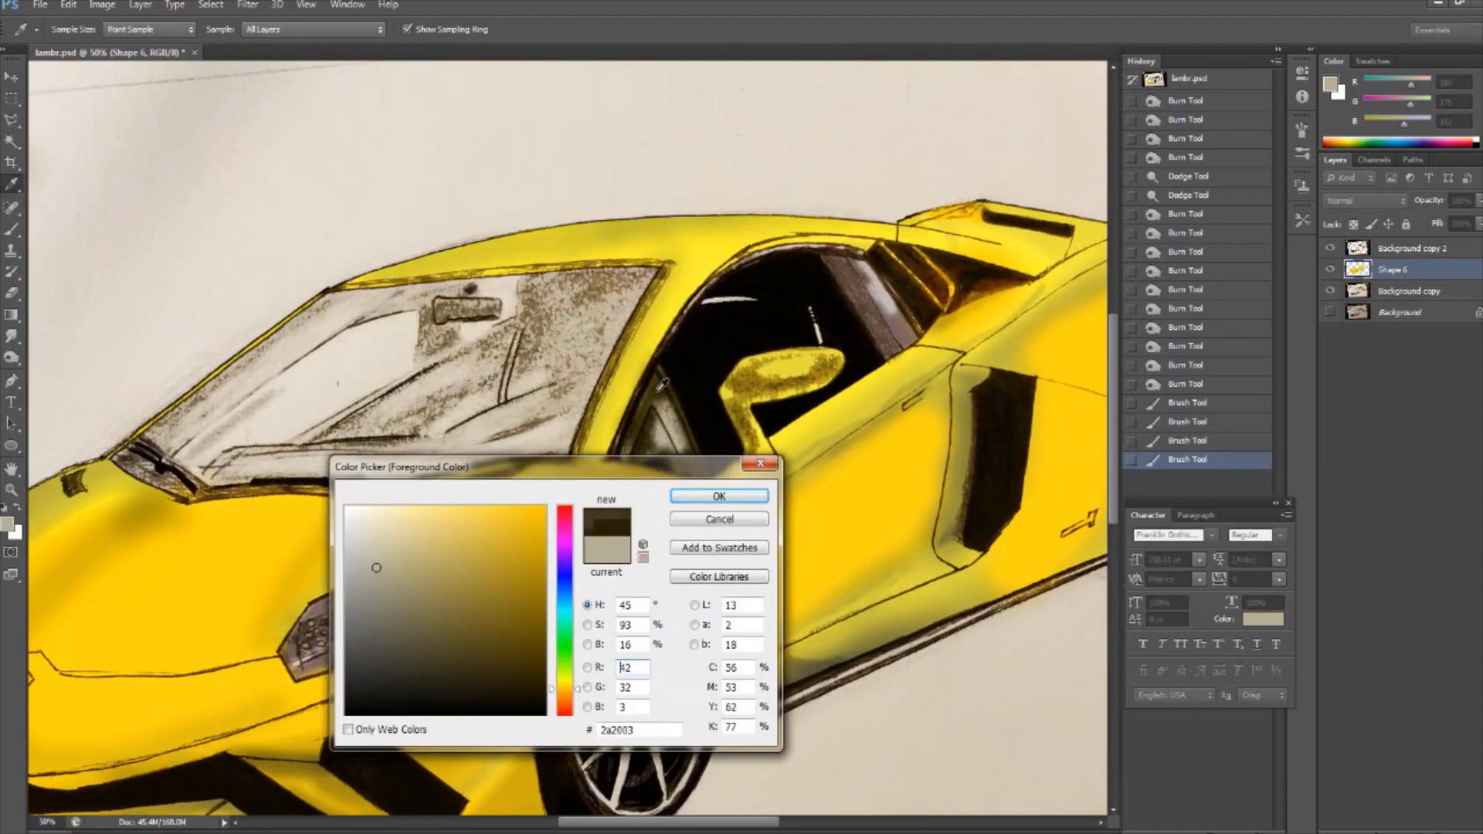
click(728, 495)
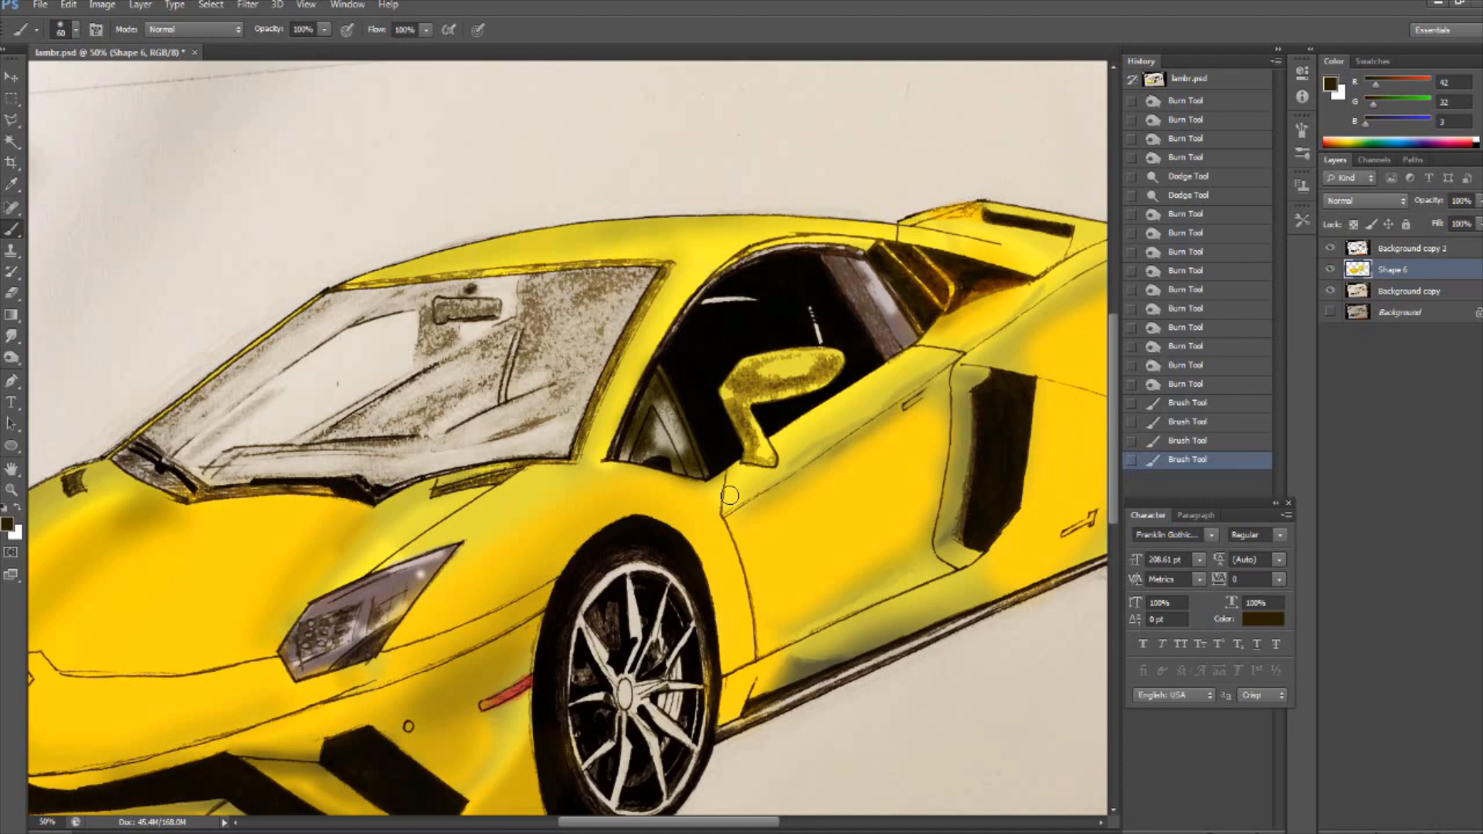
click(943, 393)
drag(715, 822, 651, 824)
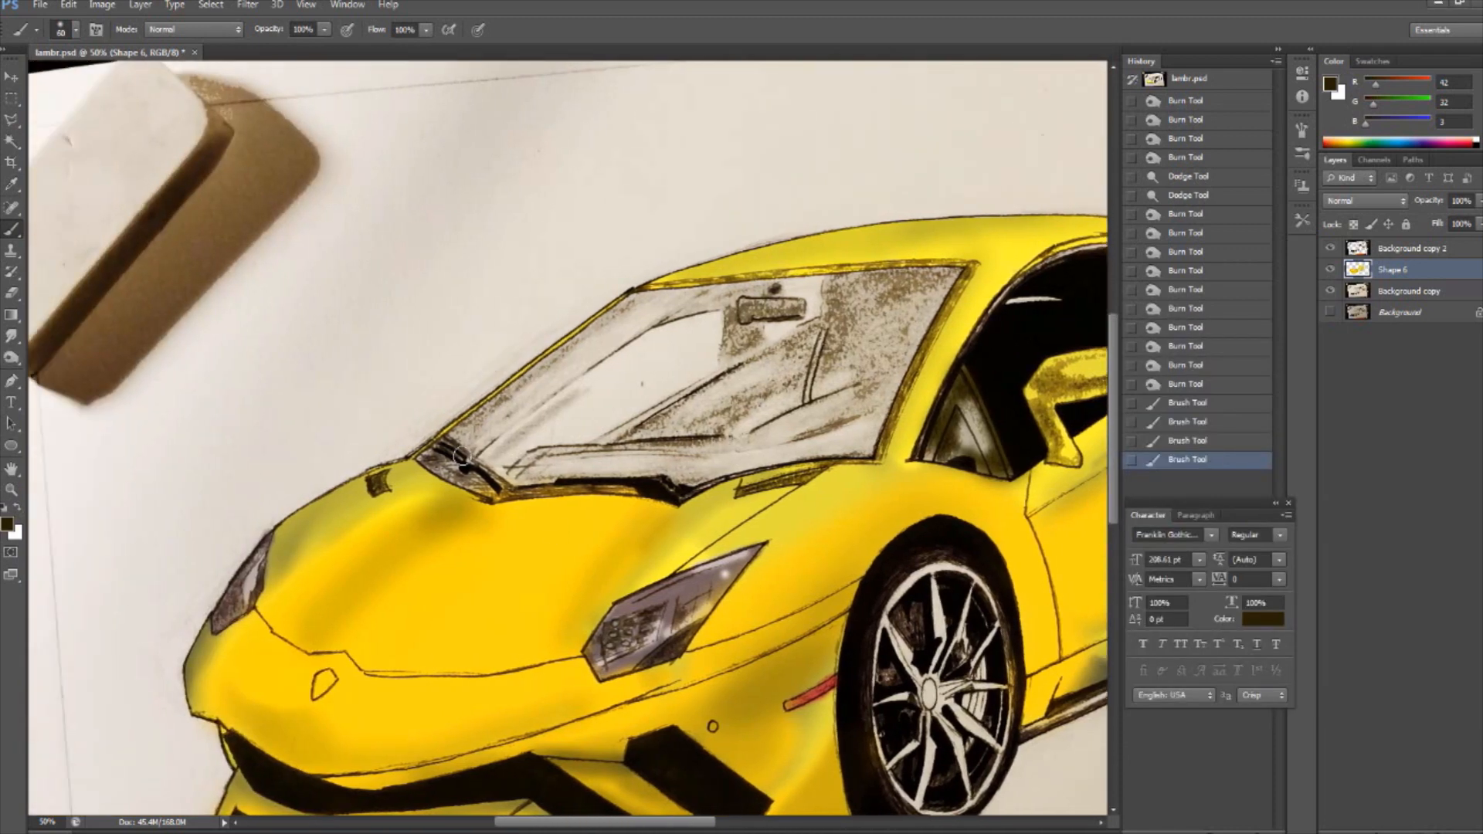
click(76, 30)
drag(638, 306, 675, 299)
drag(947, 277, 938, 289)
drag(859, 448, 856, 442)
click(684, 479)
click(514, 475)
drag(427, 457, 450, 453)
- Enlarge the brush to 162 px and brush over the windshield glass around the rear-view mirror
click(76, 30)
drag(40, 81, 57, 80)
mouse_move(728, 378)
mouse_down()
mouse_move(766, 400)
mouse_move(610, 450)
mouse_move(640, 352)
mouse_move(705, 329)
mouse_move(687, 314)
mouse_move(811, 301)
mouse_up()
drag(812, 301, 911, 286)
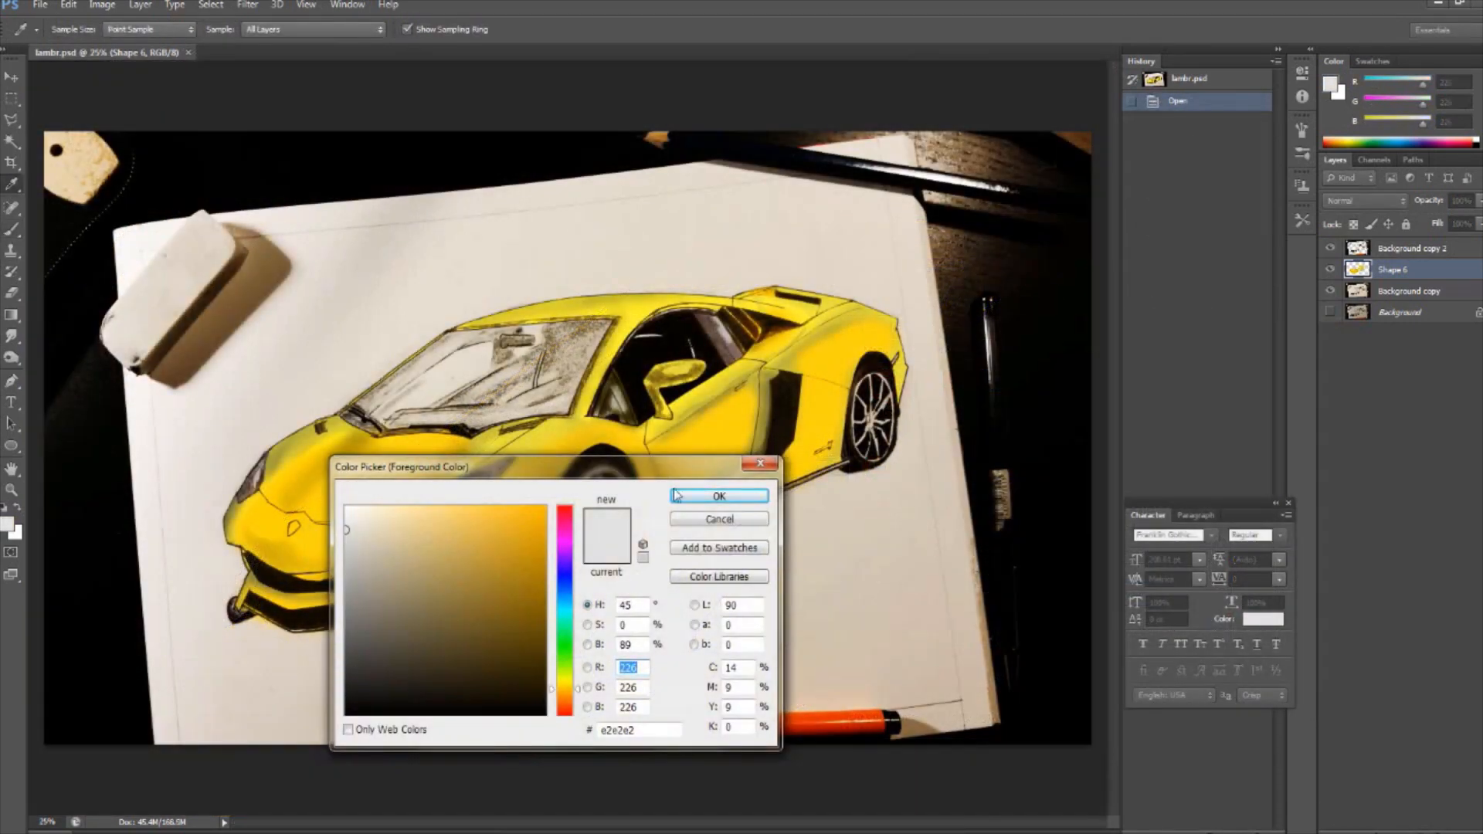
- Brush light grey (RGB 226, 226, 226) over the rims of the front and rear wheels
click(675, 495)
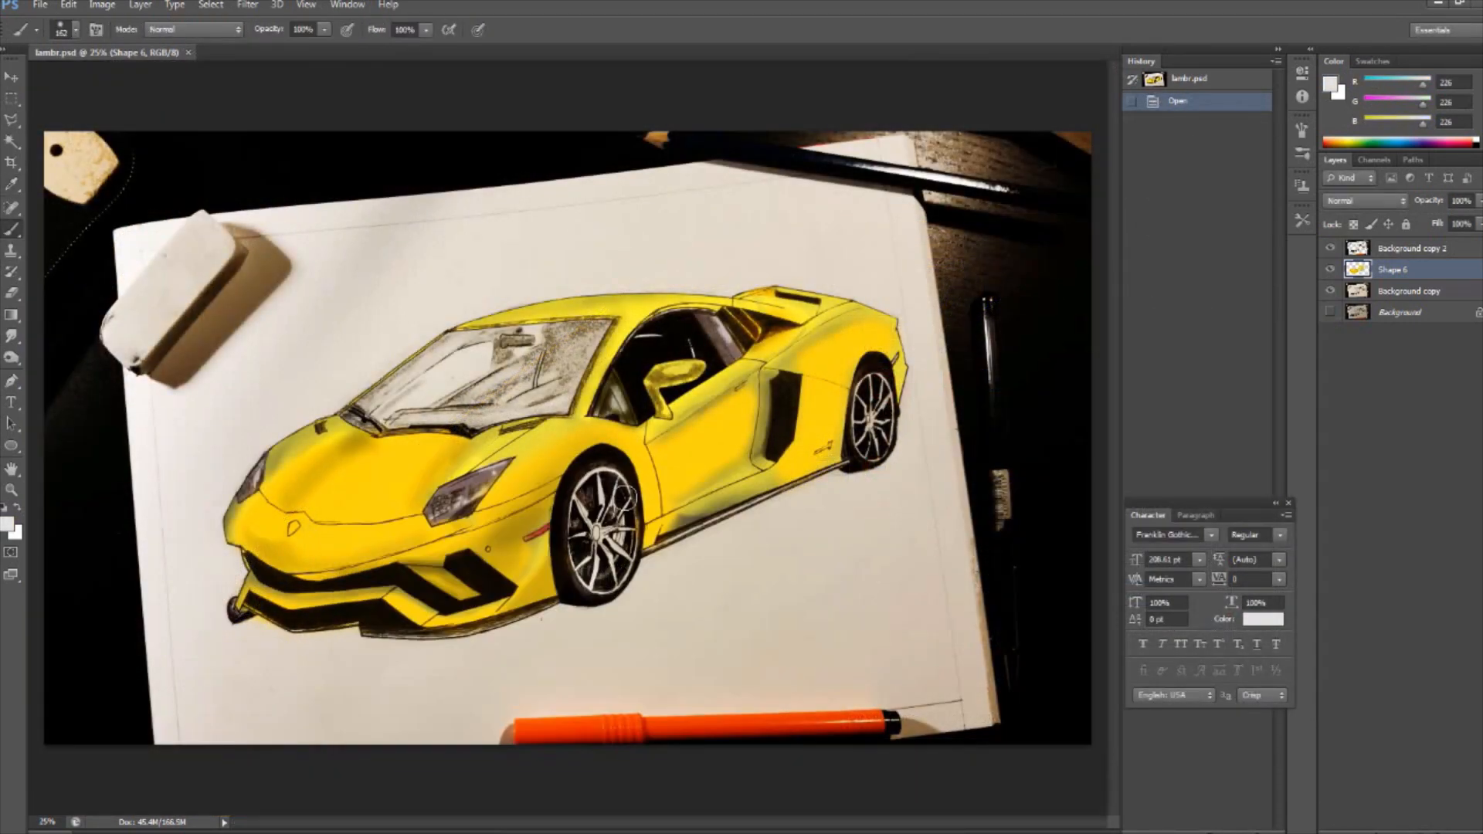
mouse_move(623, 489)
mouse_down()
mouse_move(621, 573)
mouse_move(617, 494)
mouse_up()
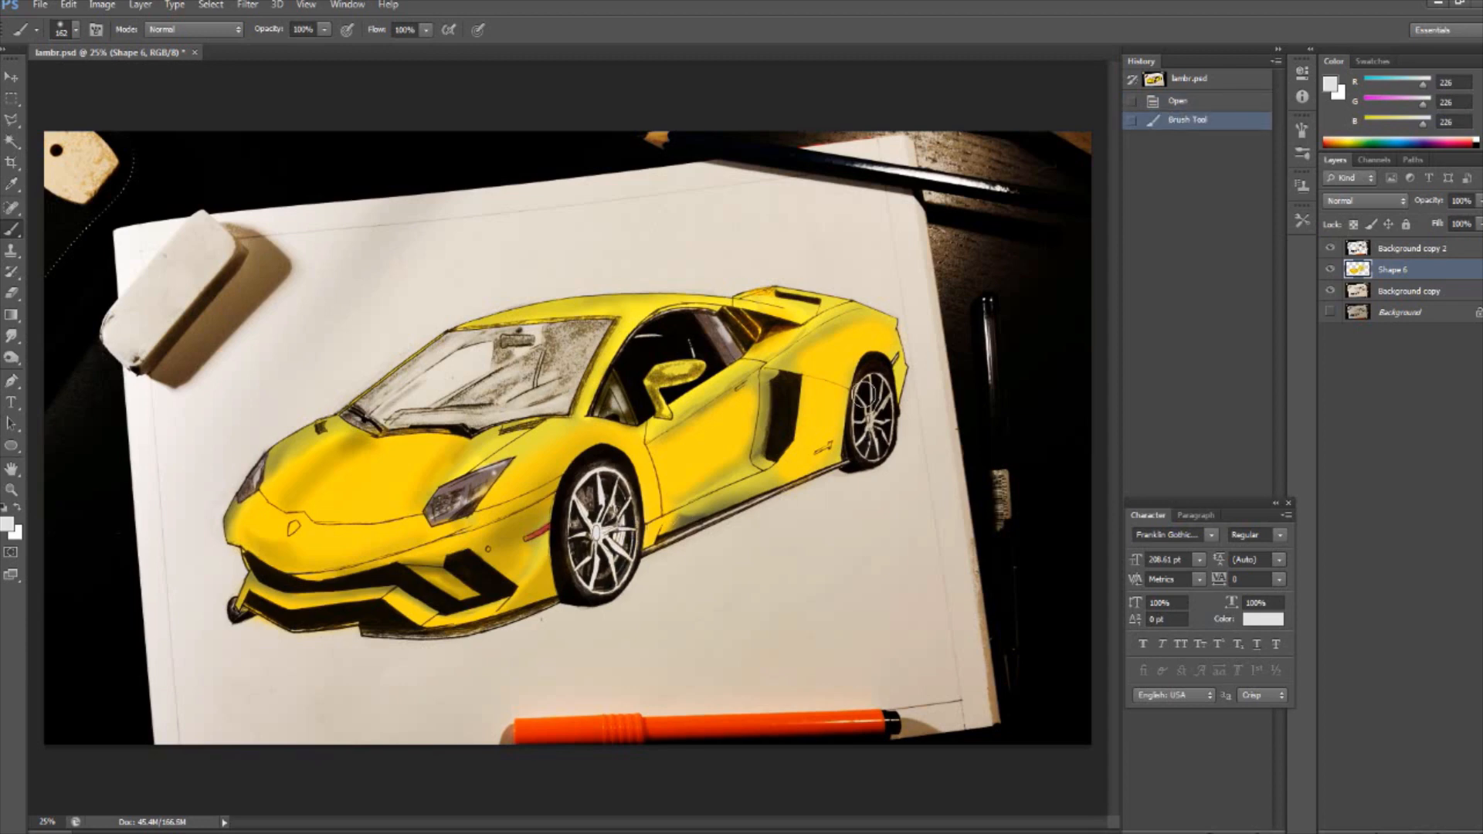
drag(873, 446, 864, 479)
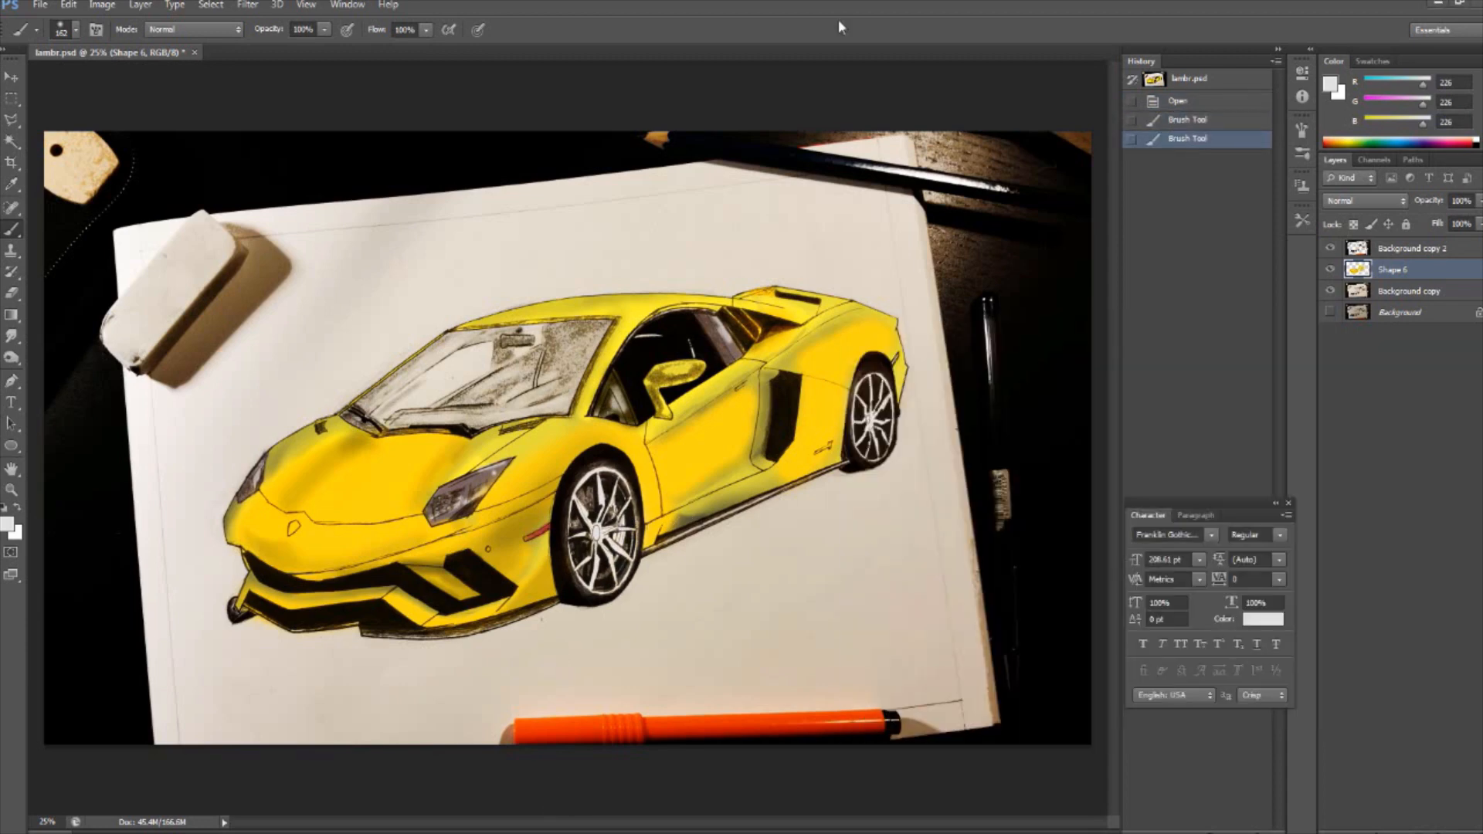
- Sample the body yellow (RGB 255, 213, 17) and paint the brake caliper behind the front wheel spokes with a small brush
key(ctrl+plus)
key(ctrl+plus)
key(ctrl+plus)
scroll(618, 479, down, 3)
click(11, 527)
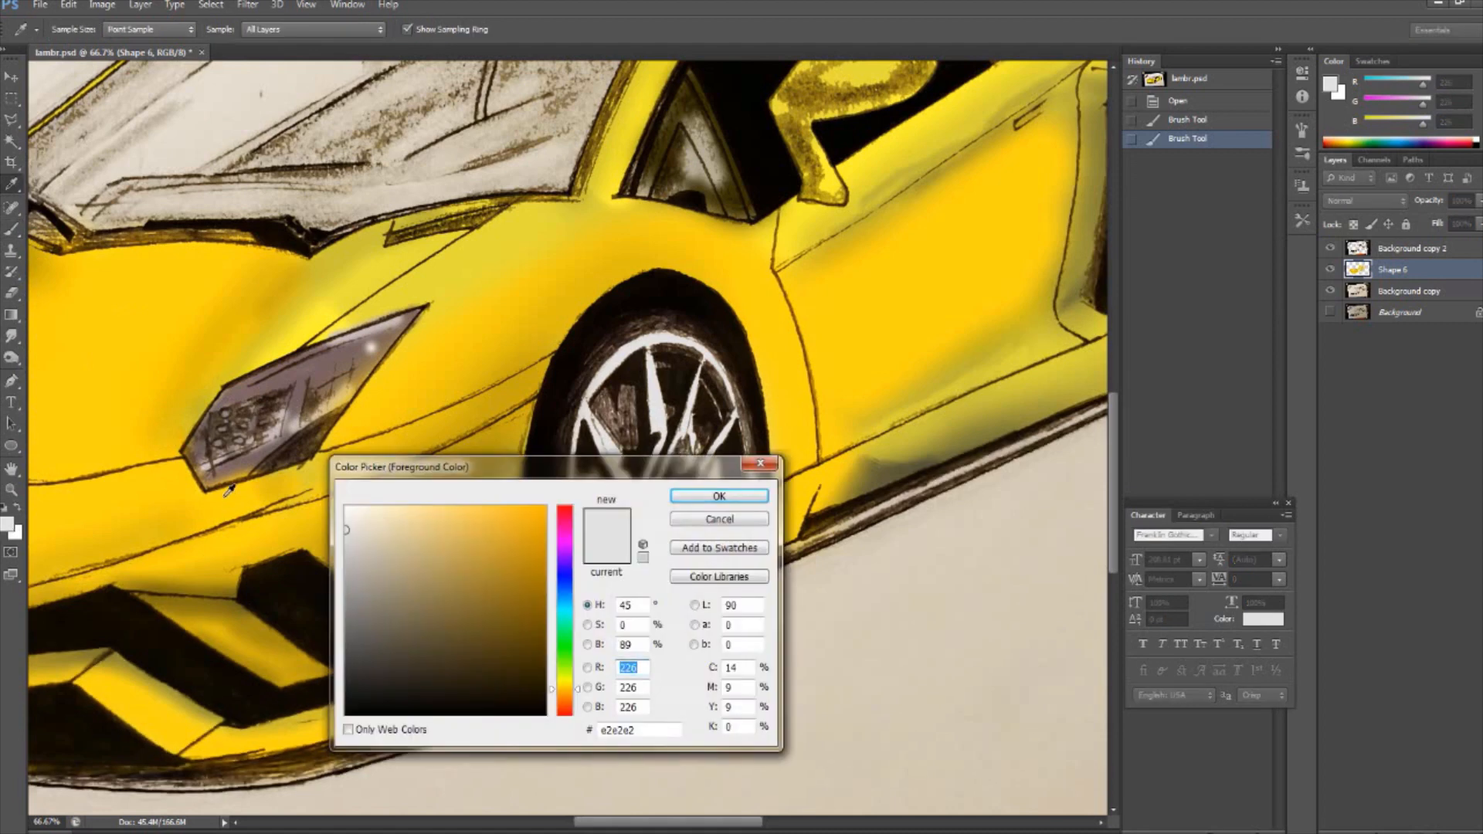
click(161, 709)
key(Return)
click(75, 30)
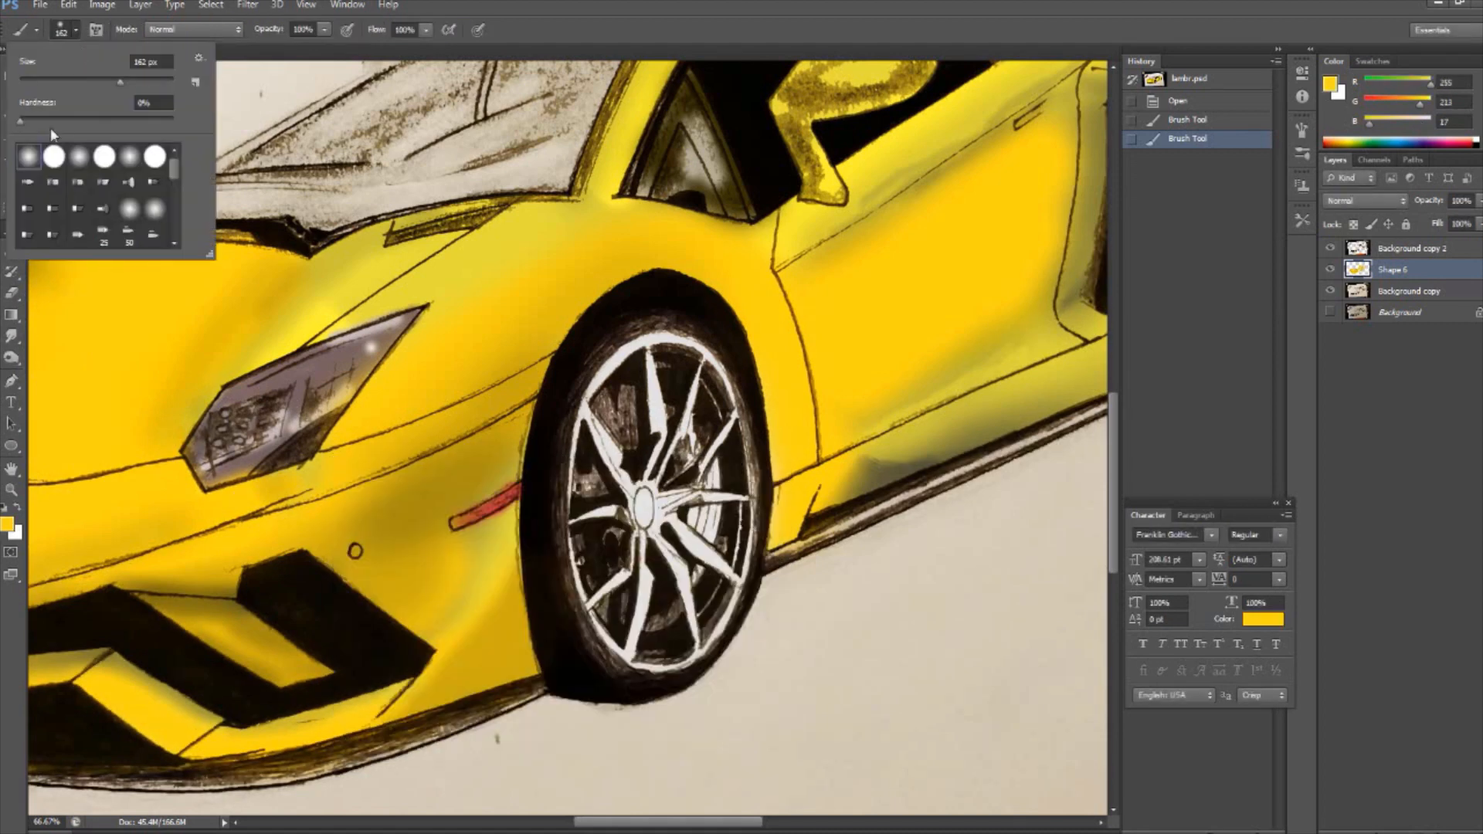
drag(712, 533, 697, 513)
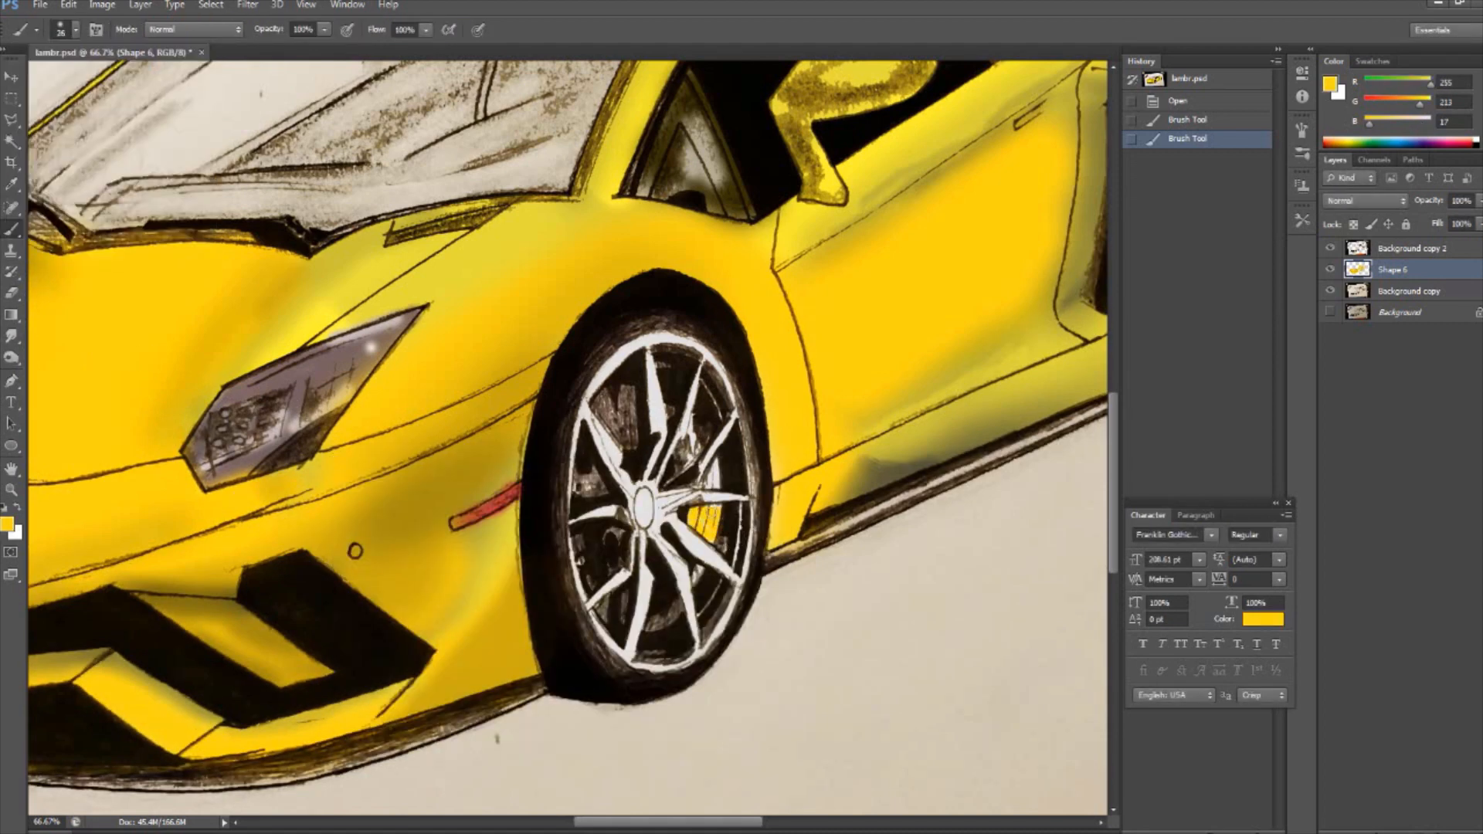
mouse_move(719, 460)
mouse_down()
mouse_move(717, 483)
mouse_move(683, 452)
mouse_up()
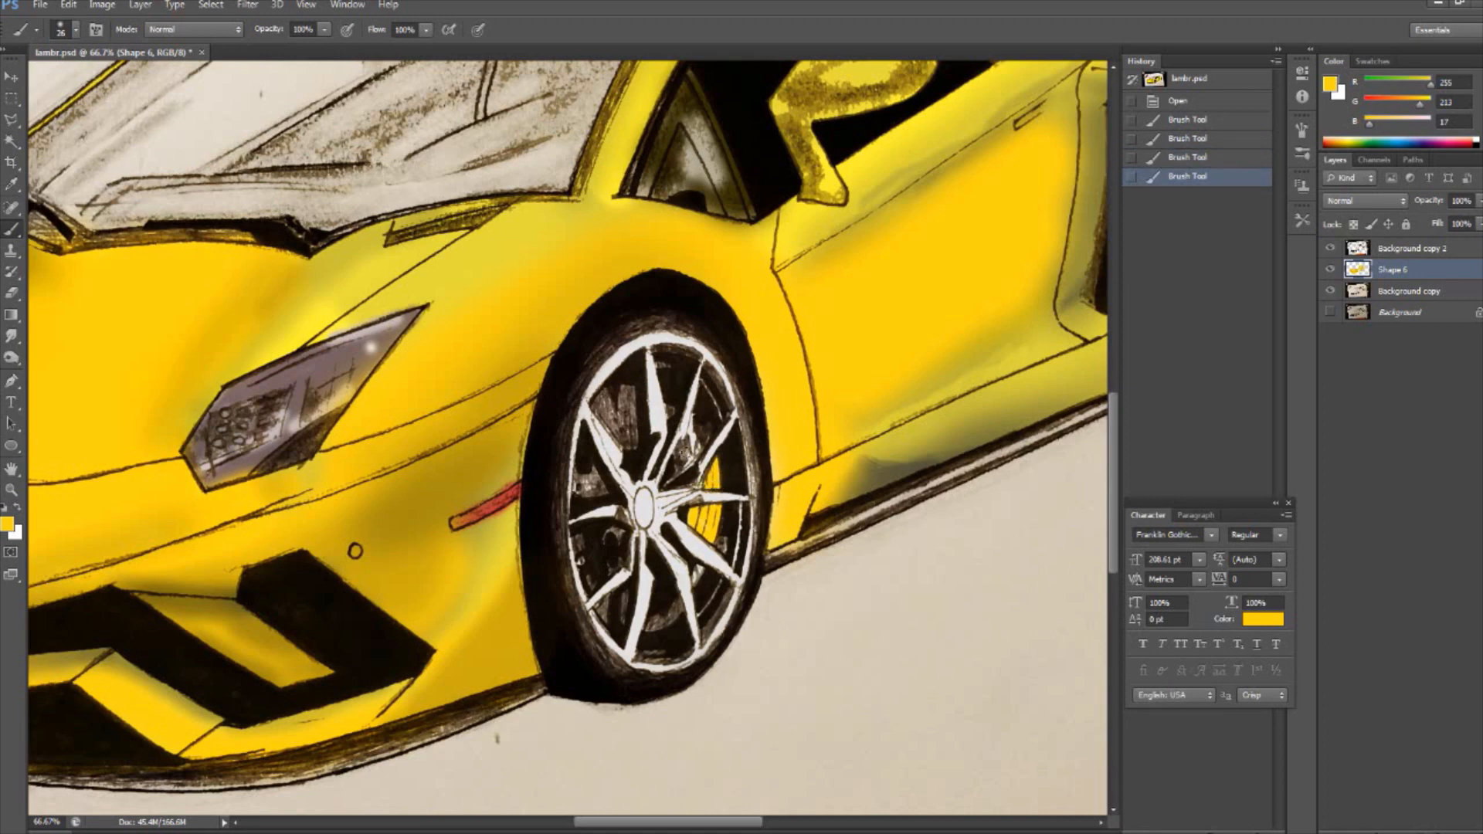
drag(697, 574, 702, 565)
click(699, 572)
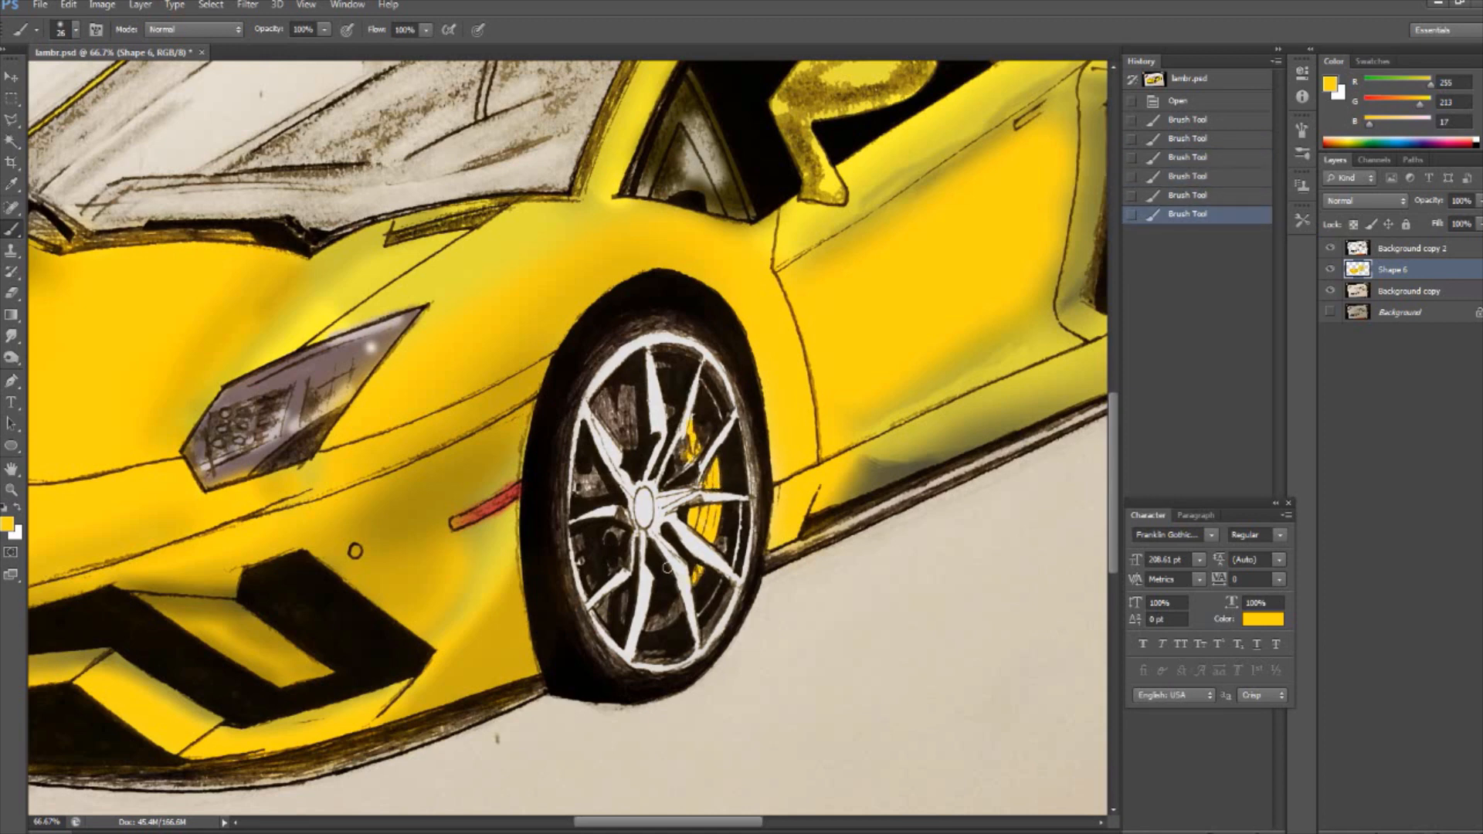
- Draw a closed dark brown shape with the Pen tool over the badge outline on the nose
key(ctrl+minus)
key(ctrl+minus)
drag(608, 823, 552, 823)
key(ctrl+plus)
key(ctrl+plus)
key(ctrl+plus)
key(ctrl+plus)
key(ctrl+plus)
scroll(505, 544, down, 3)
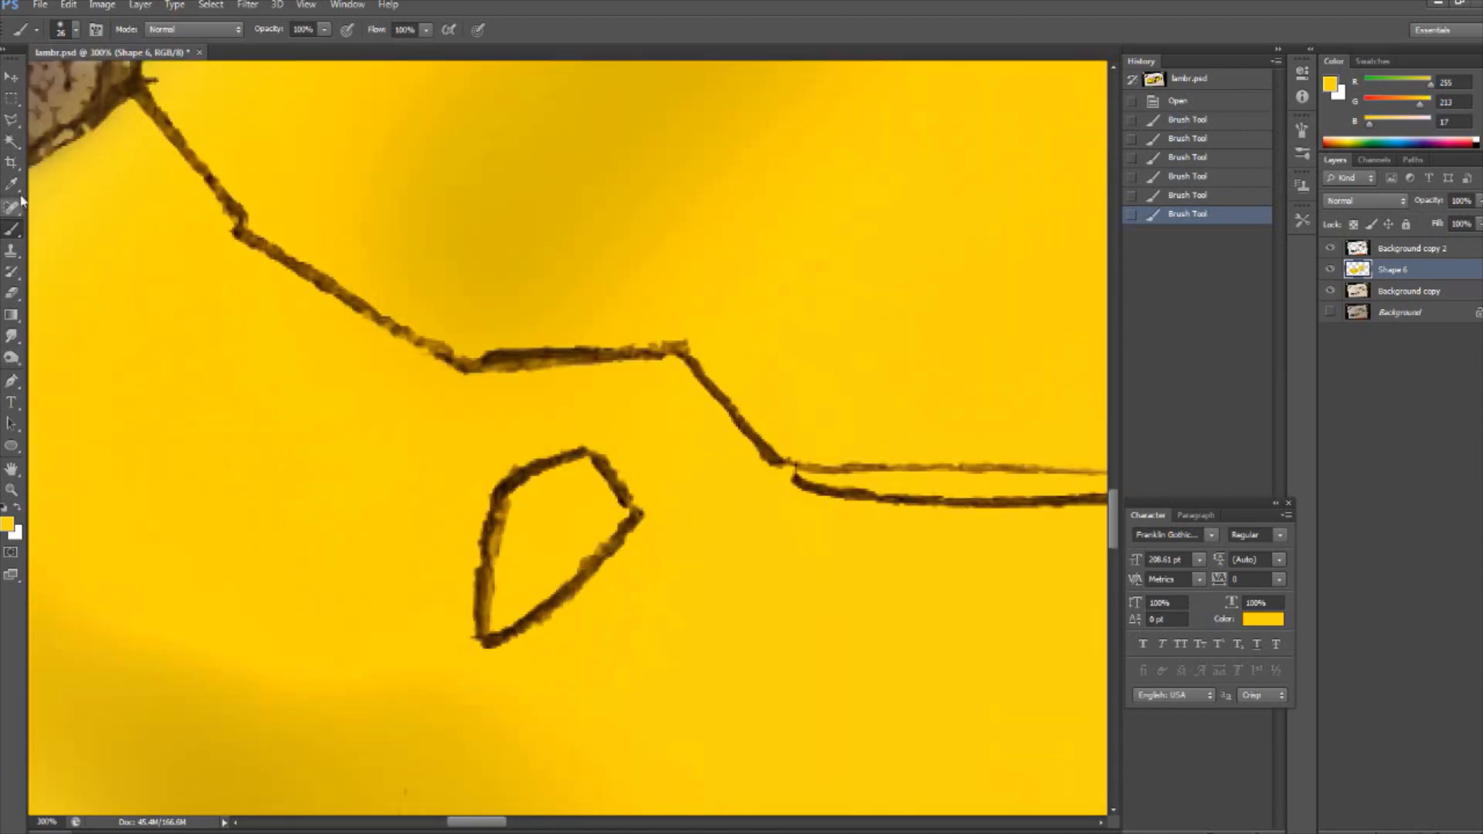
click(11, 381)
click(139, 30)
click(482, 645)
drag(502, 491, 530, 411)
drag(507, 485, 508, 484)
drag(586, 454, 603, 465)
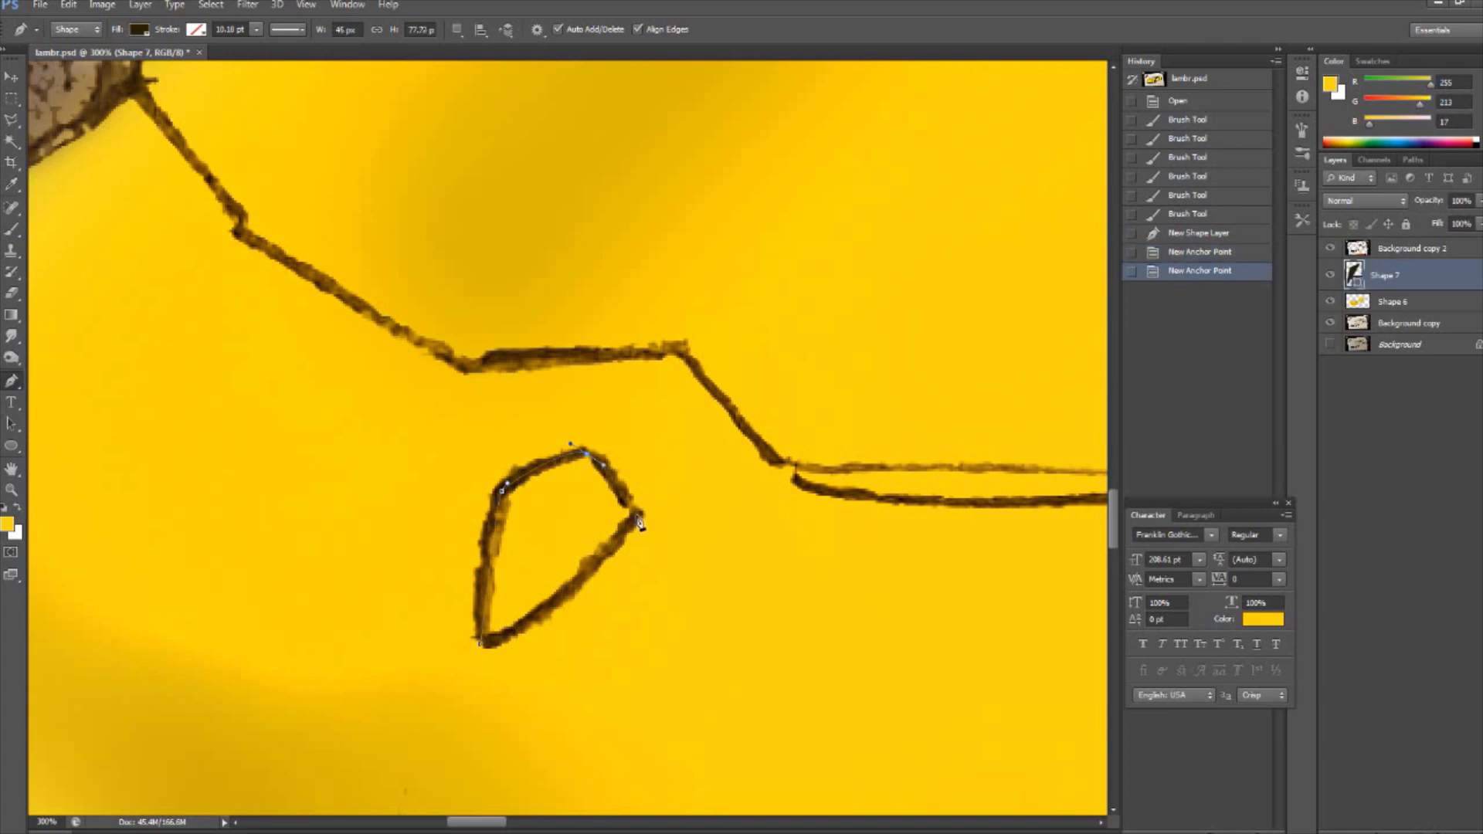
drag(630, 533, 629, 532)
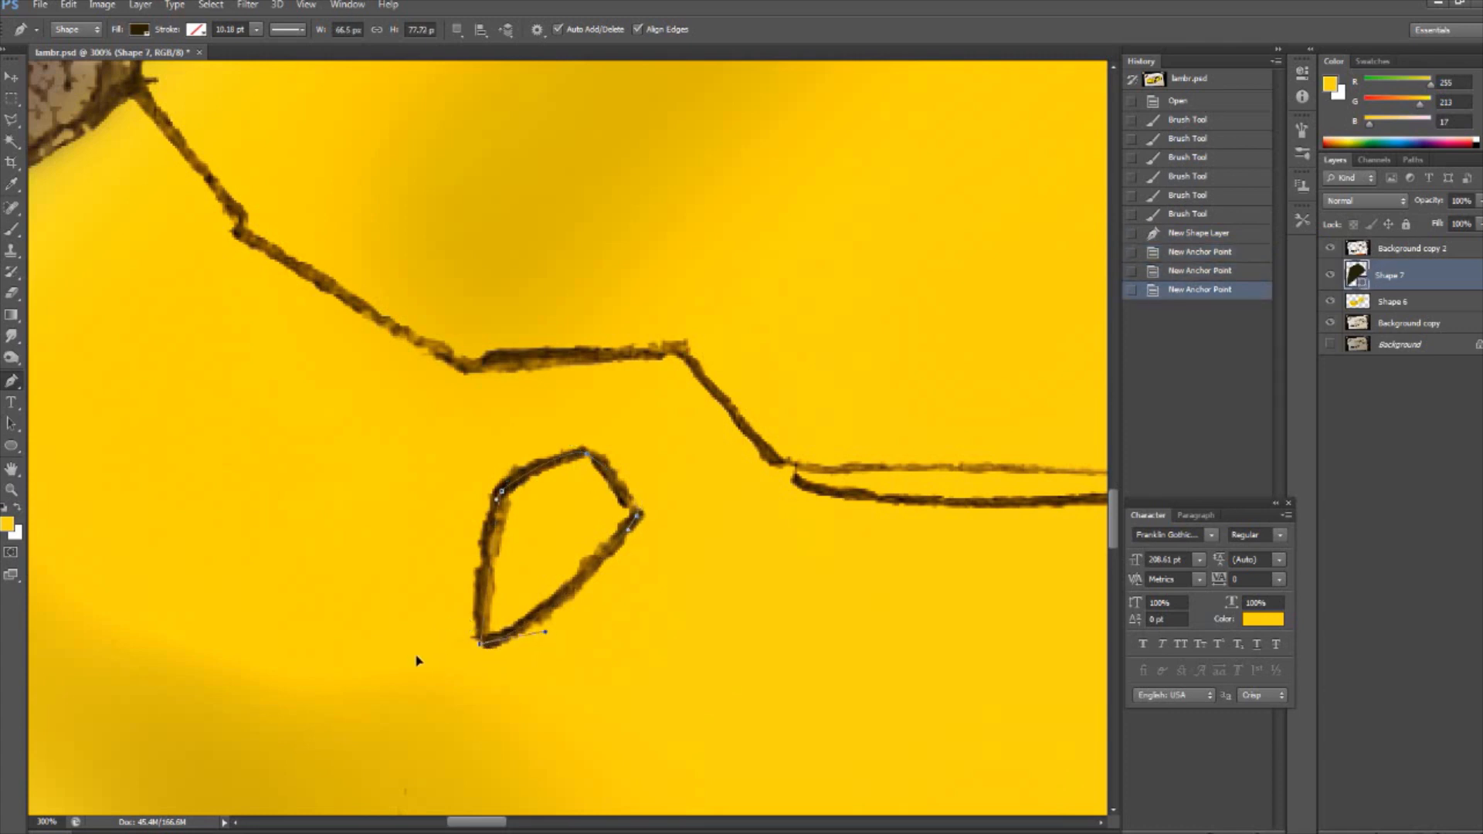
drag(416, 656, 418, 657)
- Merge the badge shape layer with the yellow Shape 6 layer and choose the Brush tool
click(11, 80)
ctrl+click(1415, 302)
right_click(1417, 303)
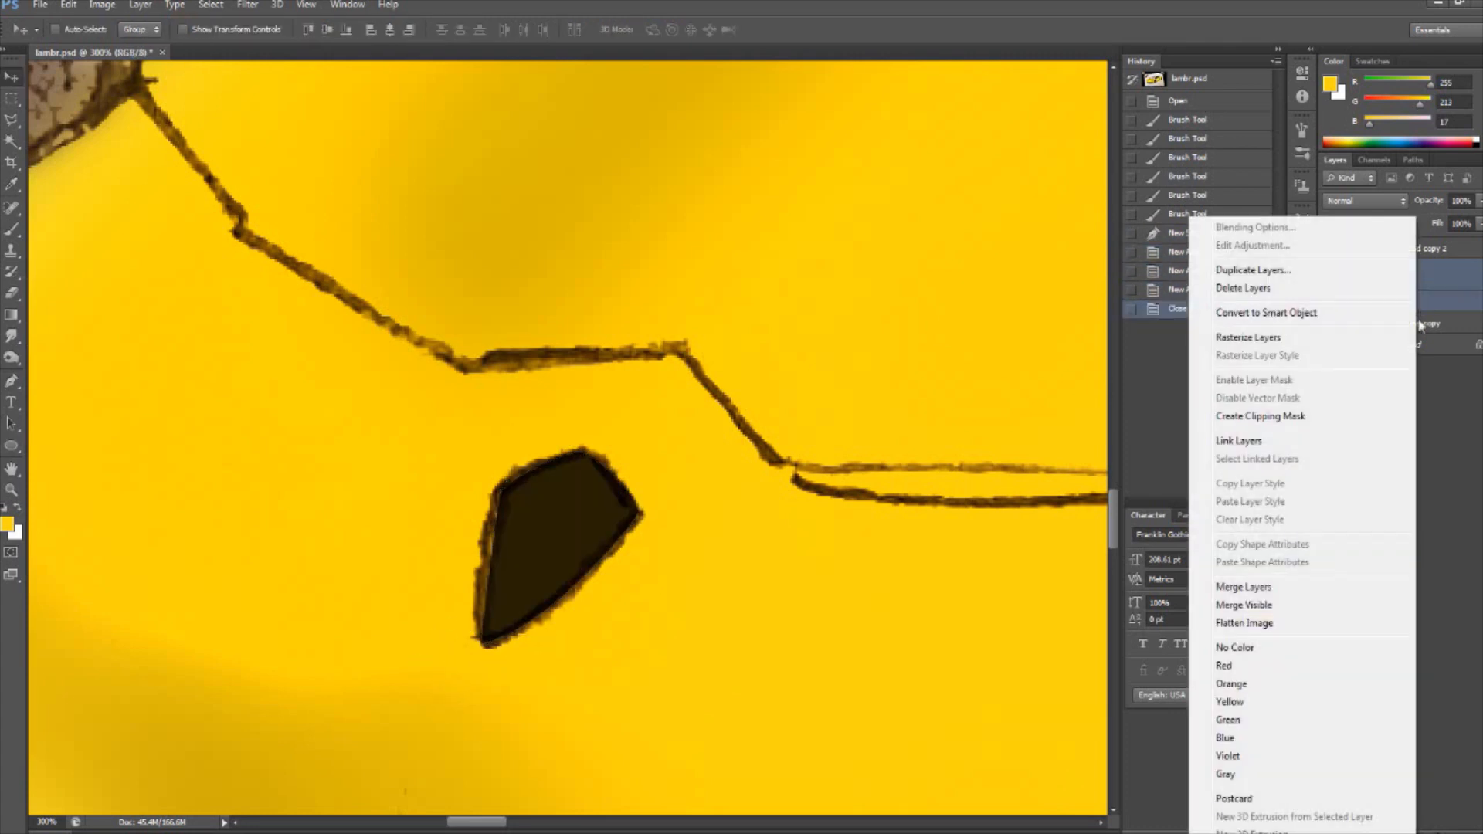
click(1250, 588)
right_click(1395, 270)
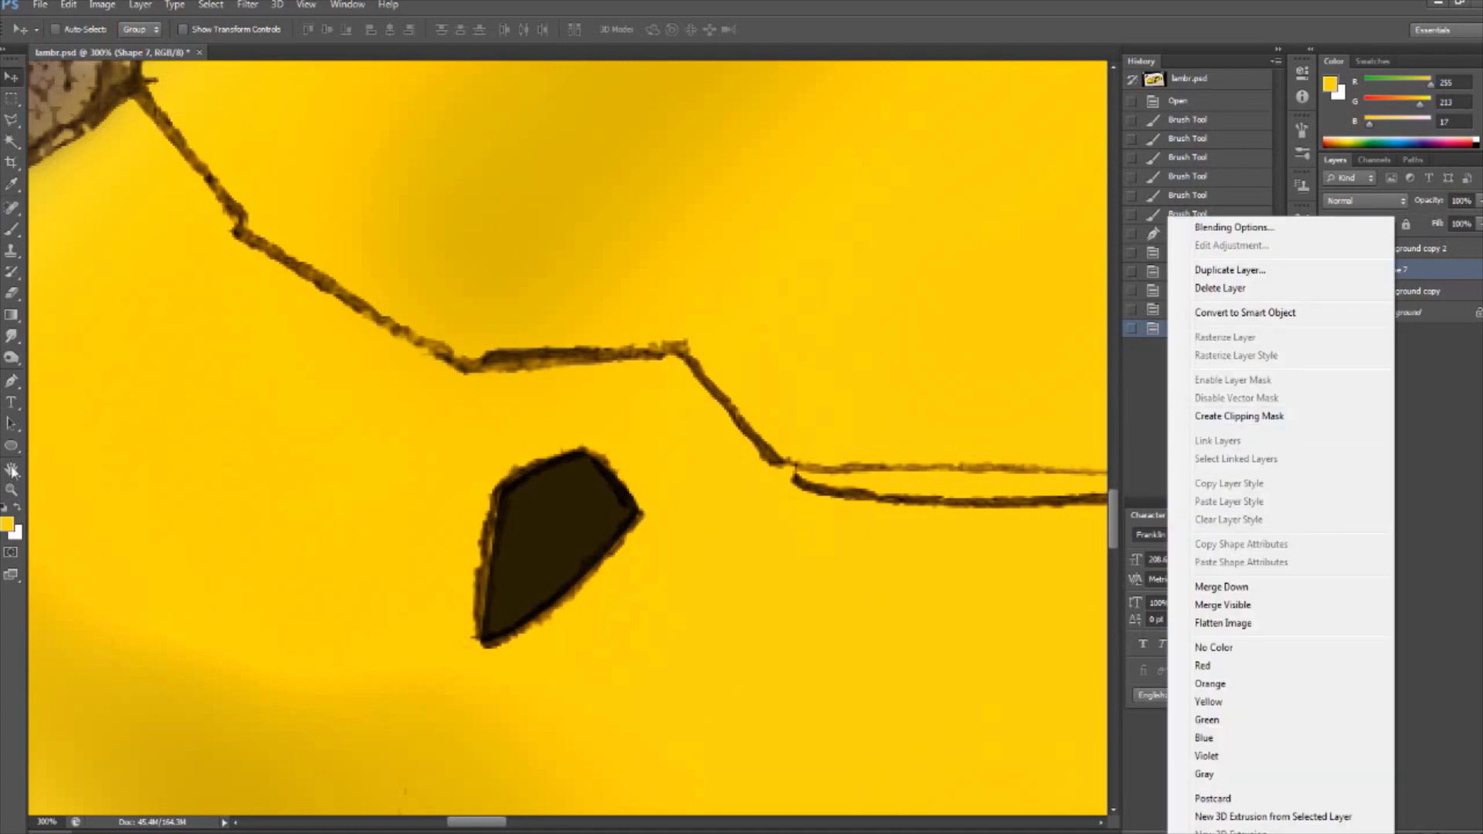
key(Escape)
key(b)
key(Escape)
right_click(60, 110)
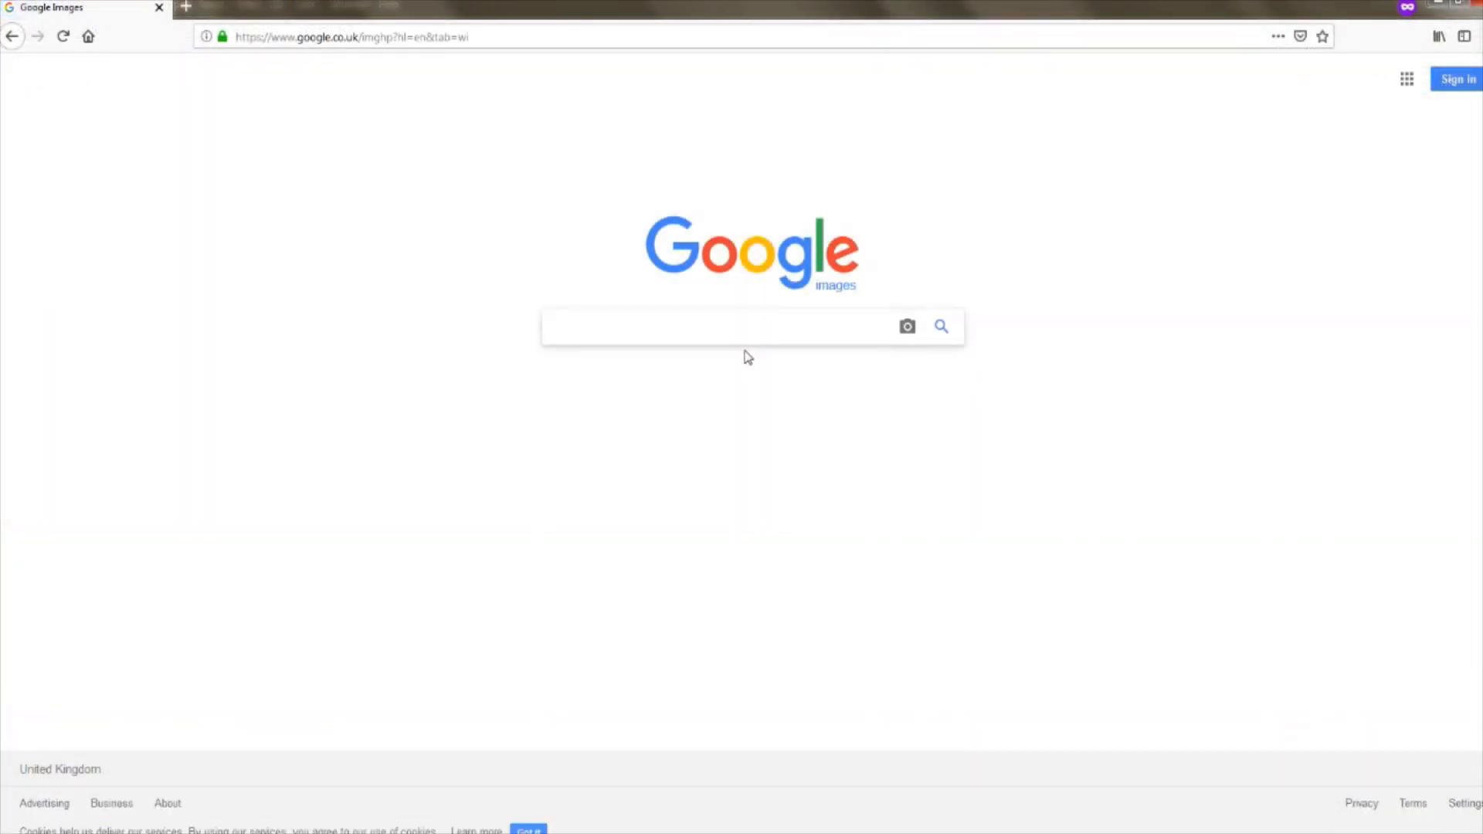
- Switch to the browser and search Google Images for a Lamborghini logo
text(lamb)
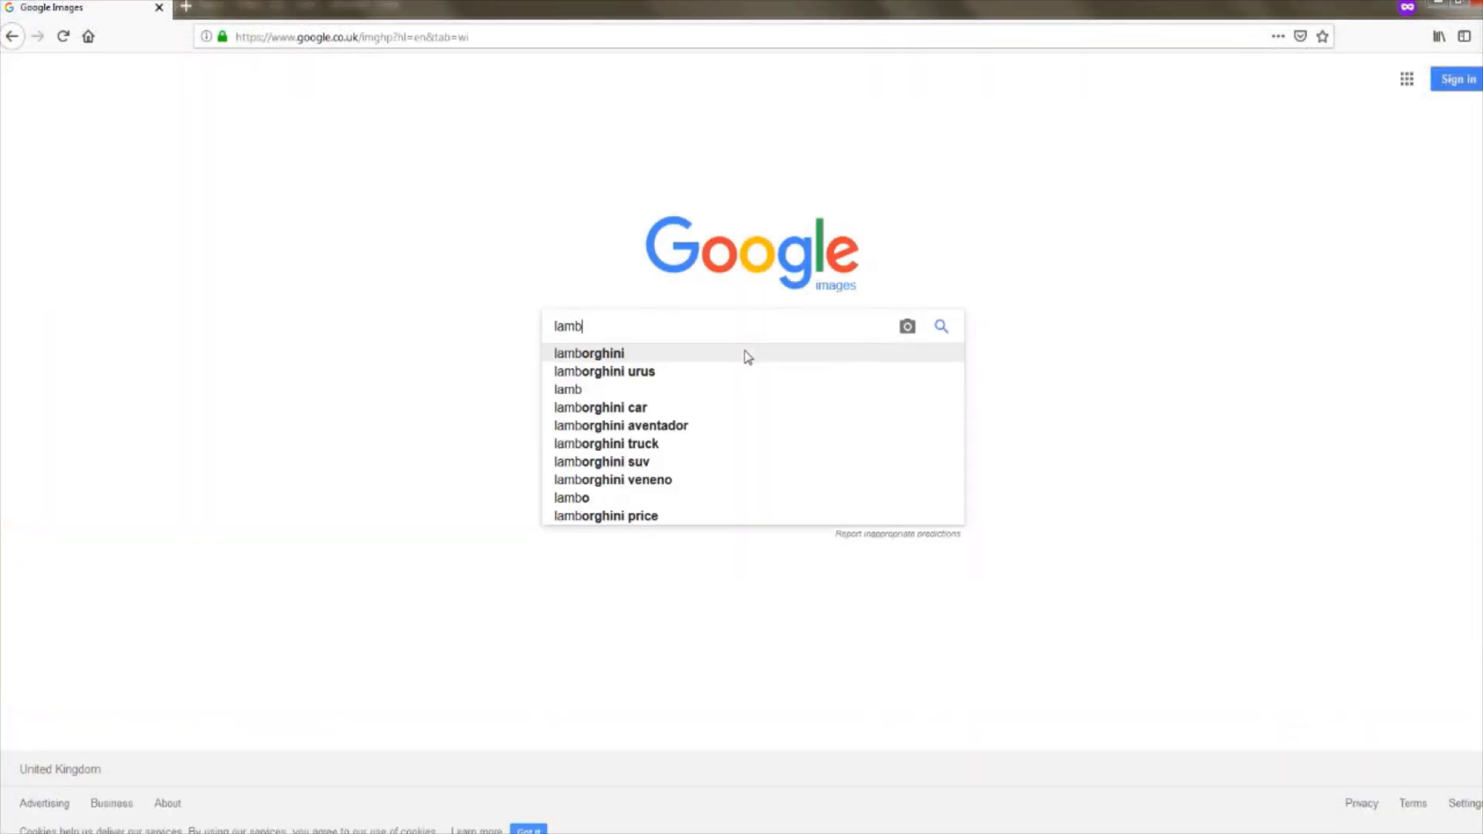
text(orghini urus)
key(BackSpace)
key(BackSpace)
key(BackSpace)
key(BackSpace)
key(BackSpace)
text(logo)
key(Return)
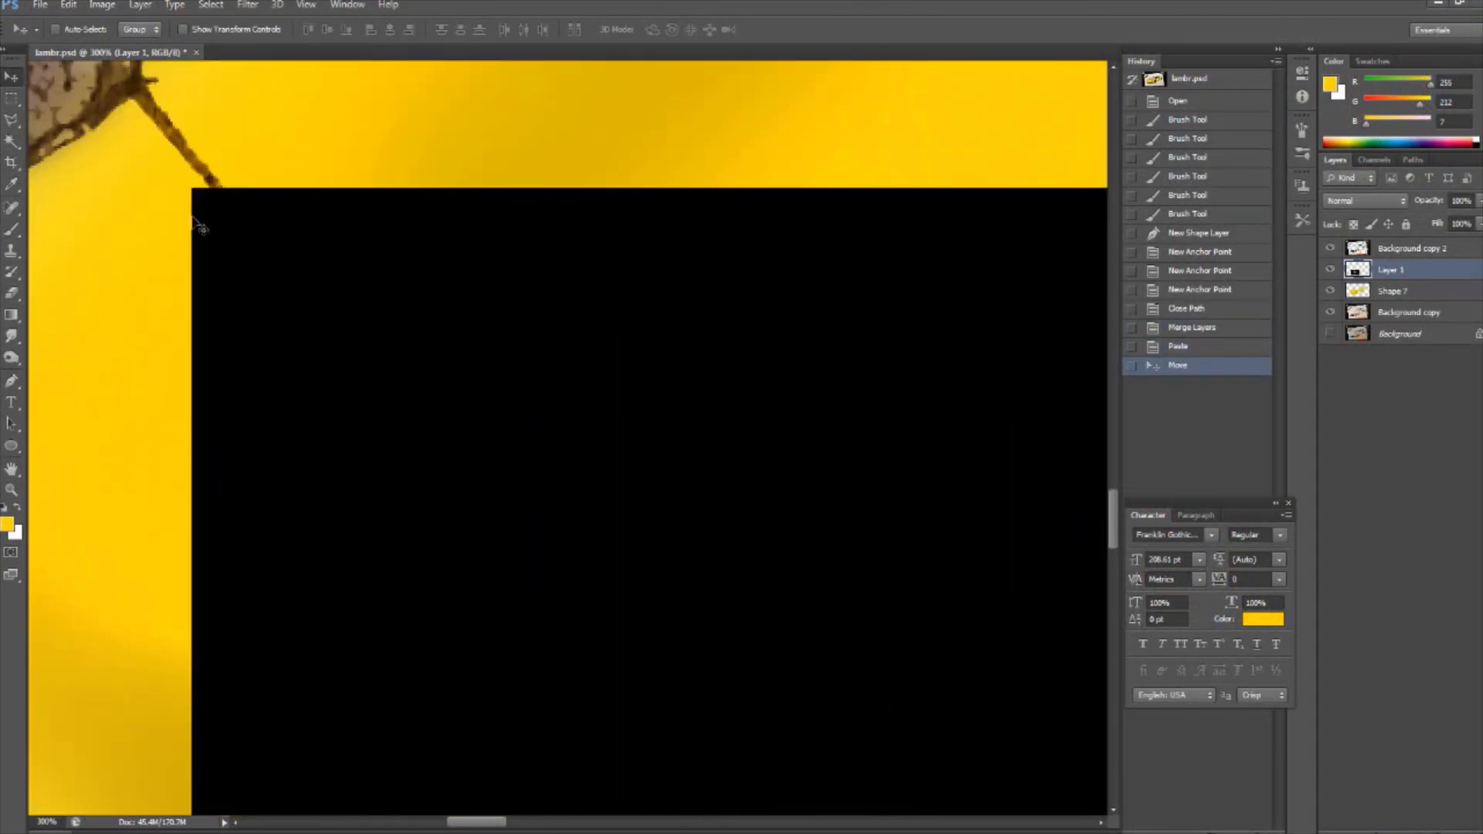
- Scale the pasted Lamborghini logo down with Free Transform until the whole shield is small enough to serve as reference
key(ctrl+t)
drag(513, 347, 703, 520)
drag(812, 568, 320, 211)
drag(214, 168, 876, 531)
drag(935, 580, 348, 211)
drag(289, 163, 925, 522)
drag(981, 568, 335, 255)
drag(276, 207, 977, 591)
drag(1021, 632, 755, 457)
drag(844, 630, 397, 325)
key(Return)
- Delete the background around the logo with the Magic Wand, deselect, and place the shield on the hood above the badge
key(w)
click(453, 248)
key(Delete)
key(ctrl+d)
key(v)
drag(682, 303, 948, 231)
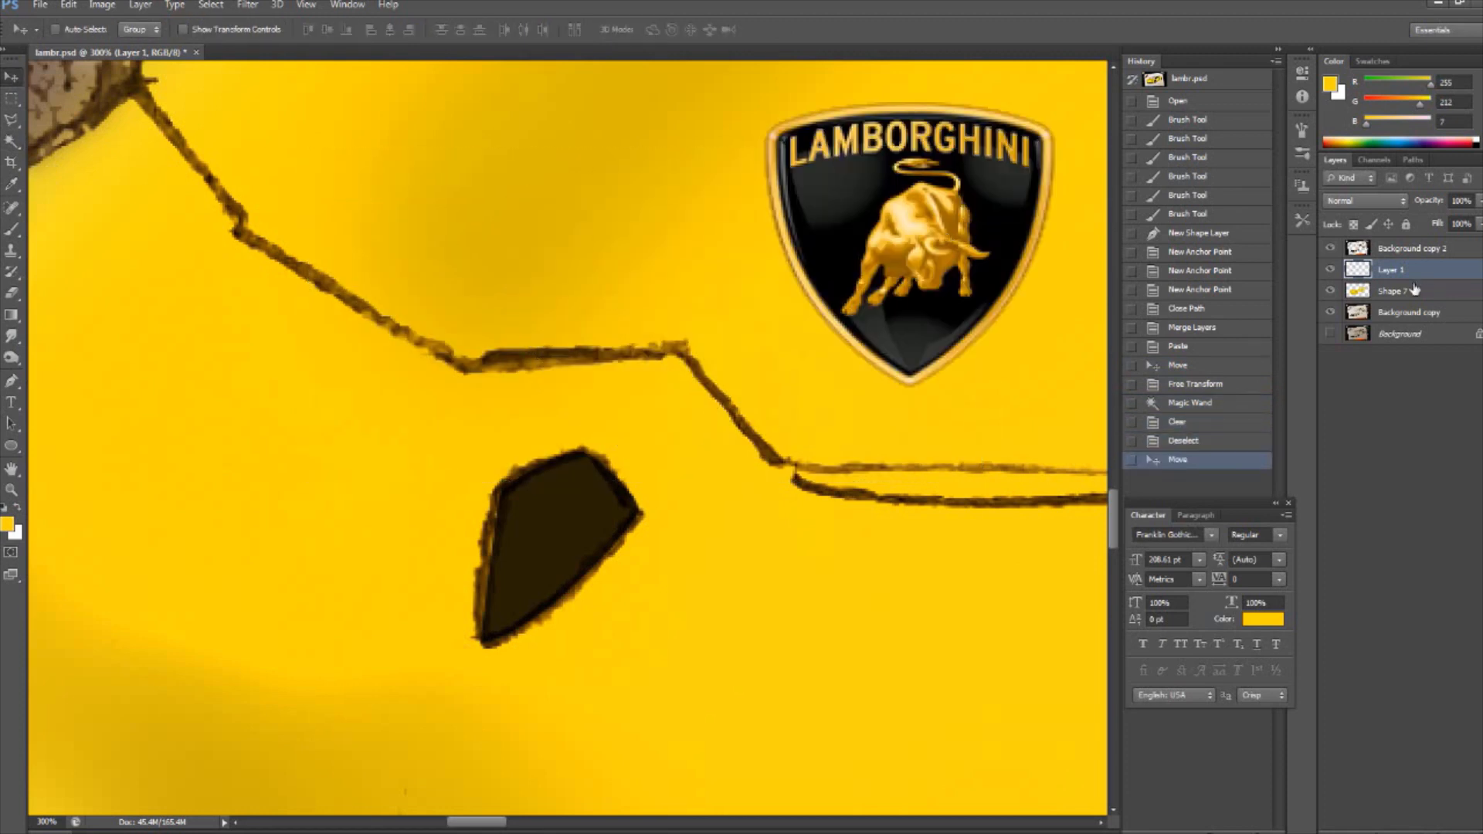
- Paint yellow lettering and a bull onto the dark badge on the Shape 7 layer with a fine brush
click(1415, 290)
key(b)
drag(512, 491, 516, 502)
drag(519, 499, 533, 495)
drag(540, 480, 567, 483)
drag(578, 473, 603, 504)
drag(609, 505, 617, 516)
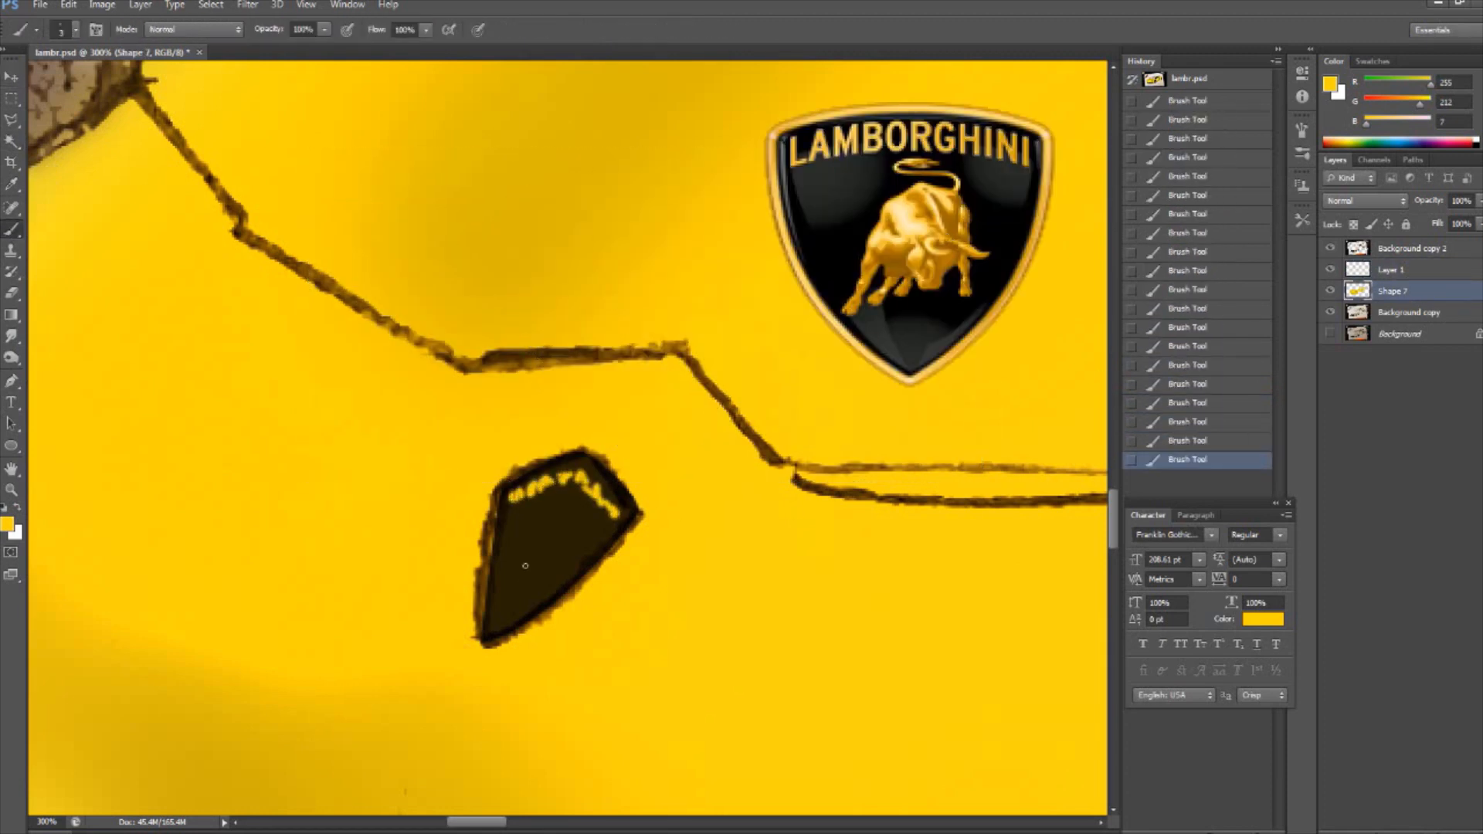
mouse_move(503, 576)
mouse_down()
mouse_move(535, 530)
mouse_move(571, 562)
mouse_up()
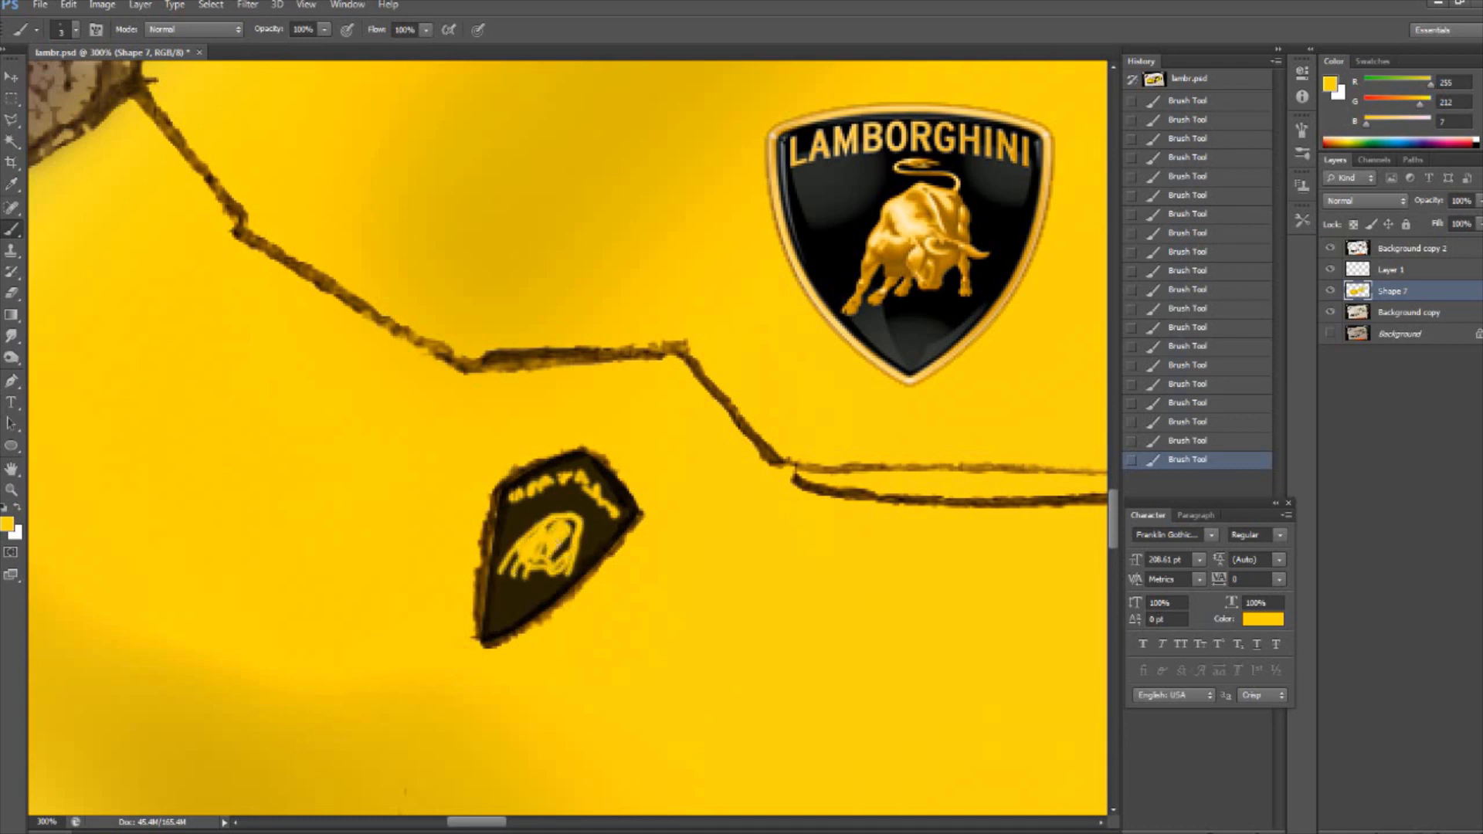
click(11, 79)
drag(906, 228, 844, 438)
key(ctrl+z)
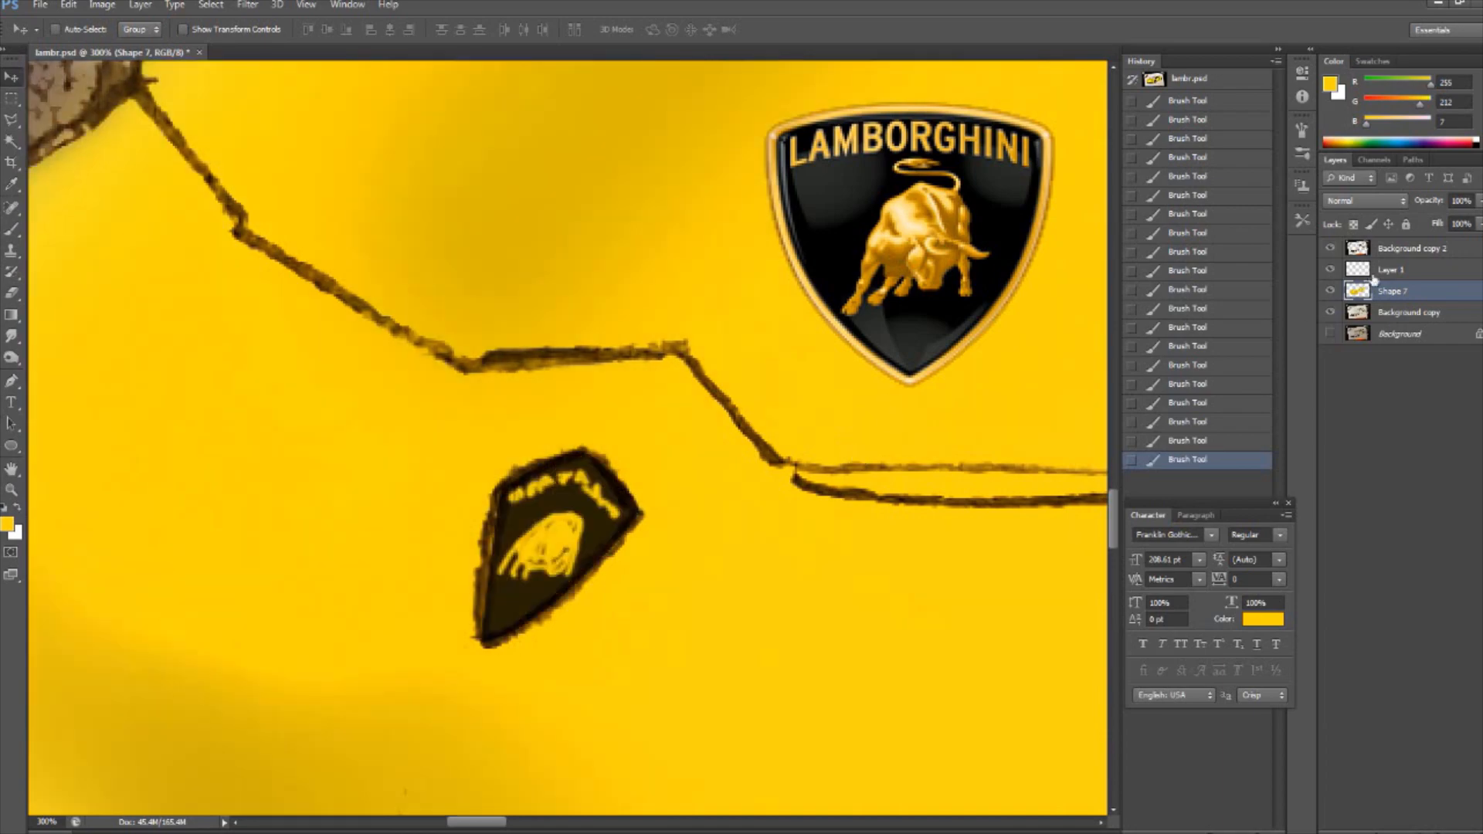
- Delete Layer 1, which holds the reference Lamborghini shield above the painted badge
click(1381, 272)
drag(989, 196, 896, 437)
key(Delete)
- Start a Pen shape at the windshield's lower rear corner, tracing up the side pillar and along the roof edge
key(ctrl+minus)
key(ctrl+minus)
key(ctrl+minus)
key(ctrl+minus)
key(ctrl+minus)
drag(608, 822, 847, 831)
scroll(975, 284, up, 2)
key(ctrl+plus)
key(ctrl+plus)
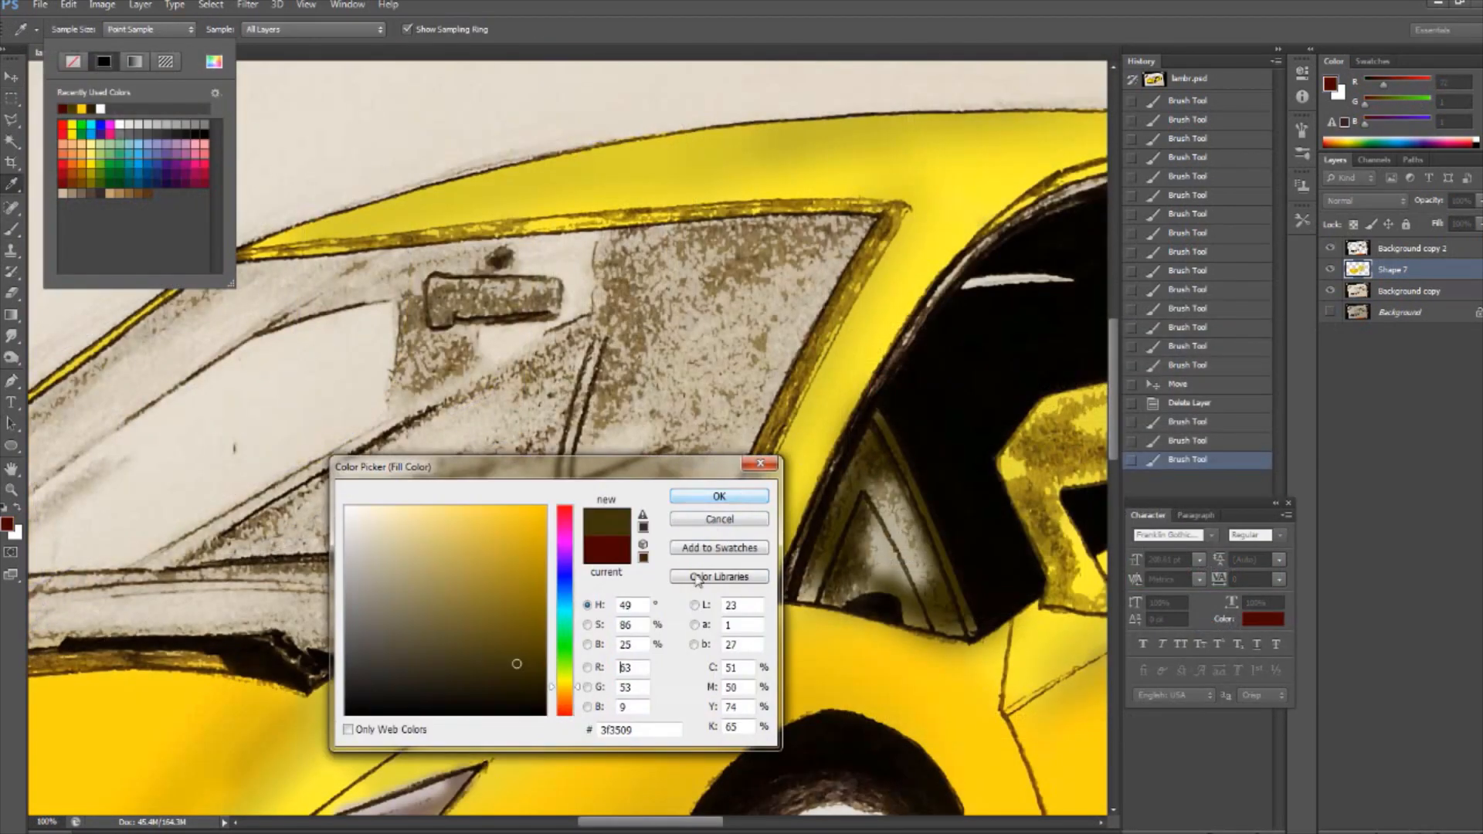
click(712, 477)
click(697, 600)
click(723, 523)
click(781, 390)
click(814, 332)
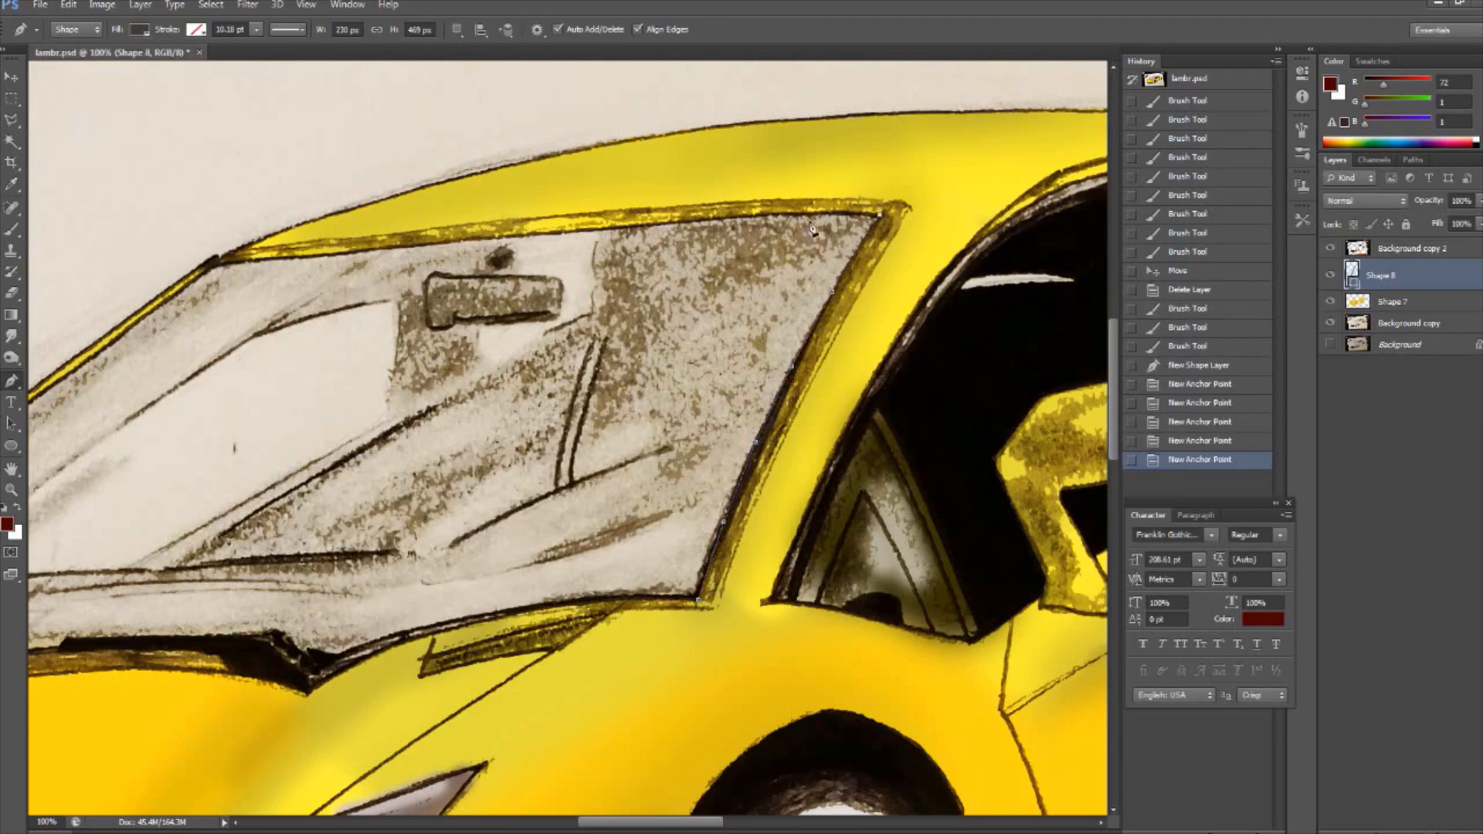
click(880, 214)
click(210, 265)
- Trace the windshield's front corner and base along the hood, and close the dark grey shape at the side pillar
scroll(210, 265, left, 5)
click(164, 598)
click(316, 687)
click(405, 677)
click(516, 668)
click(611, 674)
click(692, 694)
click(787, 639)
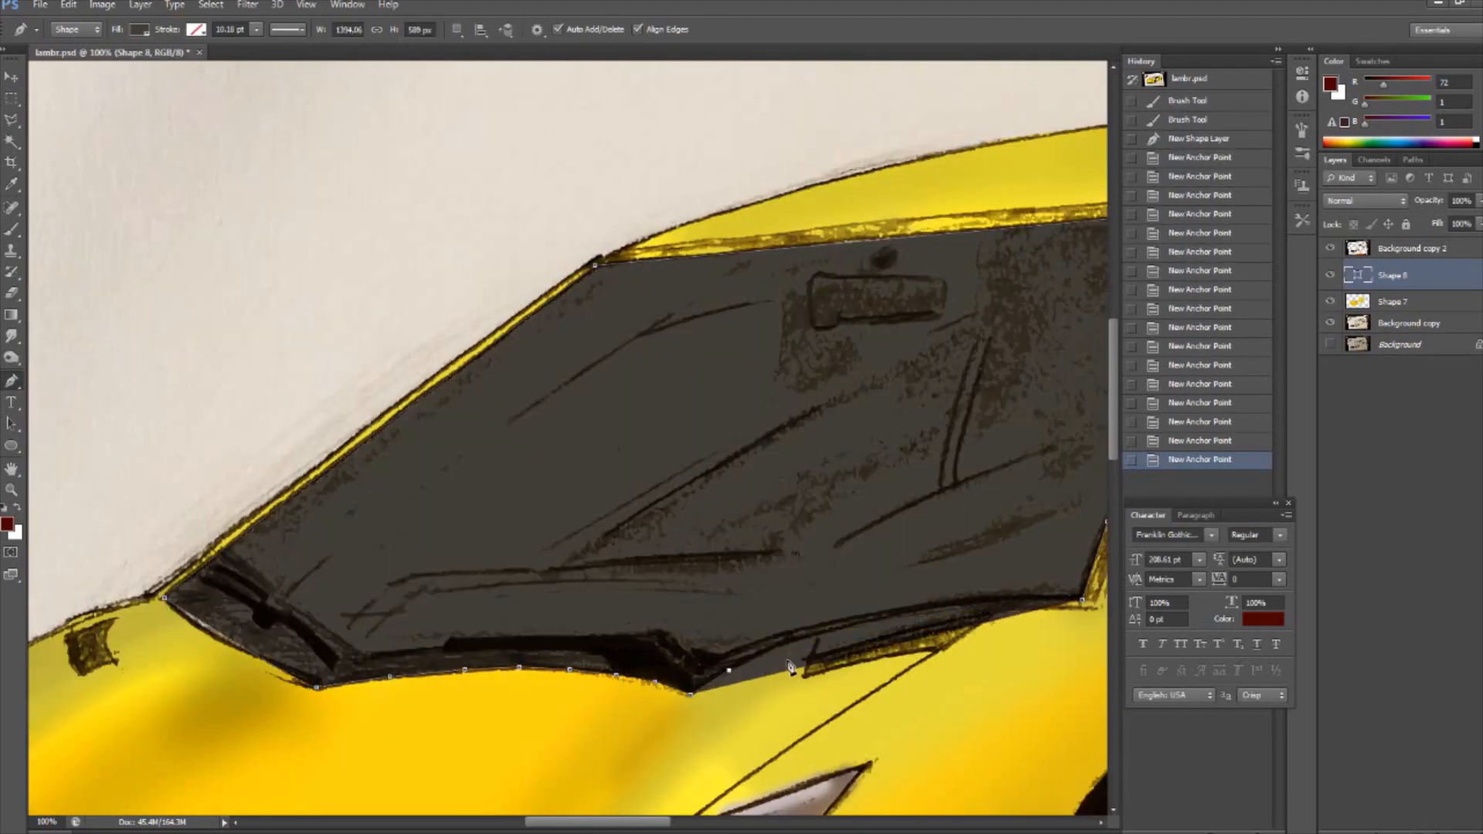
click(916, 606)
click(1083, 599)
- Start a second path in the same shape layer, tracing the rear edge and upper front edge of the small triangular side window
key(ctrl+minus)
key(ctrl+minus)
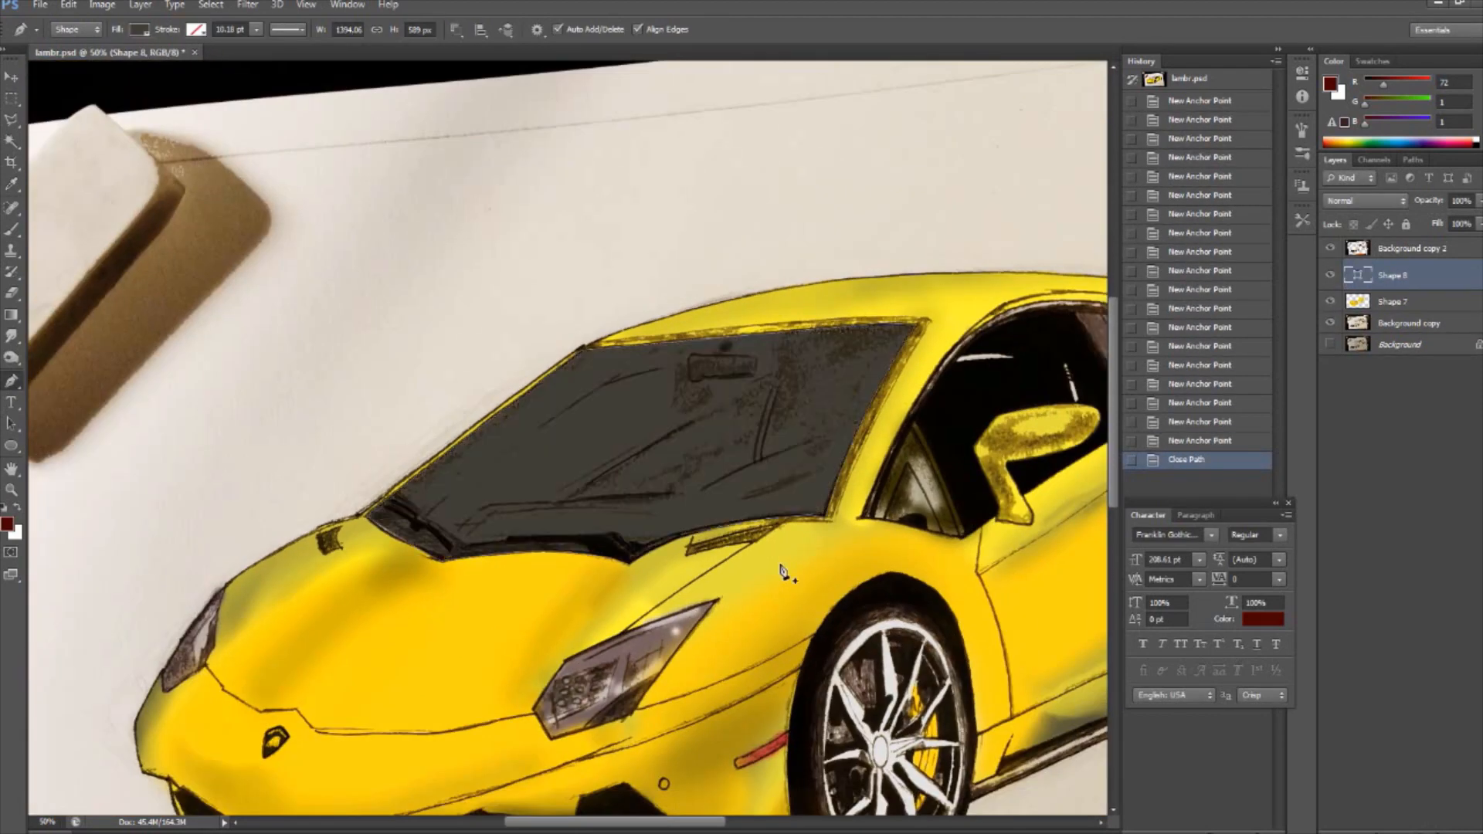
scroll(782, 572, right, 5)
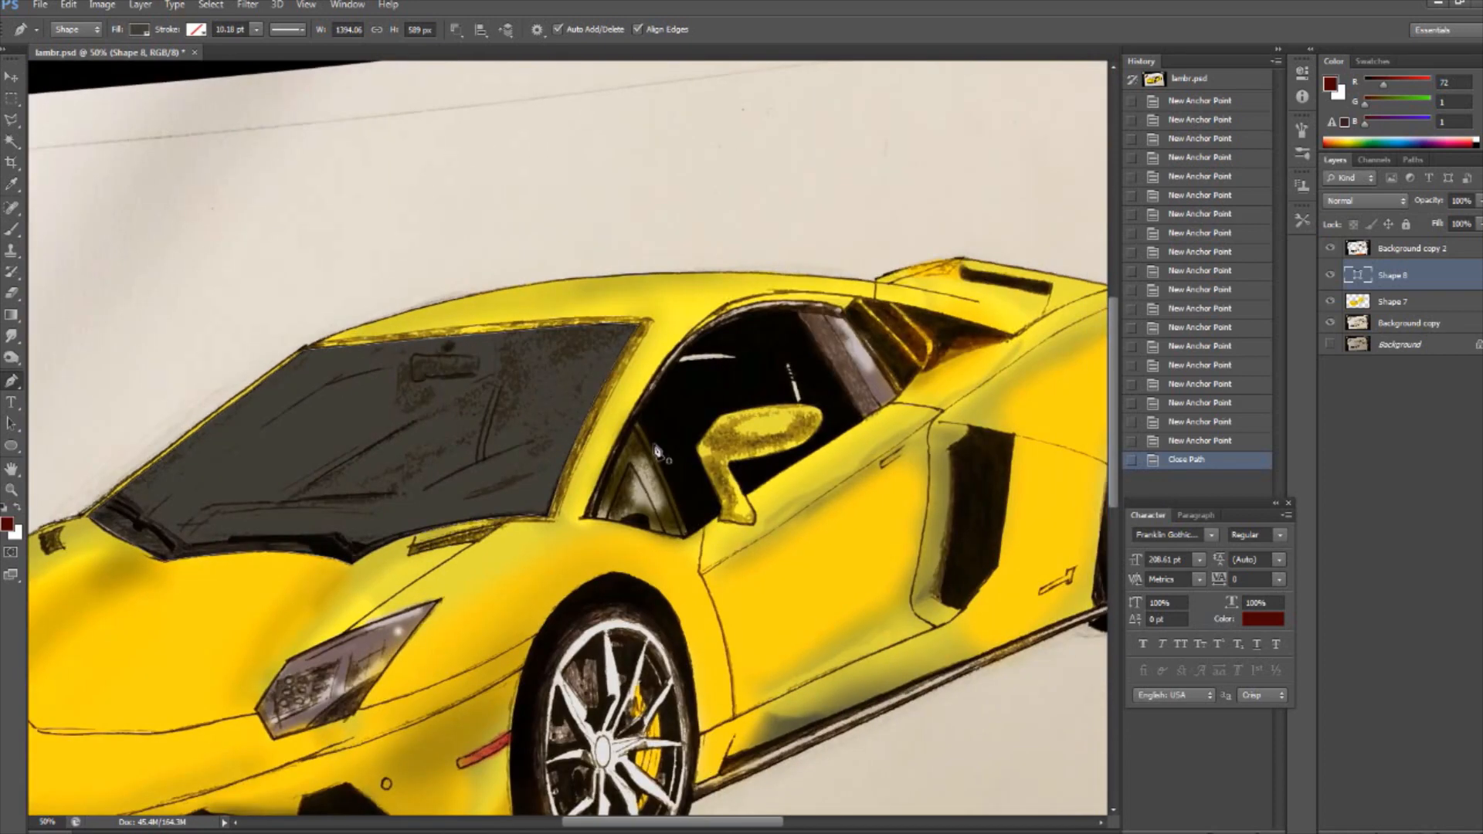
key(ctrl+plus)
key(ctrl+plus)
click(1052, 724)
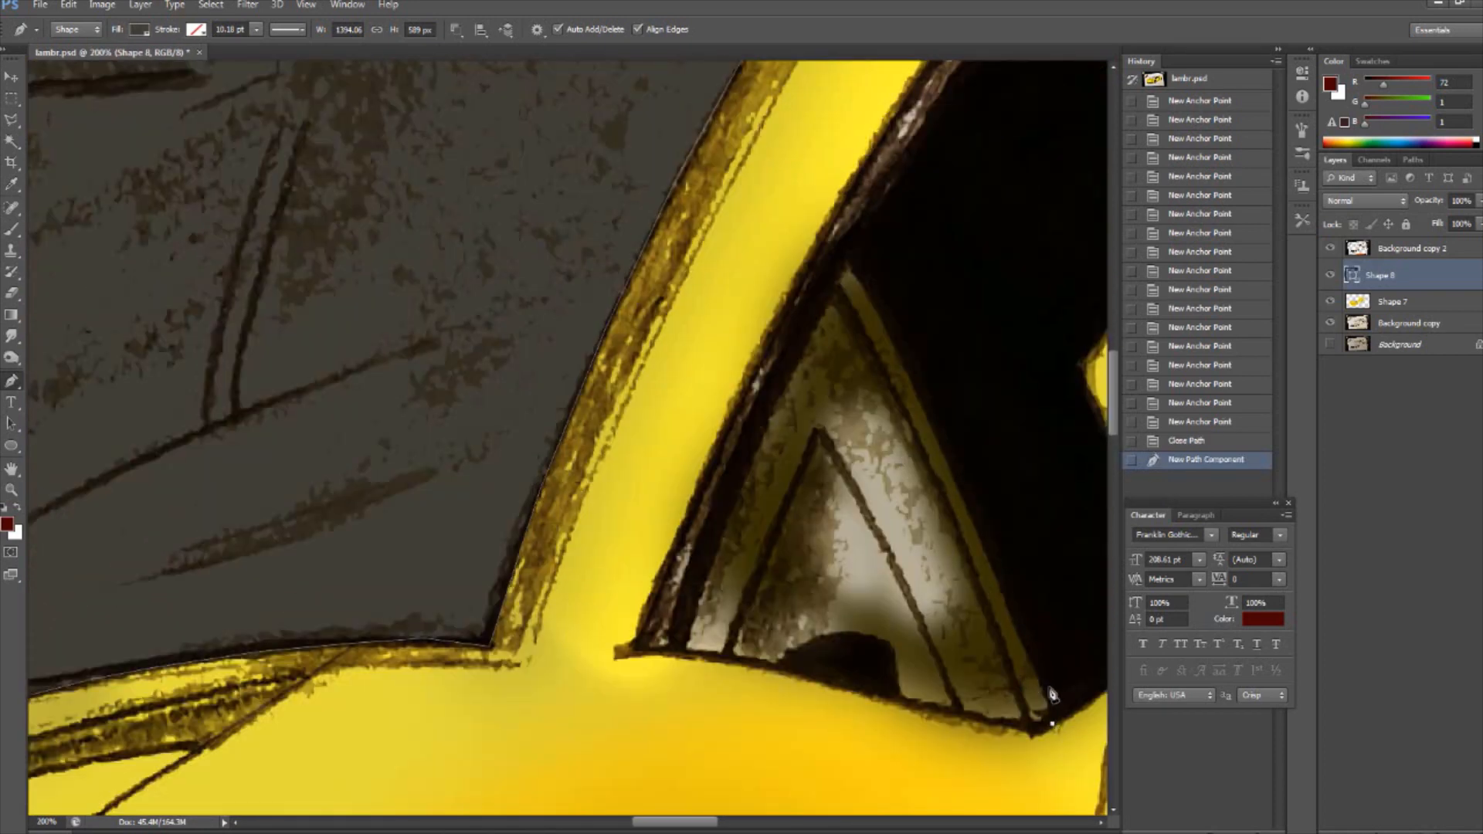
click(1052, 700)
click(972, 512)
click(898, 346)
click(848, 255)
click(842, 251)
click(781, 365)
click(738, 464)
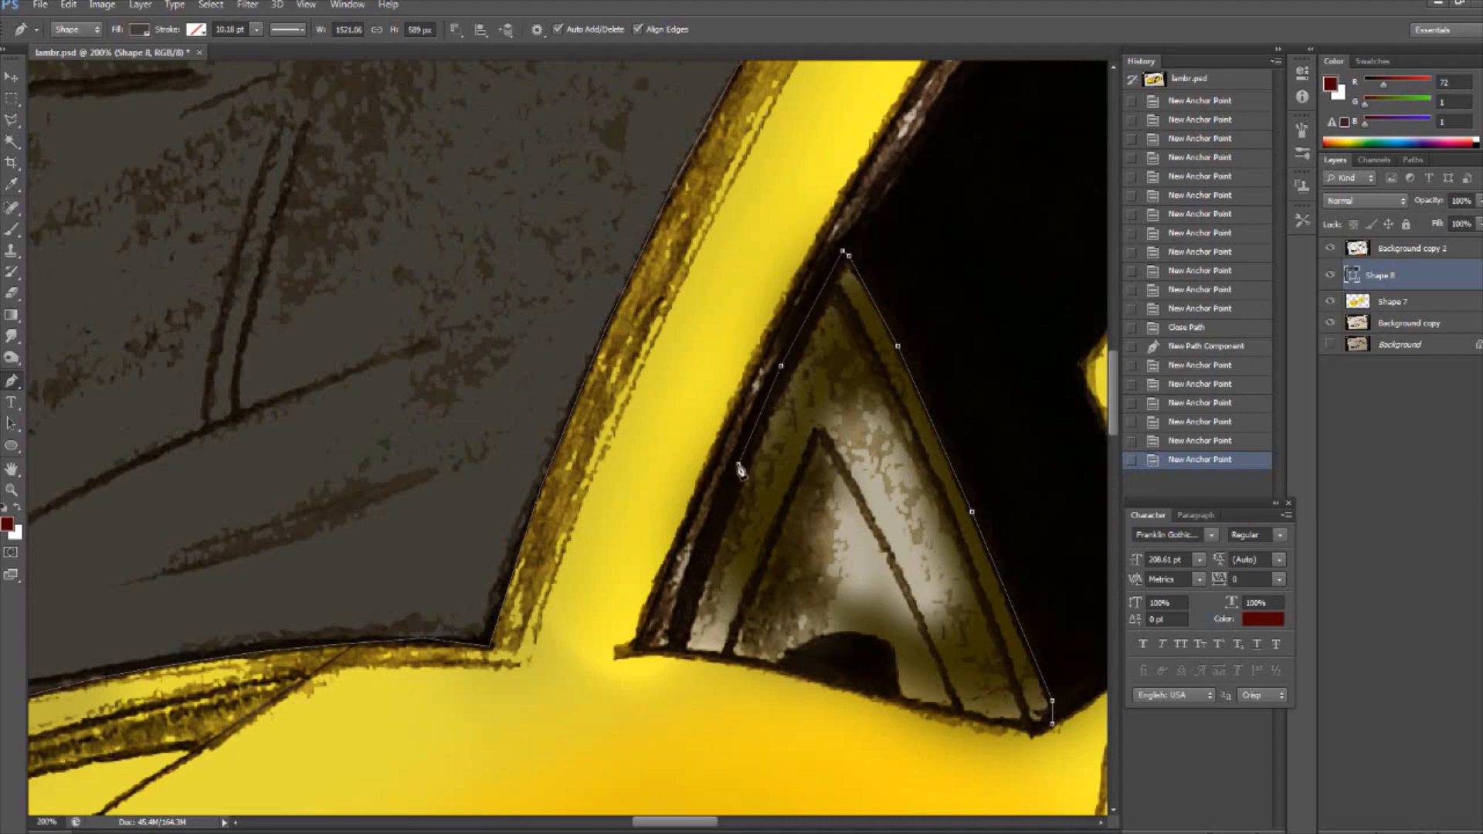
- Complete the triangular side window's outline down its front edge and along its base, closing the path
click(704, 555)
click(681, 617)
click(676, 653)
click(726, 659)
click(773, 669)
click(839, 687)
click(917, 706)
click(986, 721)
click(1037, 730)
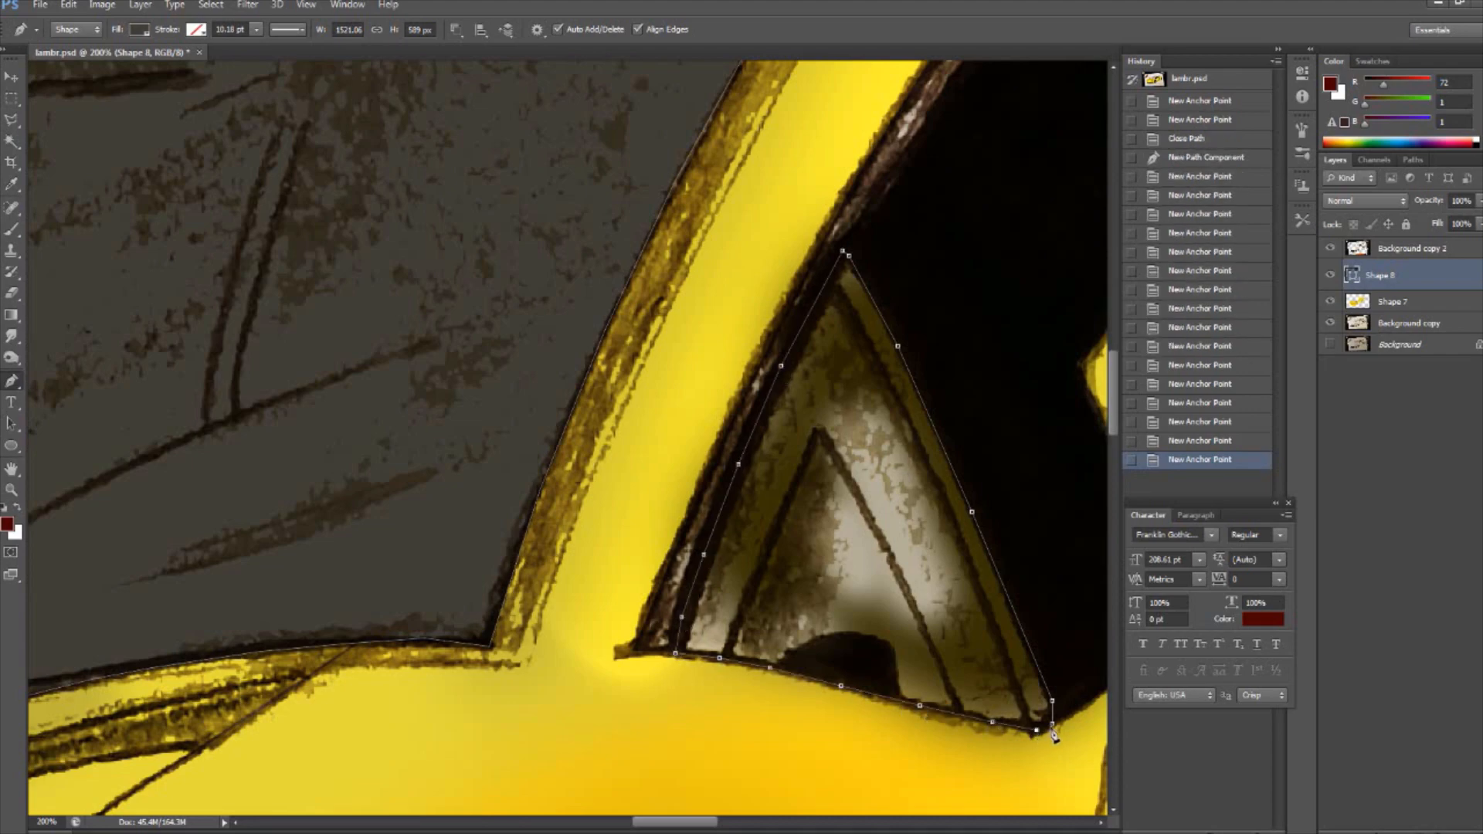
click(1052, 724)
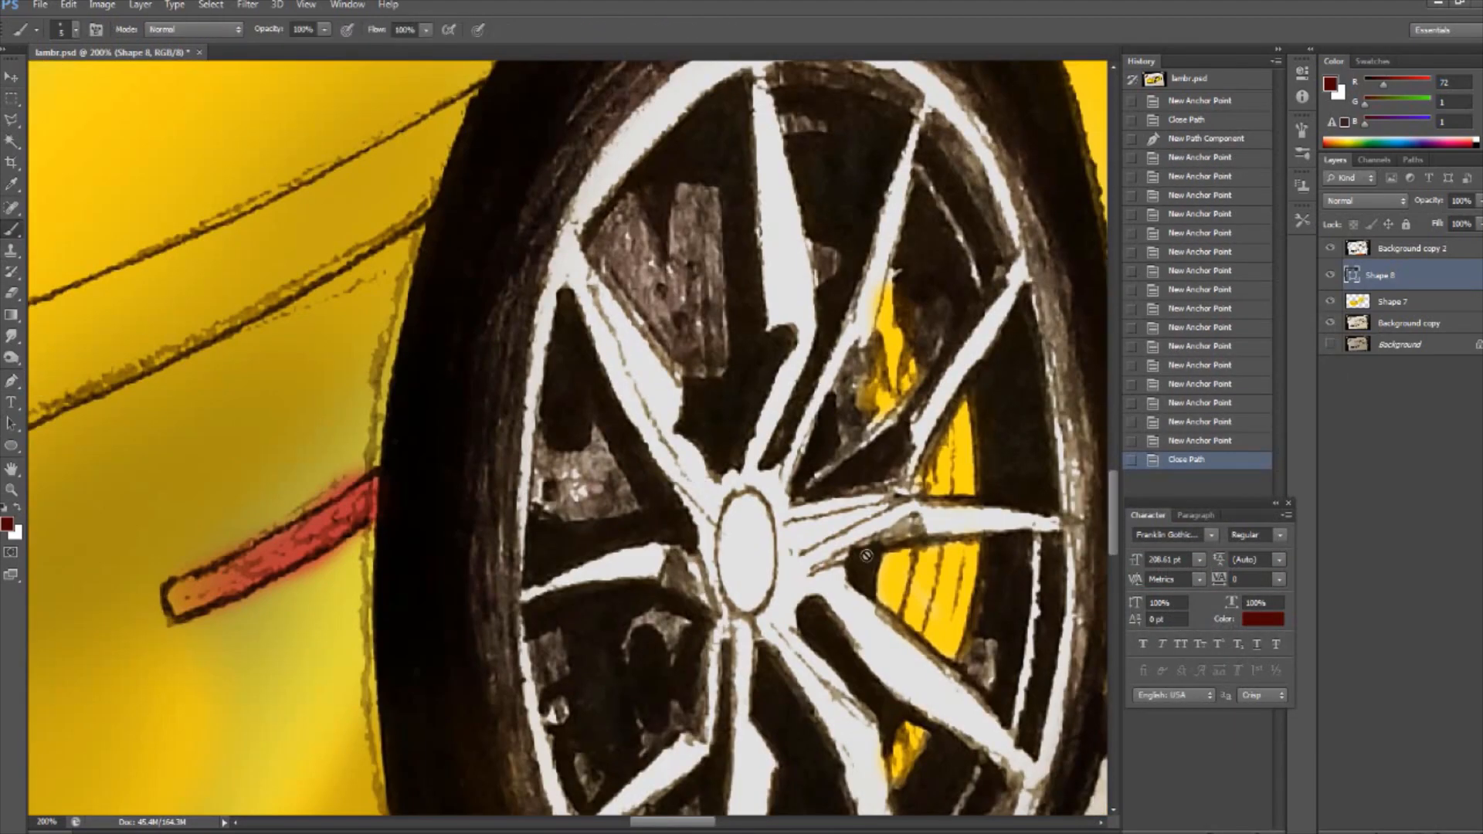
- Sample a near-black colour, enlarge the brush and paint the centre caps of both wheels on the Shape 7 layer
click(7, 524)
click(724, 421)
click(718, 496)
click(76, 30)
drag(24, 83, 34, 83)
mouse_move(738, 590)
mouse_down()
mouse_move(771, 532)
mouse_move(759, 596)
mouse_move(740, 519)
mouse_move(747, 615)
mouse_up()
mouse_move(748, 615)
mouse_down()
mouse_move(755, 513)
mouse_move(733, 563)
mouse_up()
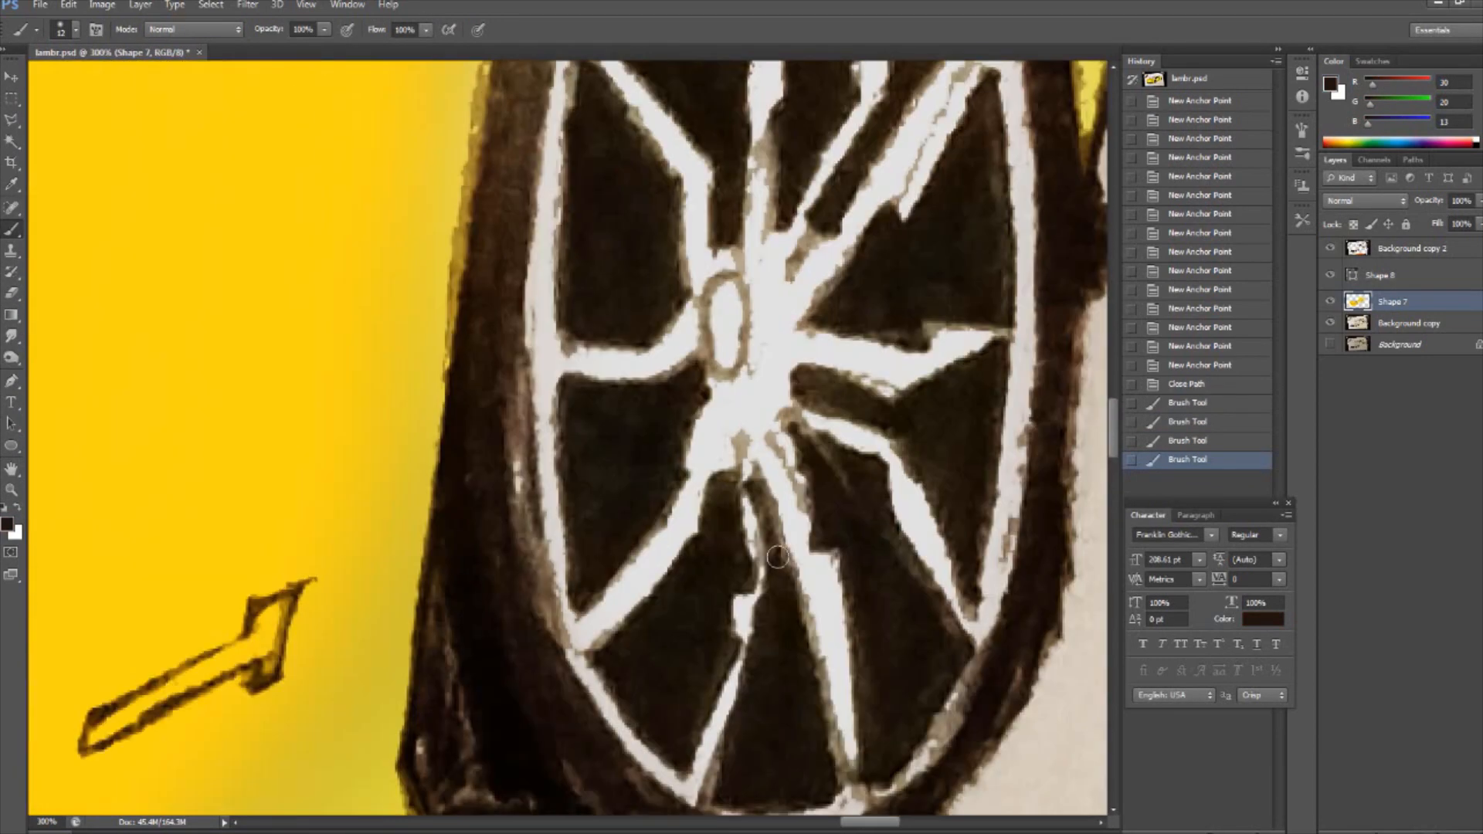
mouse_move(722, 370)
mouse_down()
mouse_move(753, 363)
mouse_move(742, 321)
mouse_move(738, 368)
mouse_move(764, 310)
mouse_move(750, 334)
mouse_up()
- Sample the body yellow and paint a small emblem on the front wheel's dark centre cap with a fine brush
click(8, 524)
click(255, 387)
click(727, 485)
click(76, 30)
key(Return)
scroll(579, 409, down, 4)
scroll(126, 568, up, 5)
drag(149, 695, 807, 301)
drag(463, 575, 467, 589)
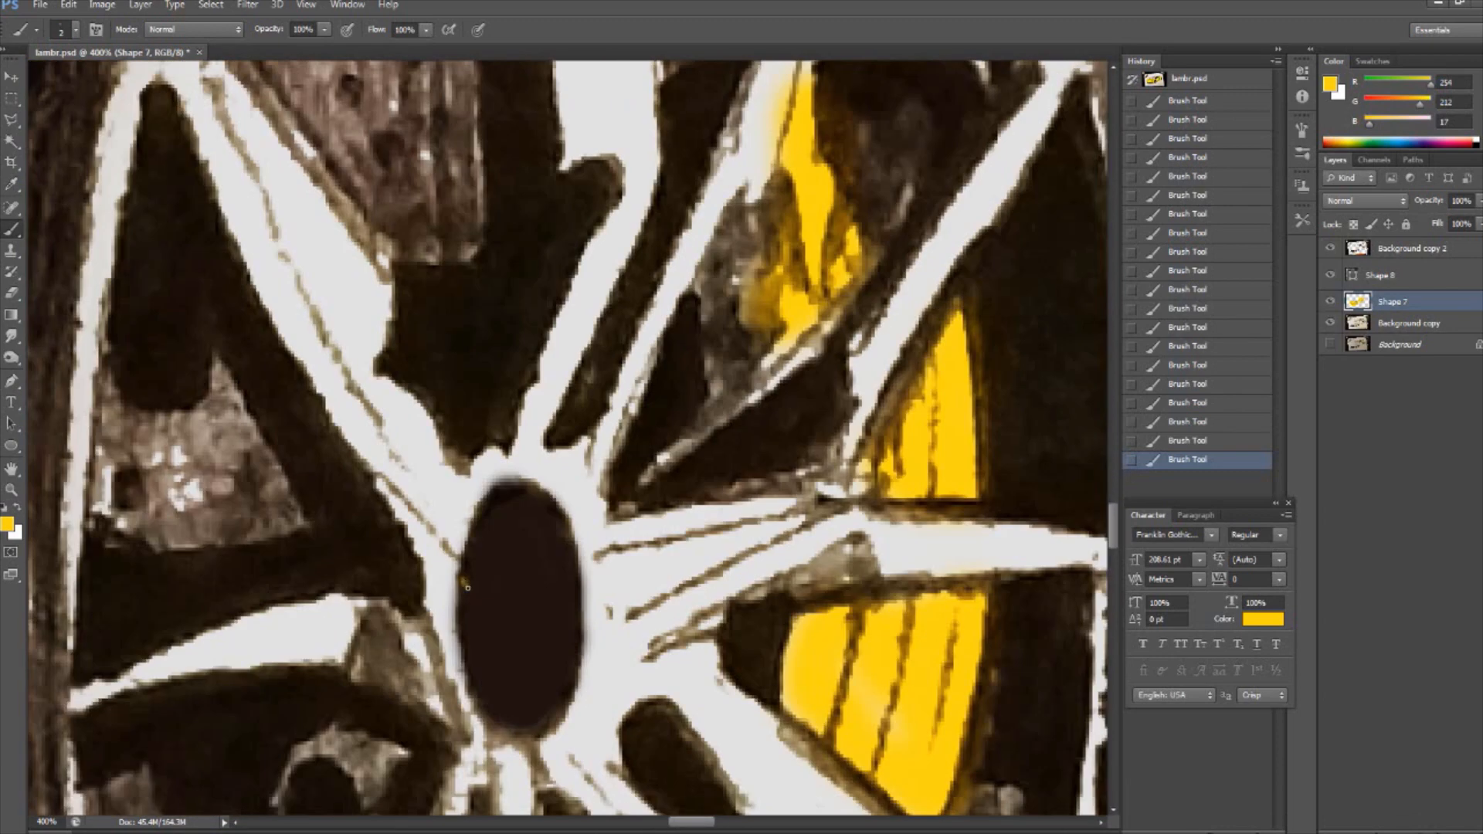
drag(509, 510, 563, 551)
drag(497, 637, 541, 653)
mouse_move(502, 591)
mouse_down()
mouse_move(558, 634)
mouse_move(539, 635)
mouse_up()
- Delete the Shape 8 layer
key(ctrl+minus)
key(ctrl+minus)
key(ctrl+minus)
key(ctrl+minus)
key(ctrl+minus)
key(ctrl+minus)
click(1381, 276)
key(Delete)
- Set the Pen tool's shape fill to the dark grey sampled from the windshield
key(p)
click(139, 30)
click(214, 61)
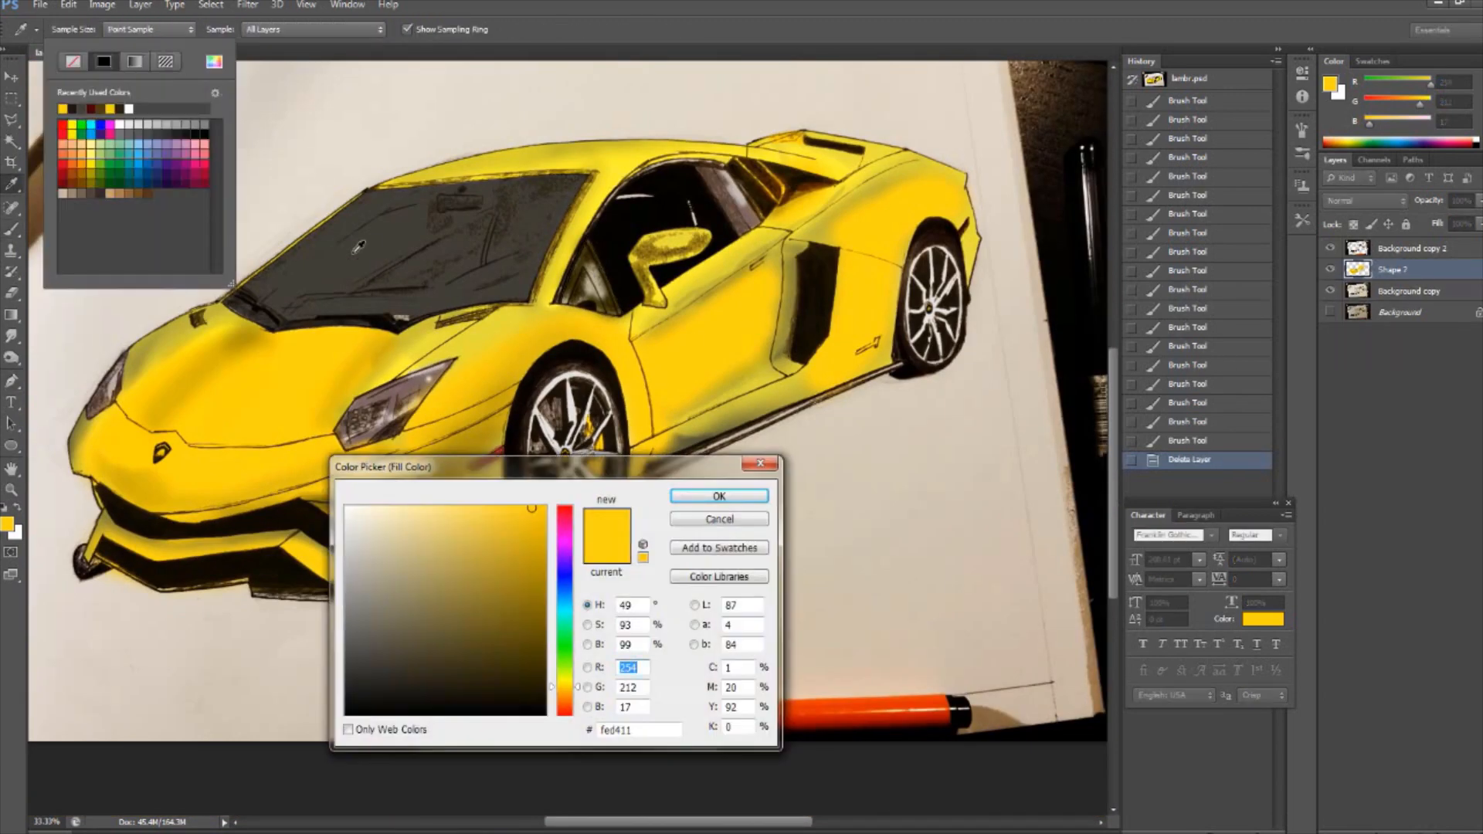
click(357, 251)
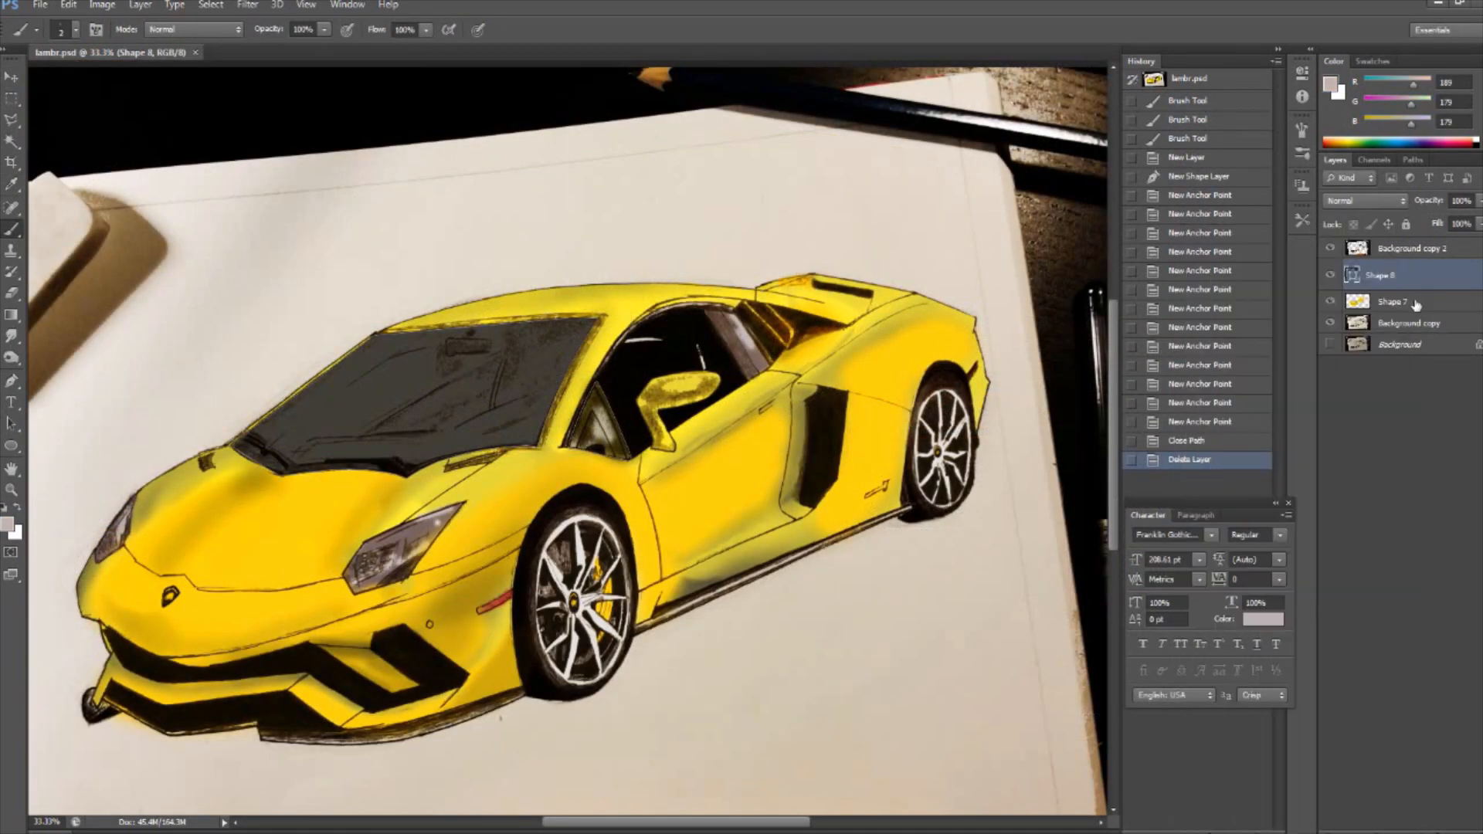
- Rasterize the window shape layer and merge it with the painted Shape 7 layer
shift+click(1416, 305)
right_click(1421, 303)
click(1313, 338)
right_click(1413, 294)
click(1306, 587)
- Enlarge the soft brush and paint a light grey reflection at the windshield's lower corner near the side pillar
click(76, 30)
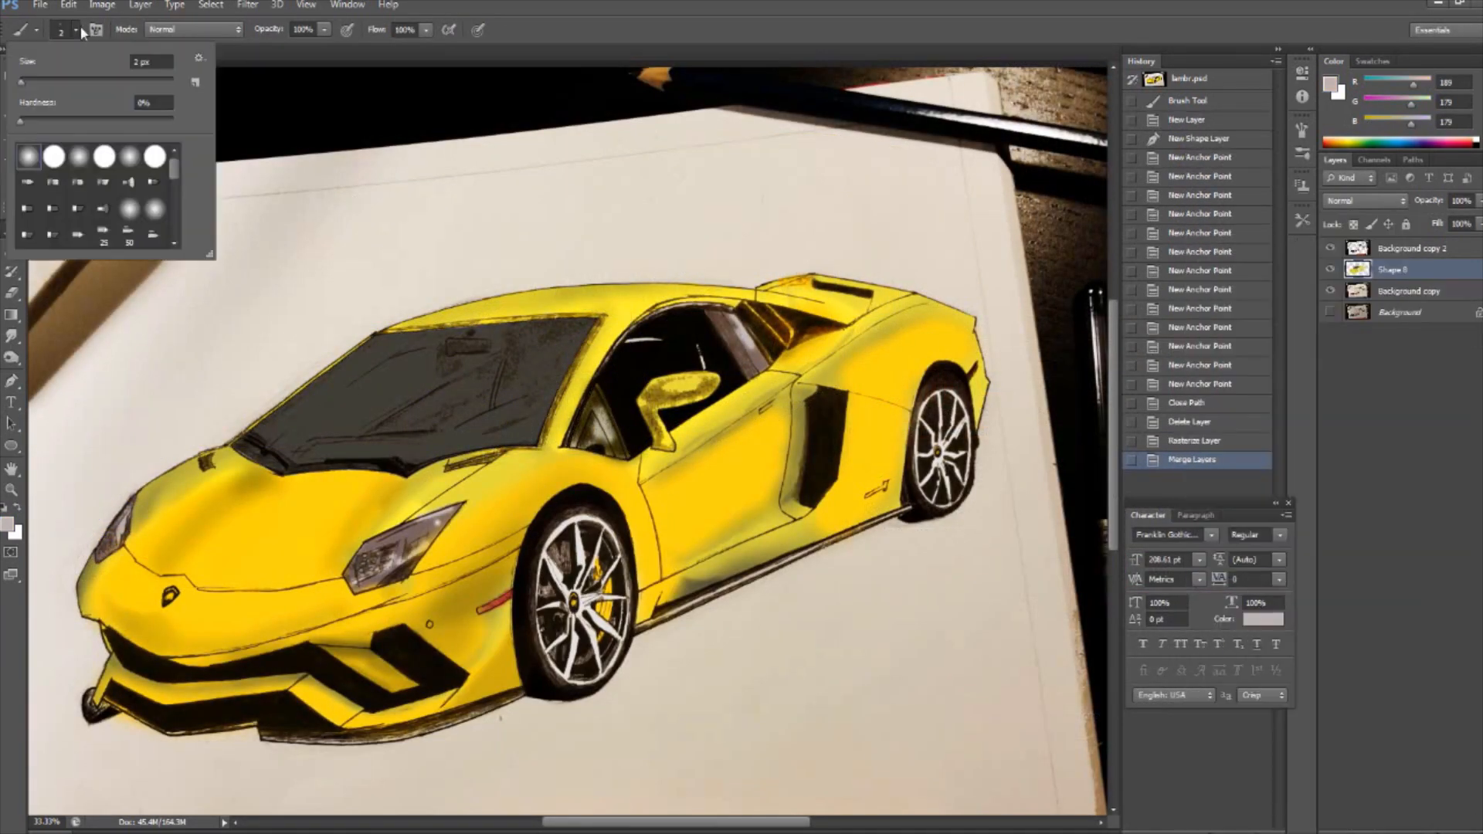
drag(20, 85, 31, 87)
drag(531, 405, 487, 431)
- Try light grey reflection streaks across the windshield's base, front edge and middle, undoing each stroke
drag(320, 453, 424, 428)
key(ctrl+z)
drag(358, 358, 286, 438)
key(ctrl+z)
key(ctrl+z)
mouse_move(409, 356)
mouse_down()
mouse_move(436, 424)
mouse_move(364, 382)
mouse_up()
key(ctrl+z)
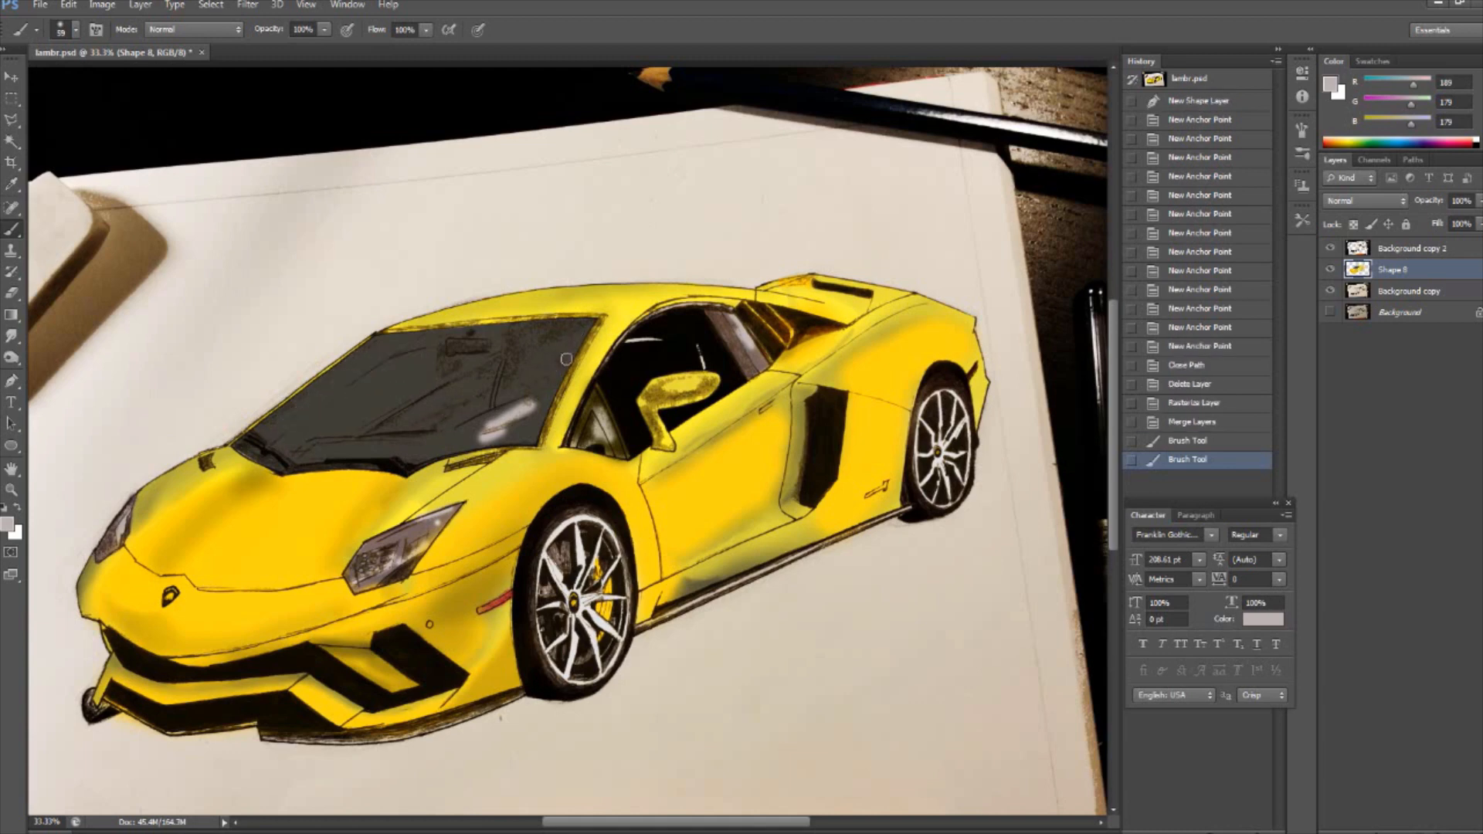
drag(480, 415, 440, 445)
key(ctrl+z)
- Paint light grey reflections along the windshield's side pillar, front corner and base
drag(570, 343, 516, 412)
mouse_move(287, 452)
mouse_down()
mouse_move(337, 450)
mouse_move(261, 436)
mouse_up()
drag(260, 431, 290, 405)
click(941, 254)
drag(340, 461, 414, 469)
drag(510, 442, 545, 421)
mouse_move(541, 429)
mouse_down()
mouse_move(567, 381)
mouse_move(528, 391)
mouse_up()
- Sample the windshield's dark grey and paint over the inner edges of the reflections to narrow them
click(9, 524)
click(529, 374)
click(734, 481)
mouse_move(536, 387)
mouse_down()
mouse_move(508, 410)
mouse_move(518, 421)
mouse_up()
drag(559, 380, 513, 422)
drag(539, 396, 518, 414)
drag(344, 445, 300, 460)
drag(346, 447, 298, 458)
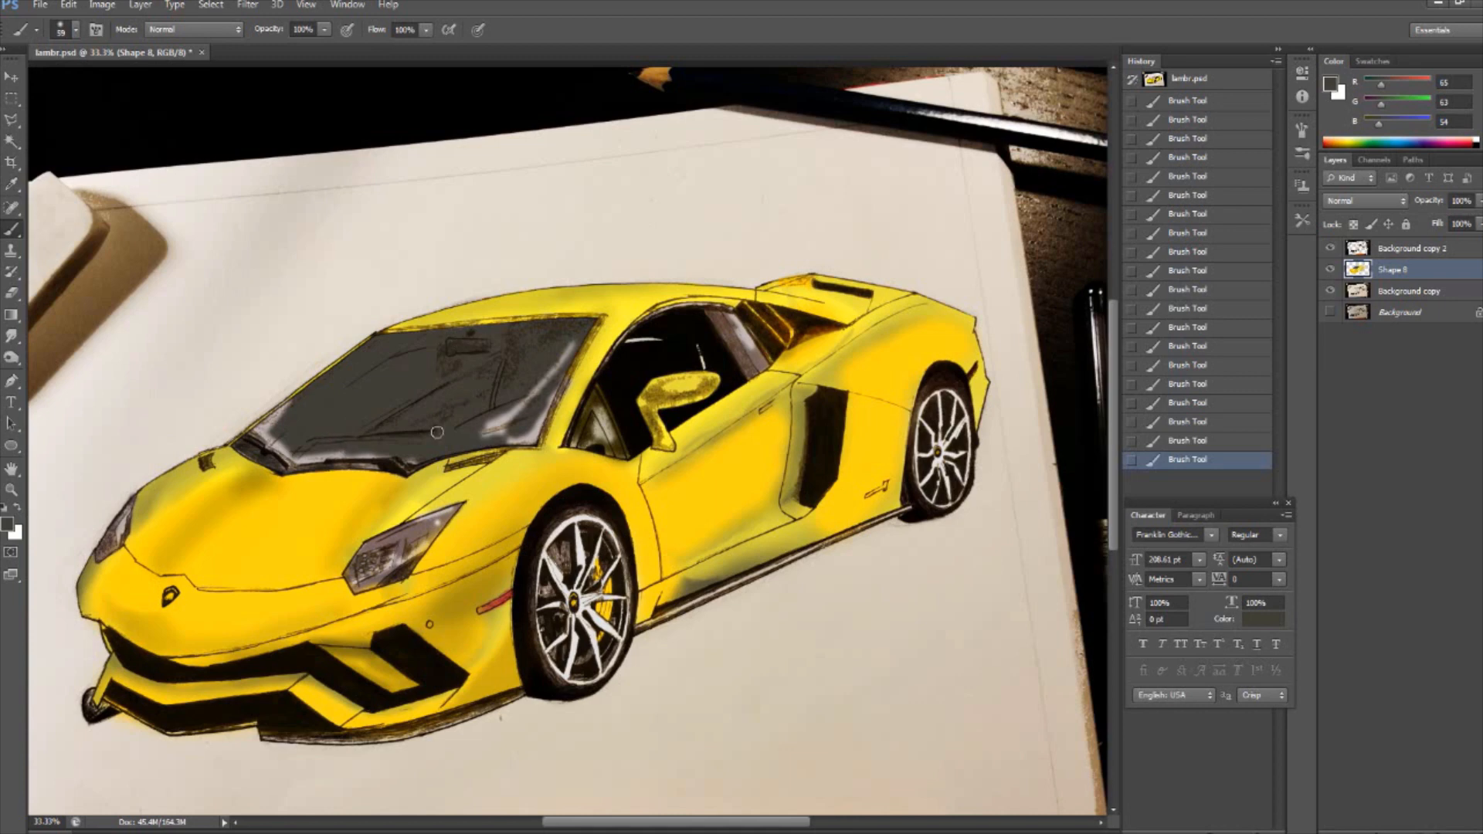
key(ctrl+minus)
key(ctrl+minus)
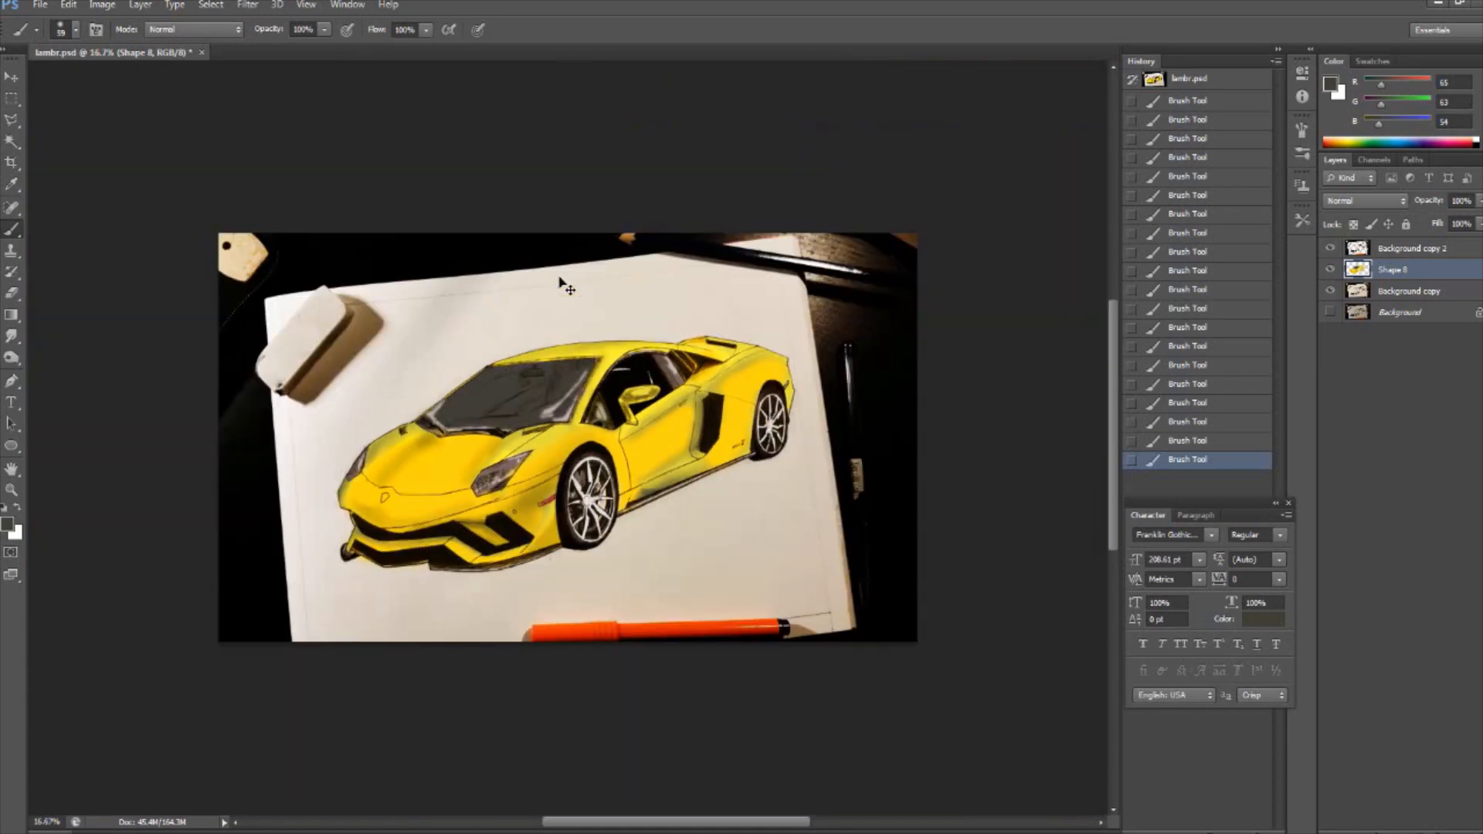
click(761, 472)
key(ctrl+plus)
key(ctrl+plus)
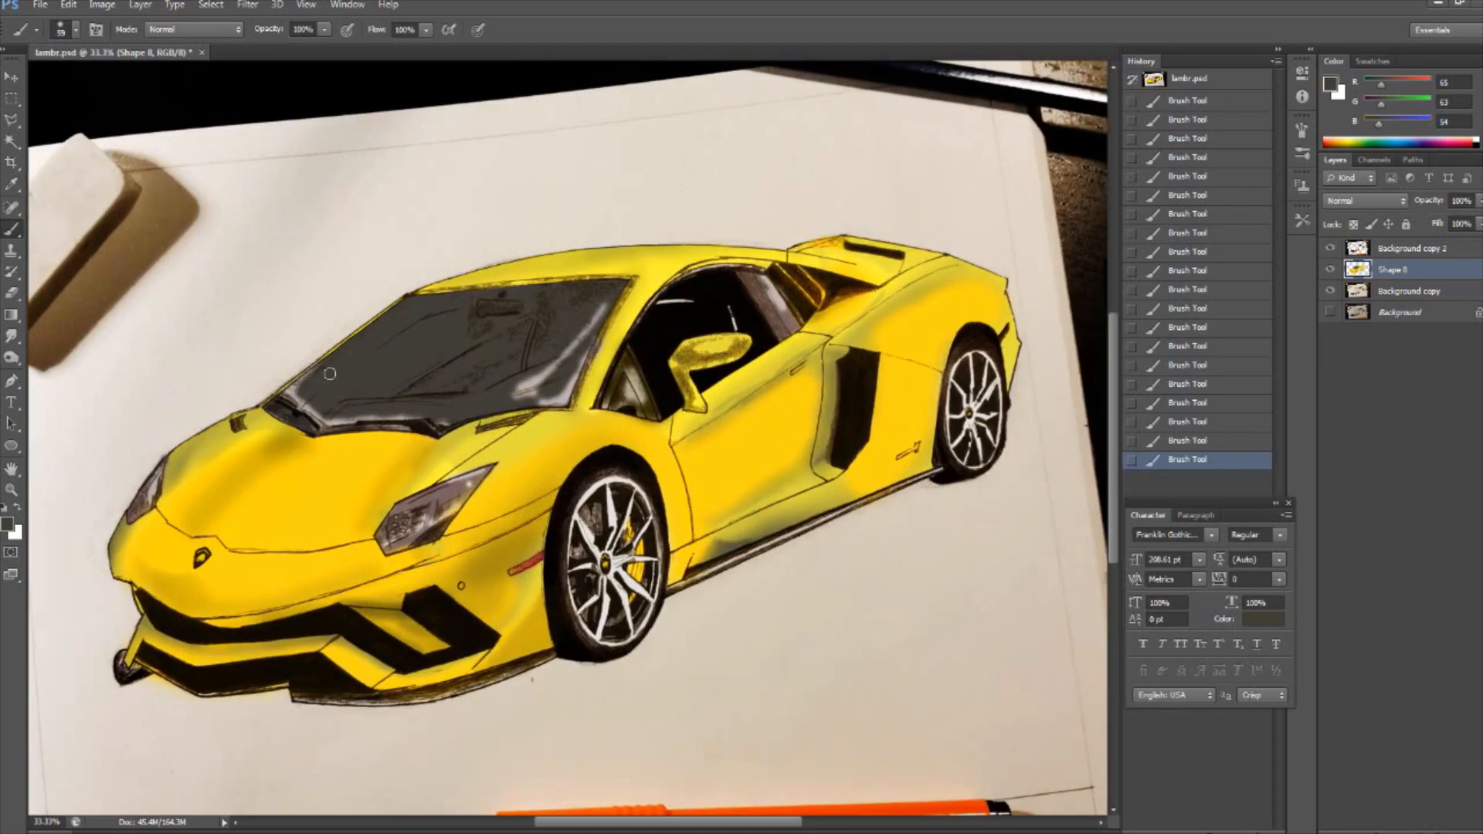